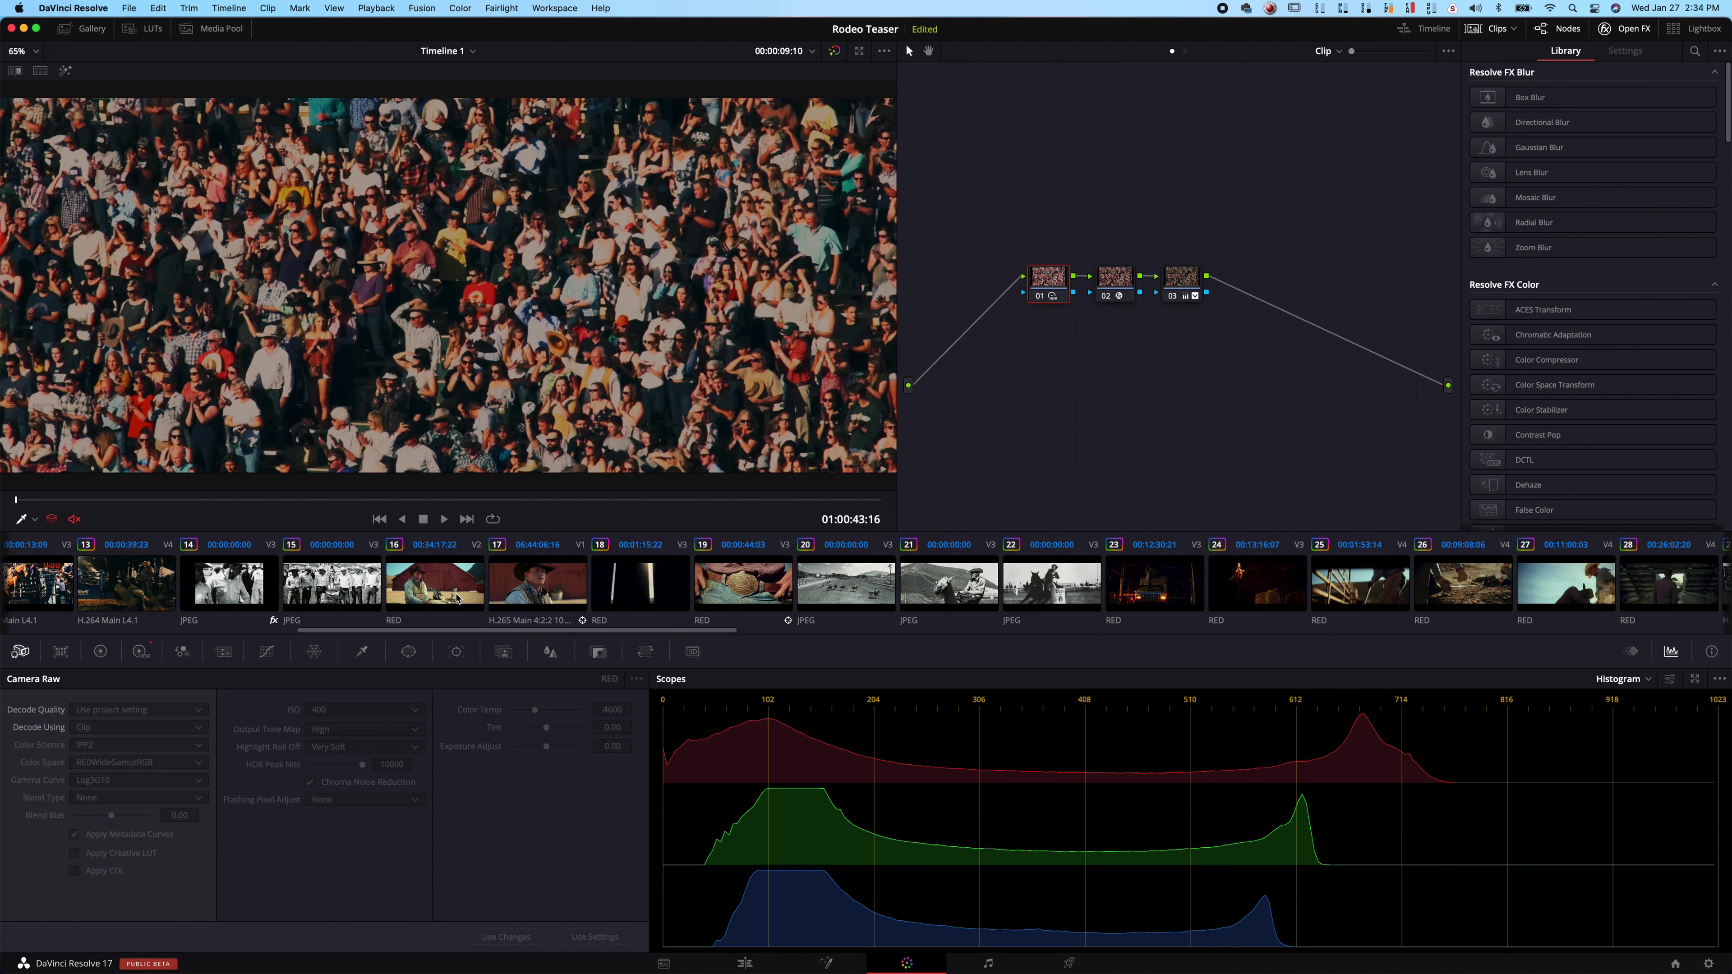
{"action": "scroll", "coordinate": [457, 598], "scroll_direction": "right", "scroll_amount": 5}
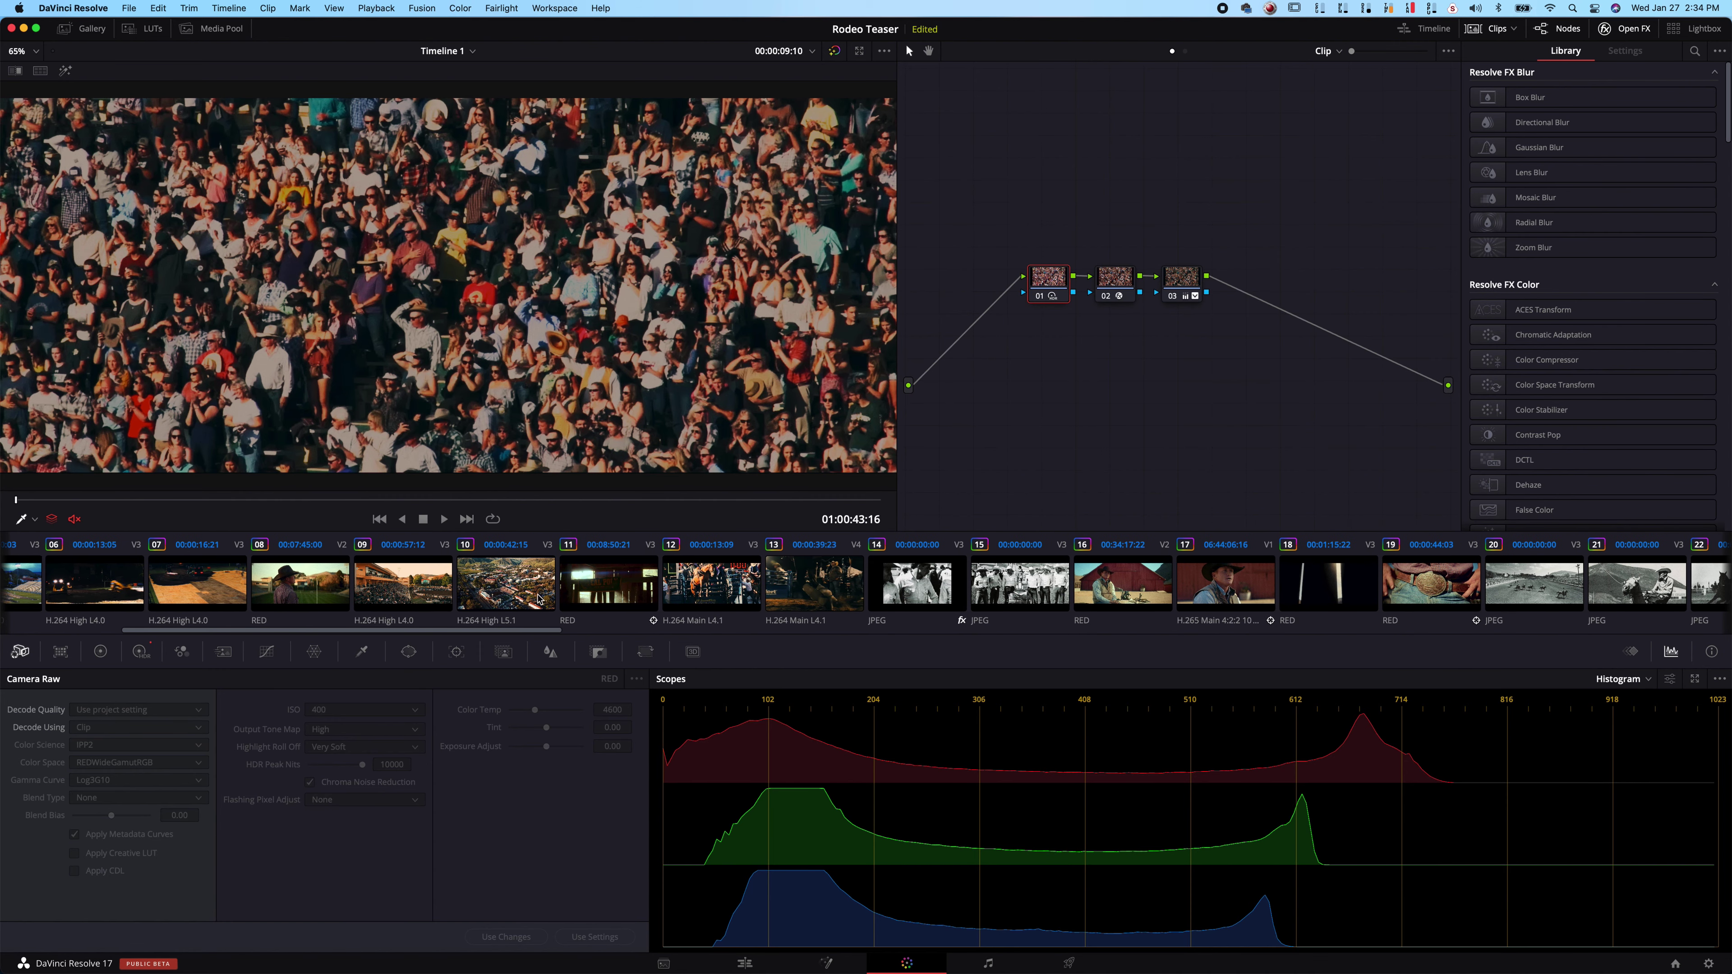
Step: Load the CAL POLY banner clip (clip 11) and inspect its first and third grade nodes
{"action": "left_click", "coordinate": [591, 588]}
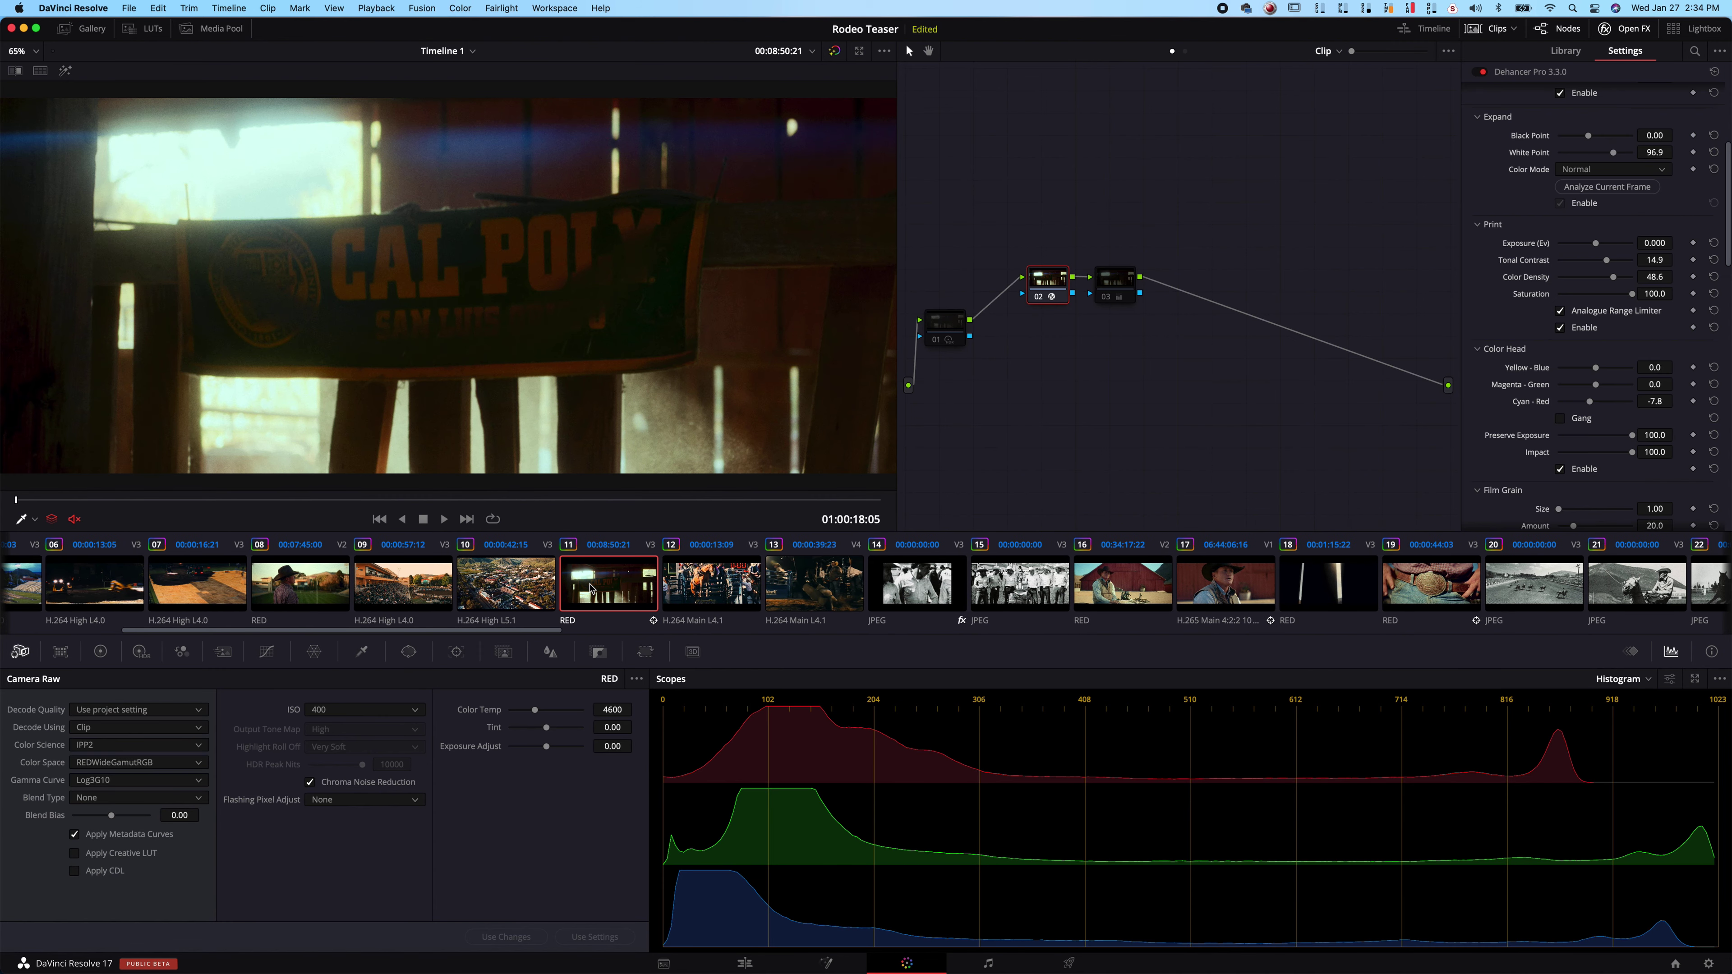
{"action": "left_click", "coordinate": [953, 333]}
{"action": "left_click", "coordinate": [1121, 289]}
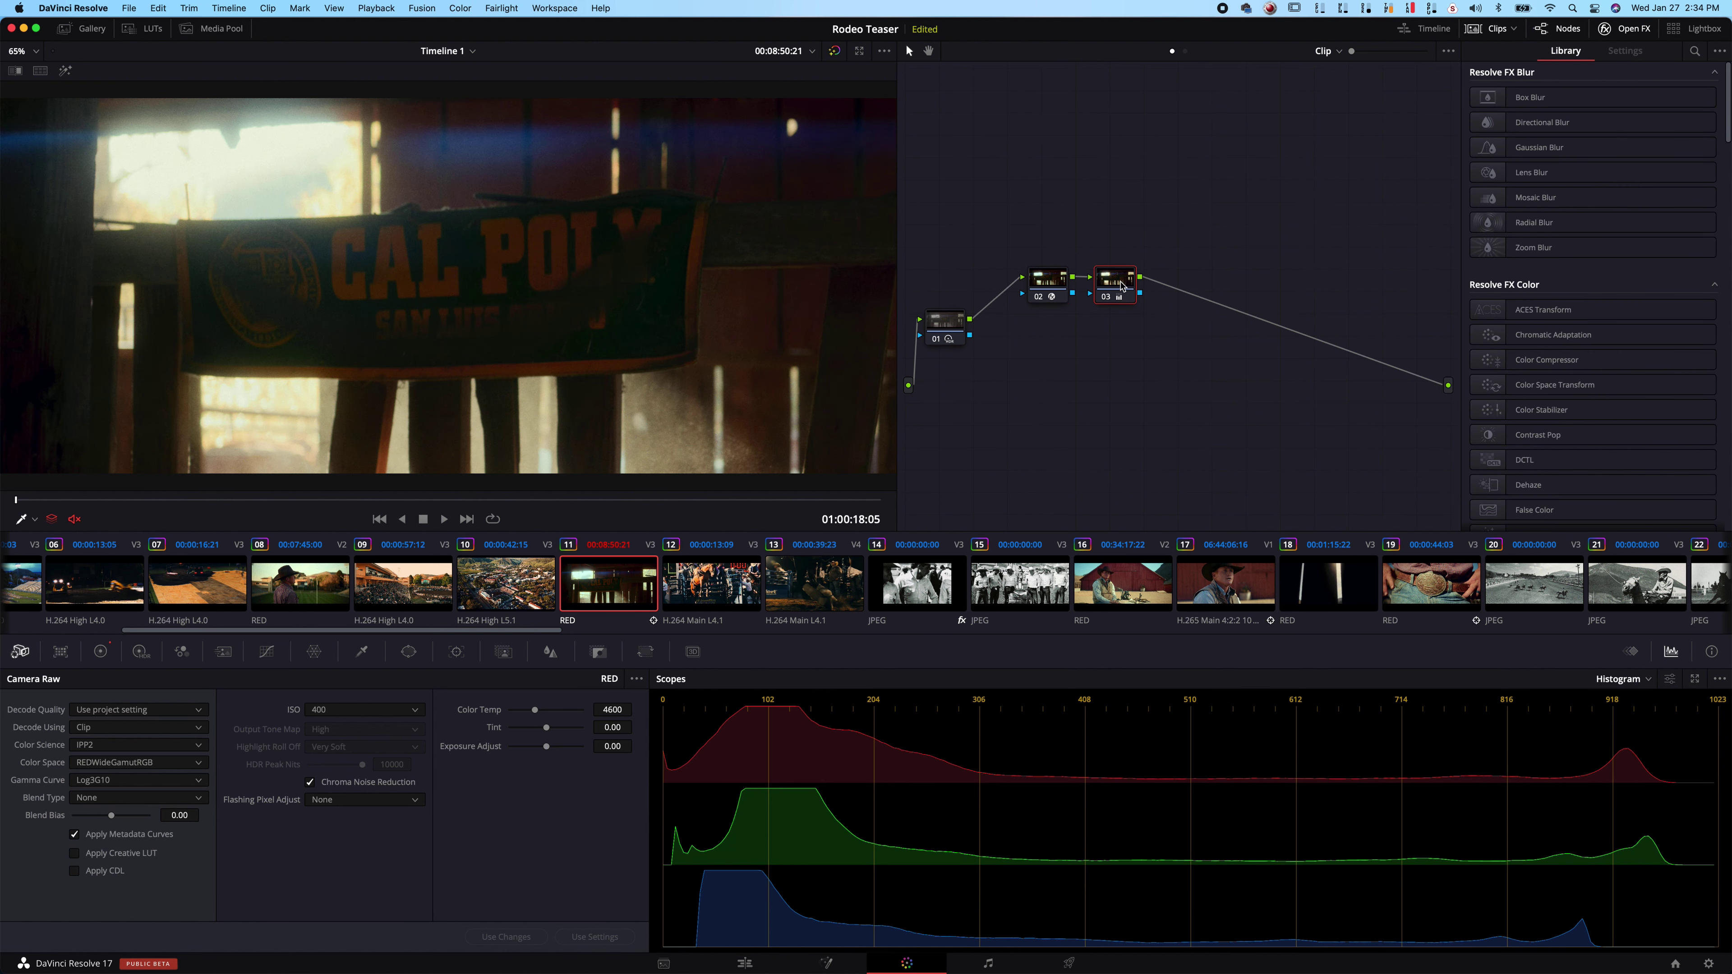
{"action": "left_click", "coordinate": [947, 330]}
{"action": "left_click", "coordinate": [1128, 292]}
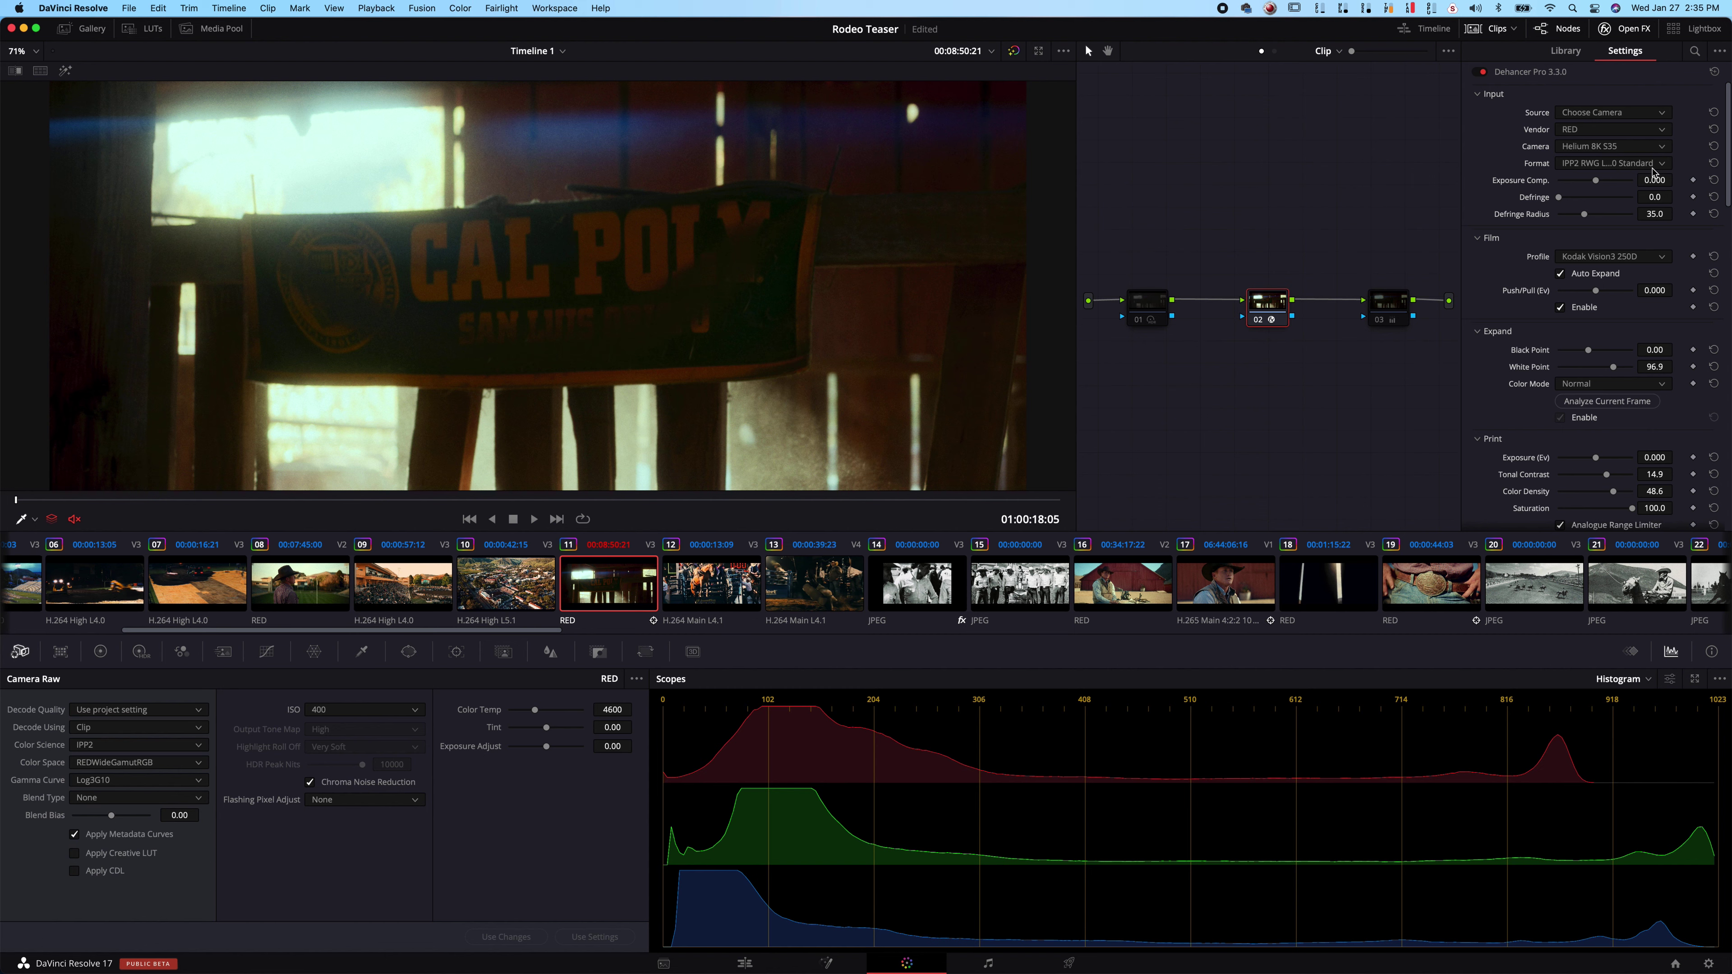
{"action": "left_click", "coordinate": [1601, 260]}
{"action": "scroll", "coordinate": [1636, 314], "scroll_direction": "up", "scroll_amount": 10}
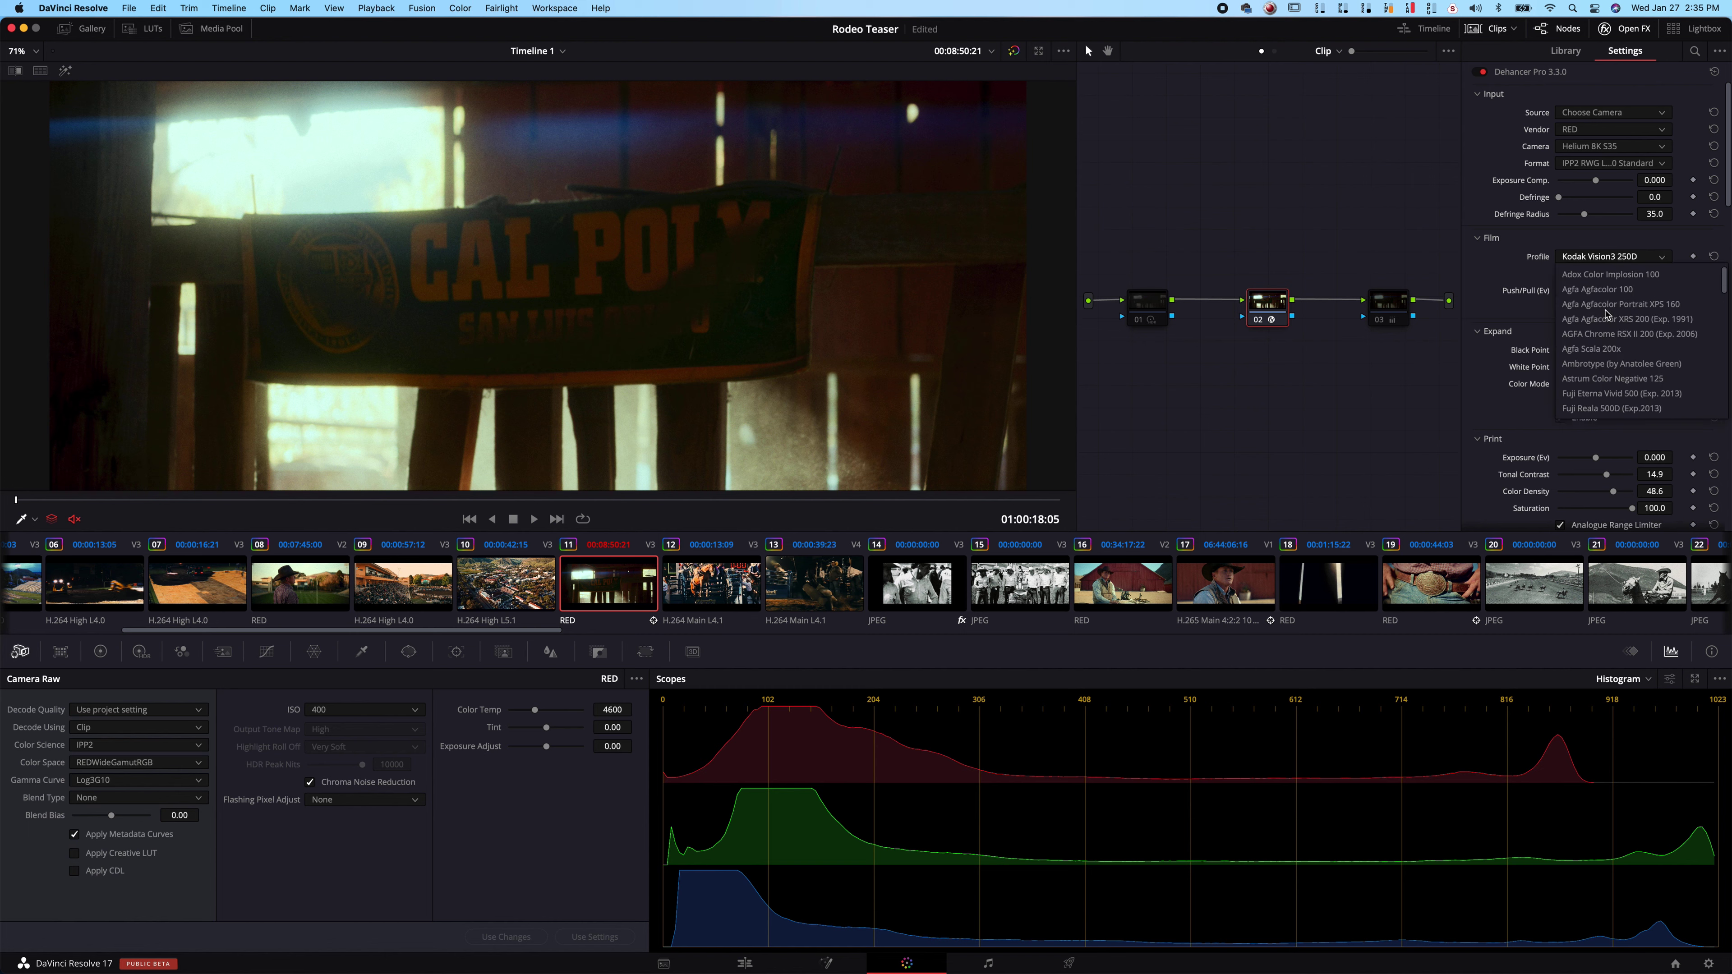
{"action": "scroll", "coordinate": [1664, 335], "scroll_direction": "down", "scroll_amount": 5}
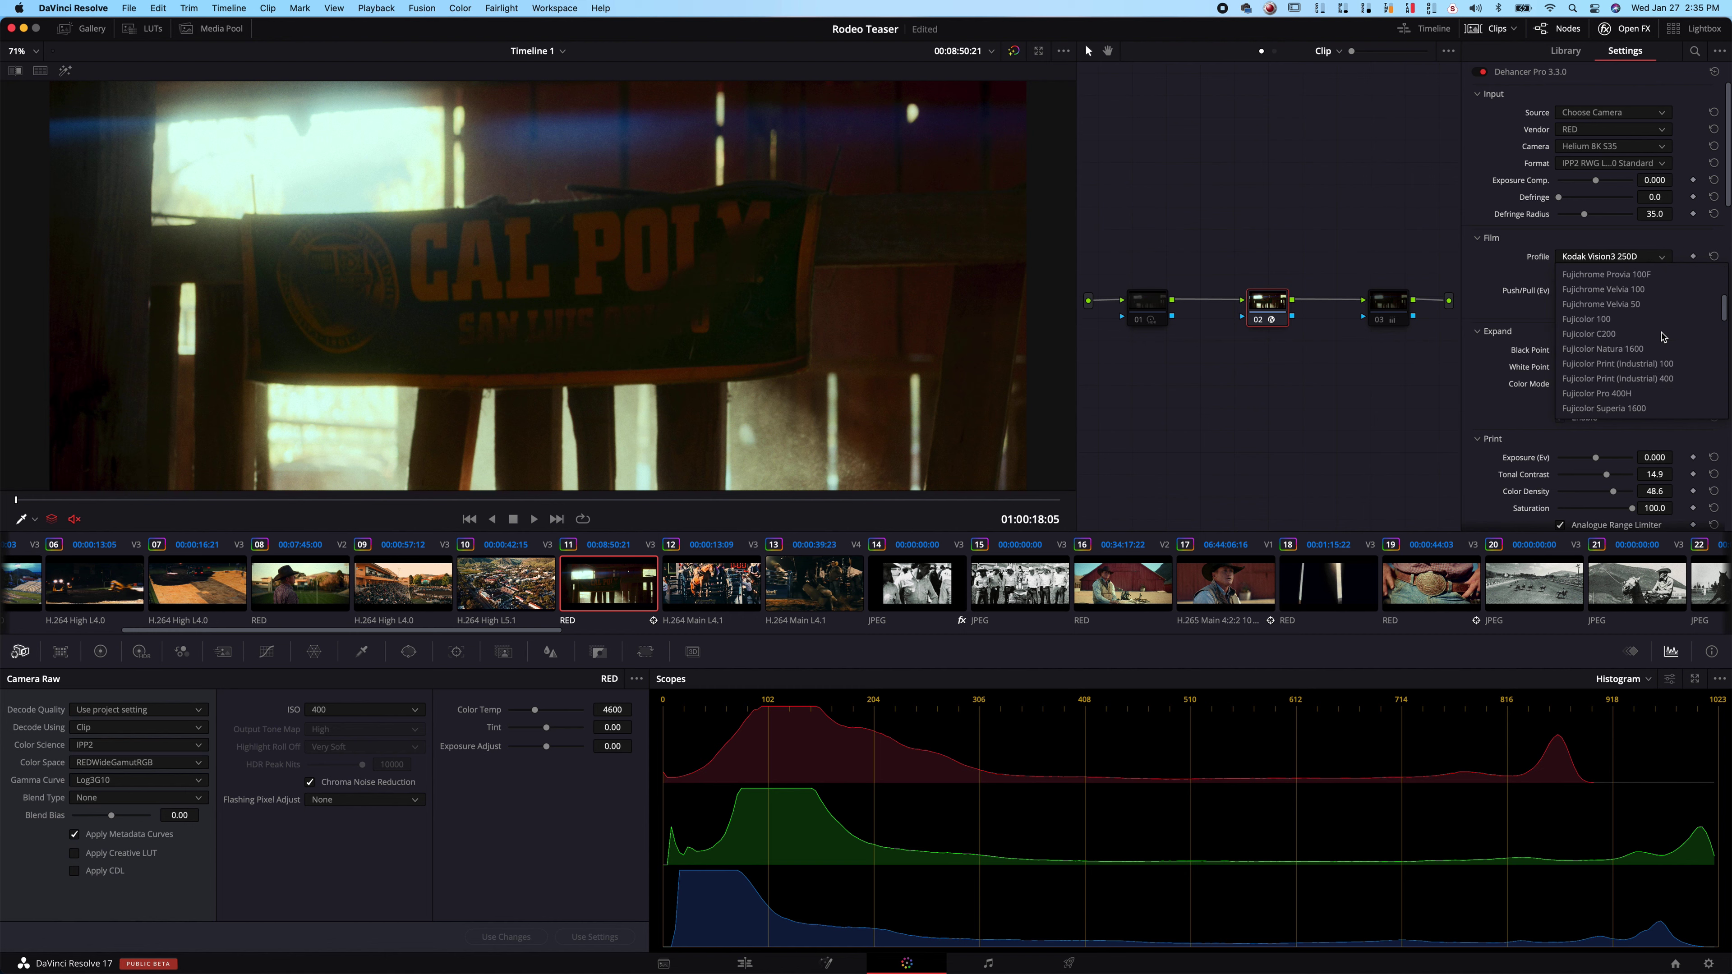
{"action": "scroll", "coordinate": [1664, 336], "scroll_direction": "down", "scroll_amount": 4}
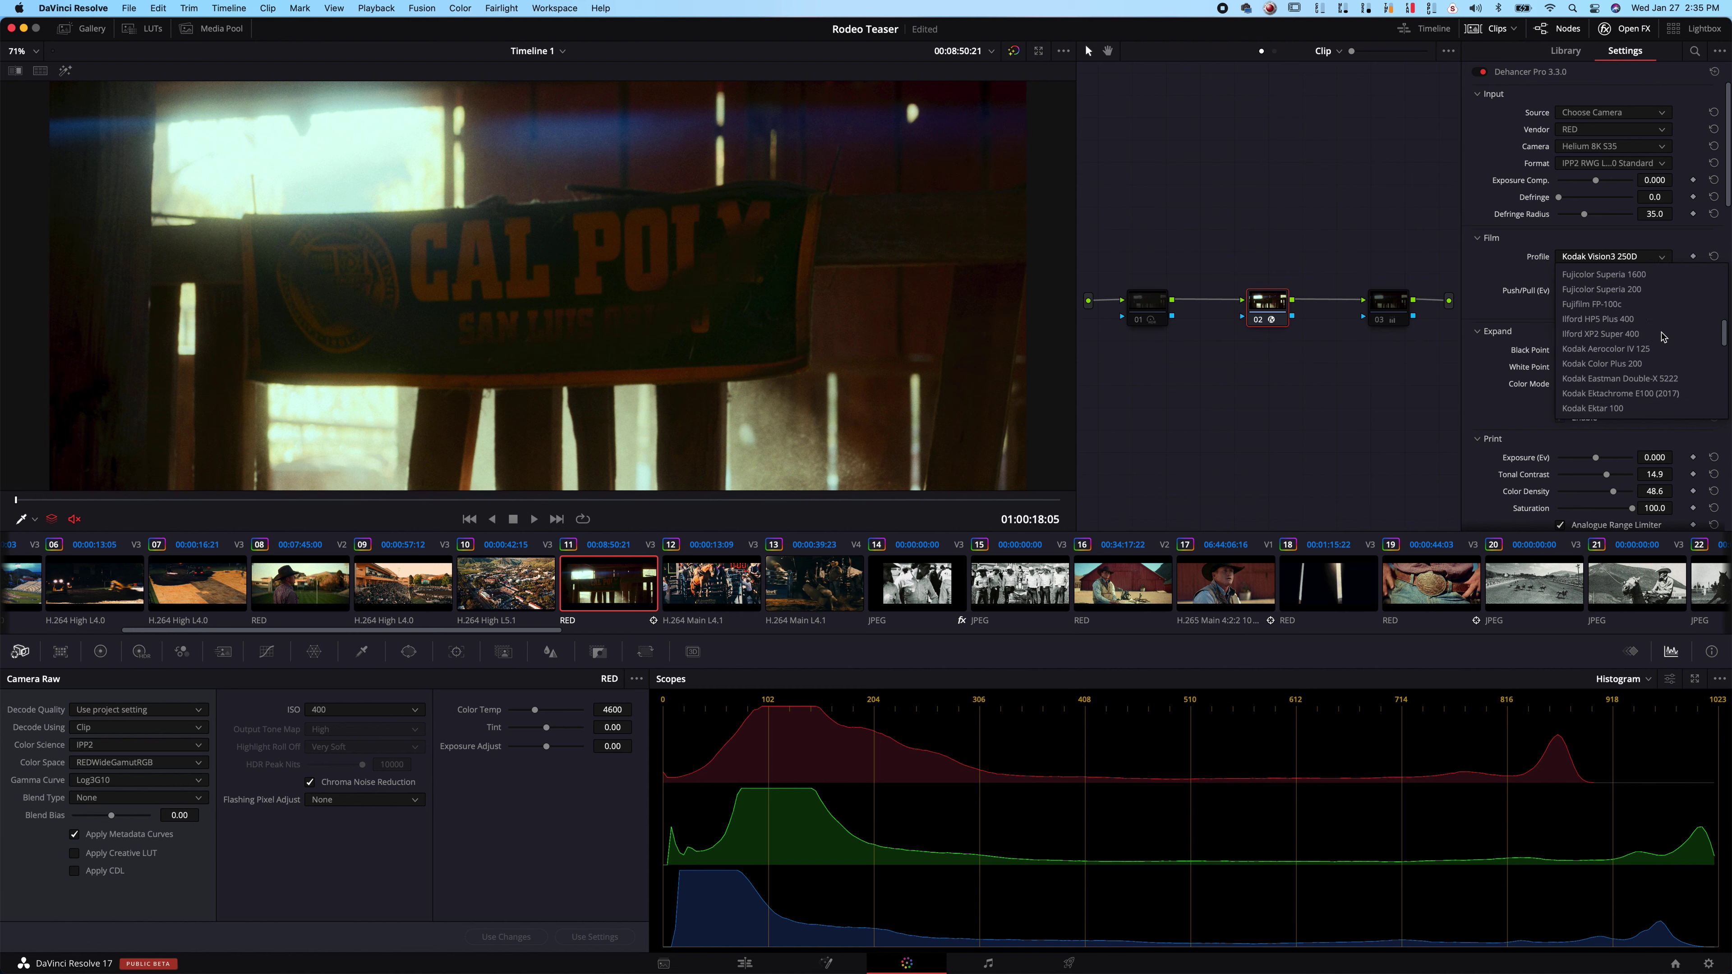
{"action": "scroll", "coordinate": [1633, 351], "scroll_direction": "down", "scroll_amount": 3}
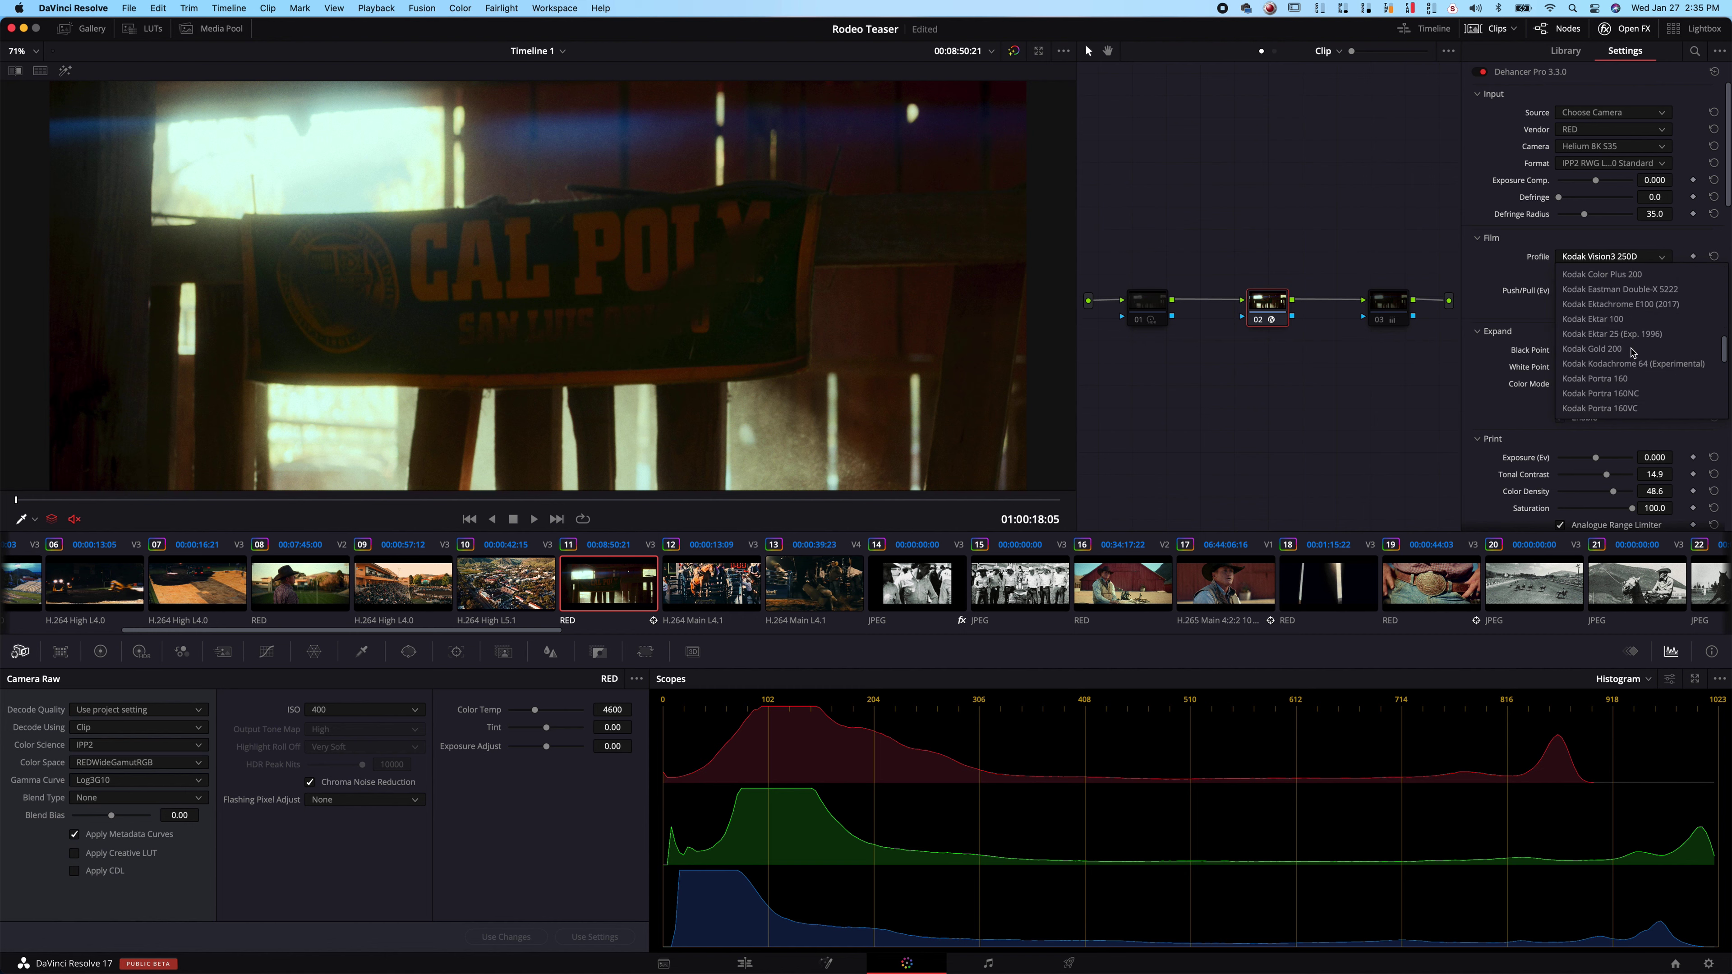
{"action": "scroll", "coordinate": [1532, 329], "scroll_direction": "down", "scroll_amount": 1}
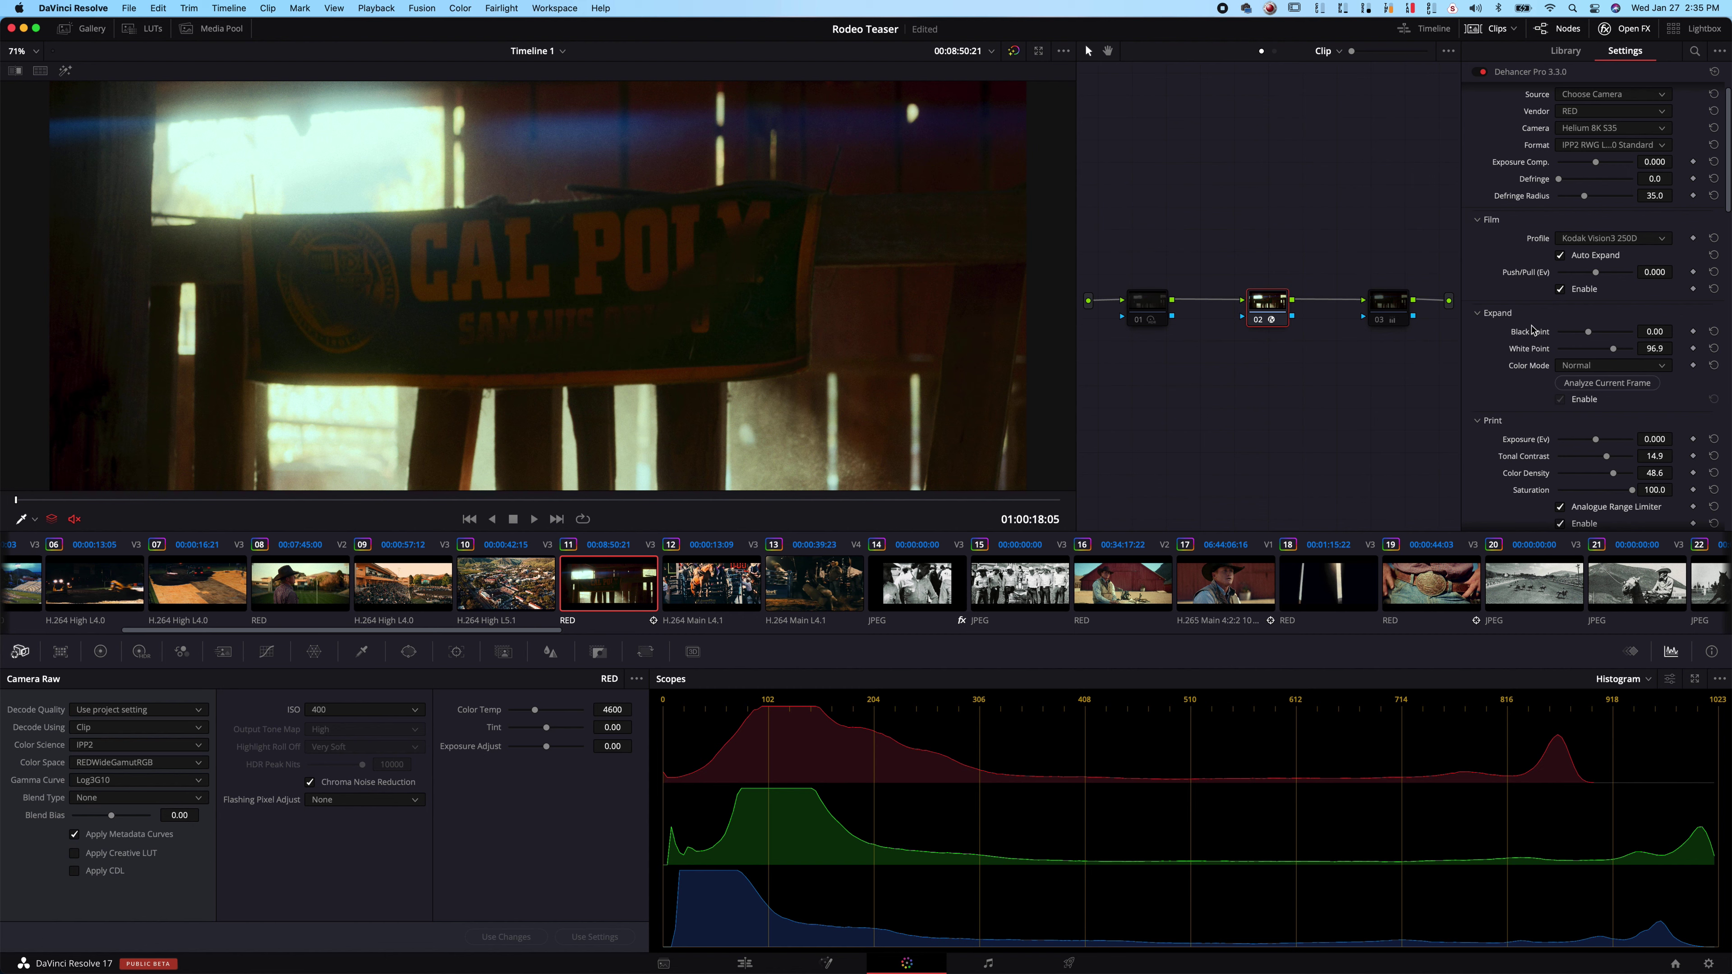
Step: Scroll to Dehancer's Print section and raise Tonal Contrast to 18.8
{"action": "scroll", "coordinate": [1532, 330], "scroll_direction": "down", "scroll_amount": 5}
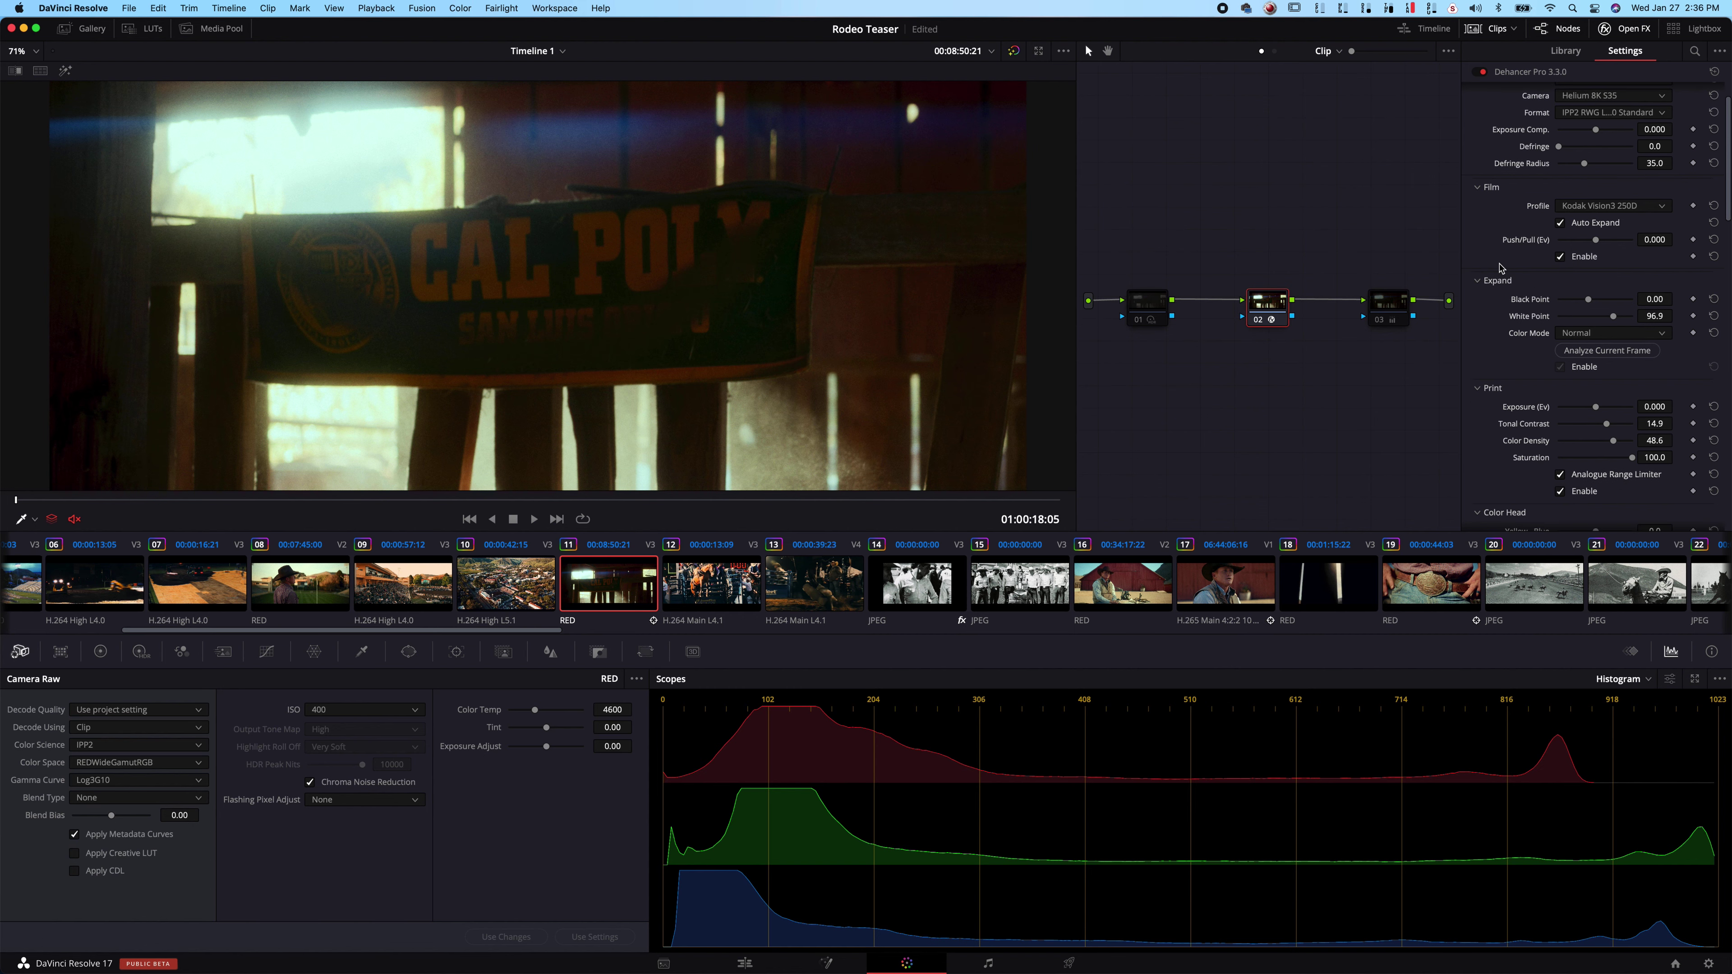
{"action": "scroll", "coordinate": [1500, 268], "scroll_direction": "down", "scroll_amount": 1}
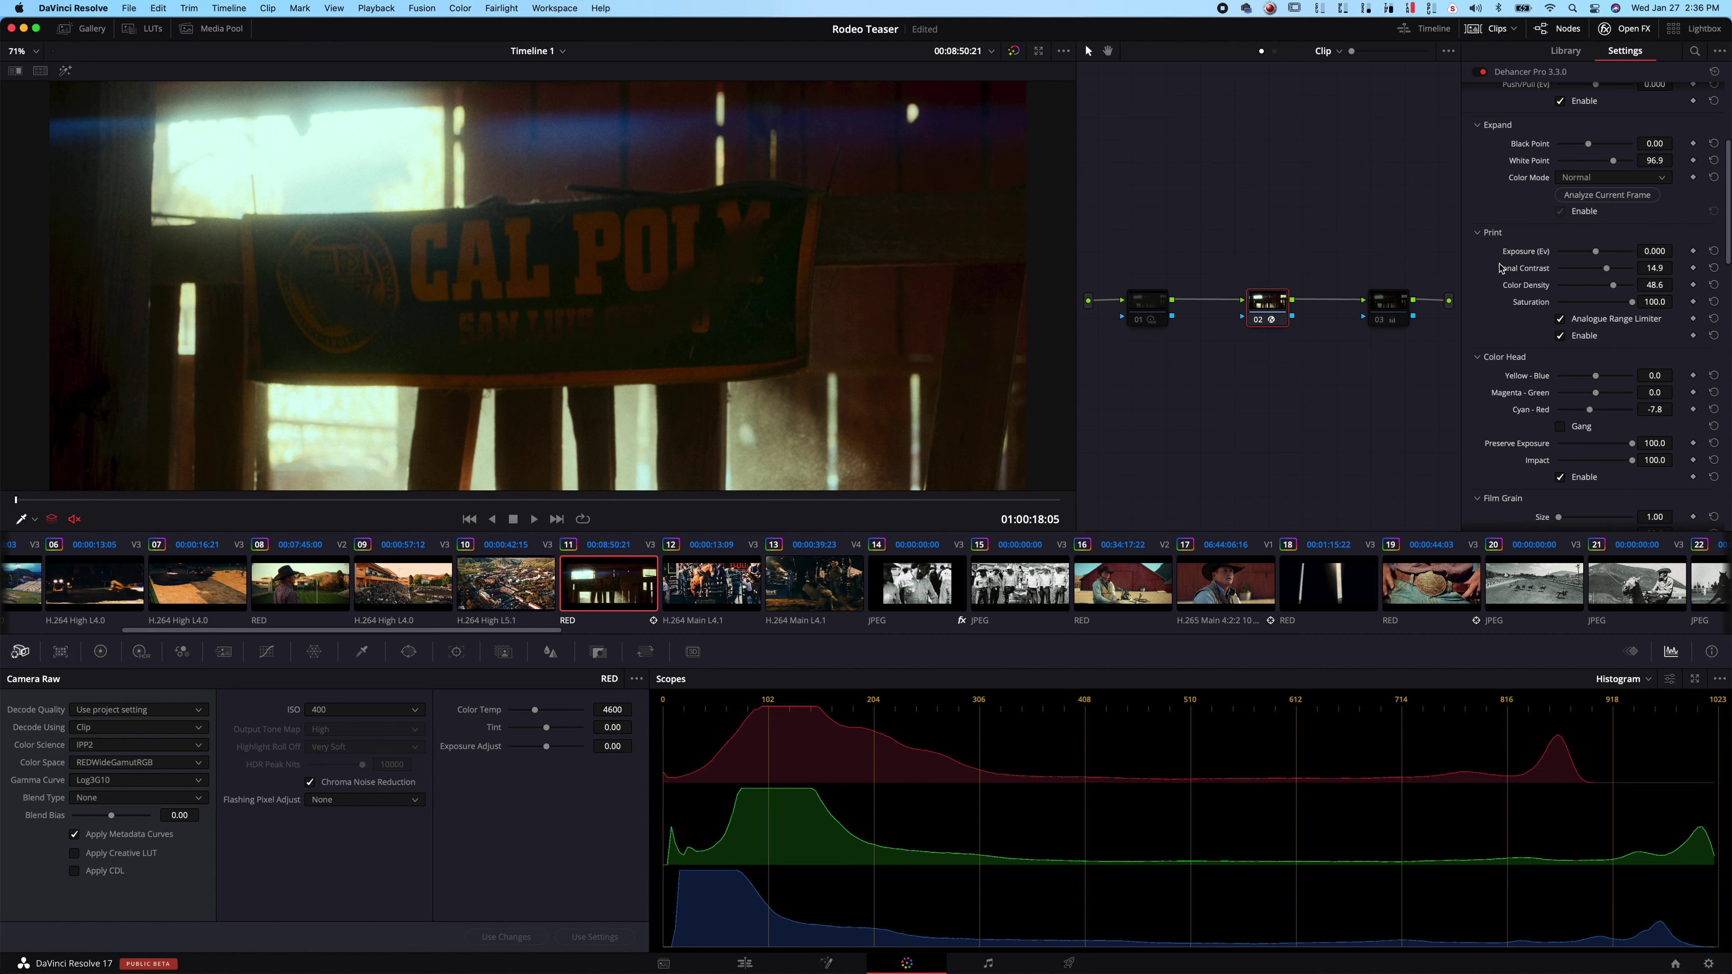
{"action": "scroll", "coordinate": [1501, 268], "scroll_direction": "up", "scroll_amount": 5}
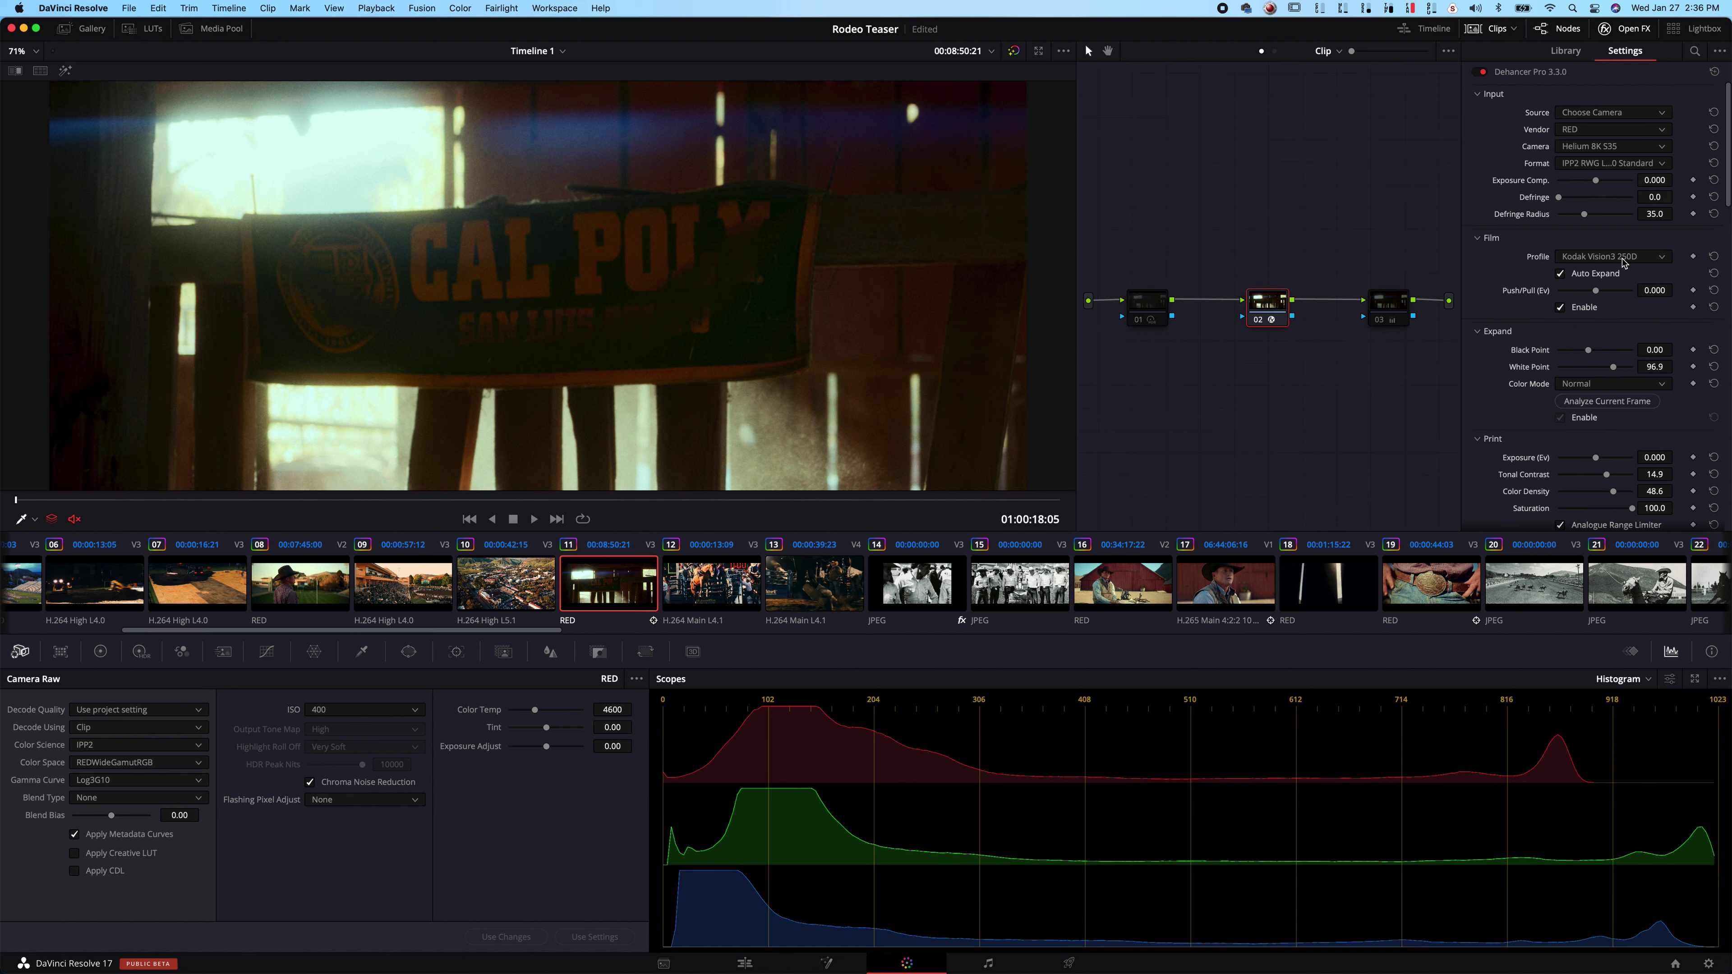
{"action": "scroll", "coordinate": [1534, 337], "scroll_direction": "down", "scroll_amount": 2}
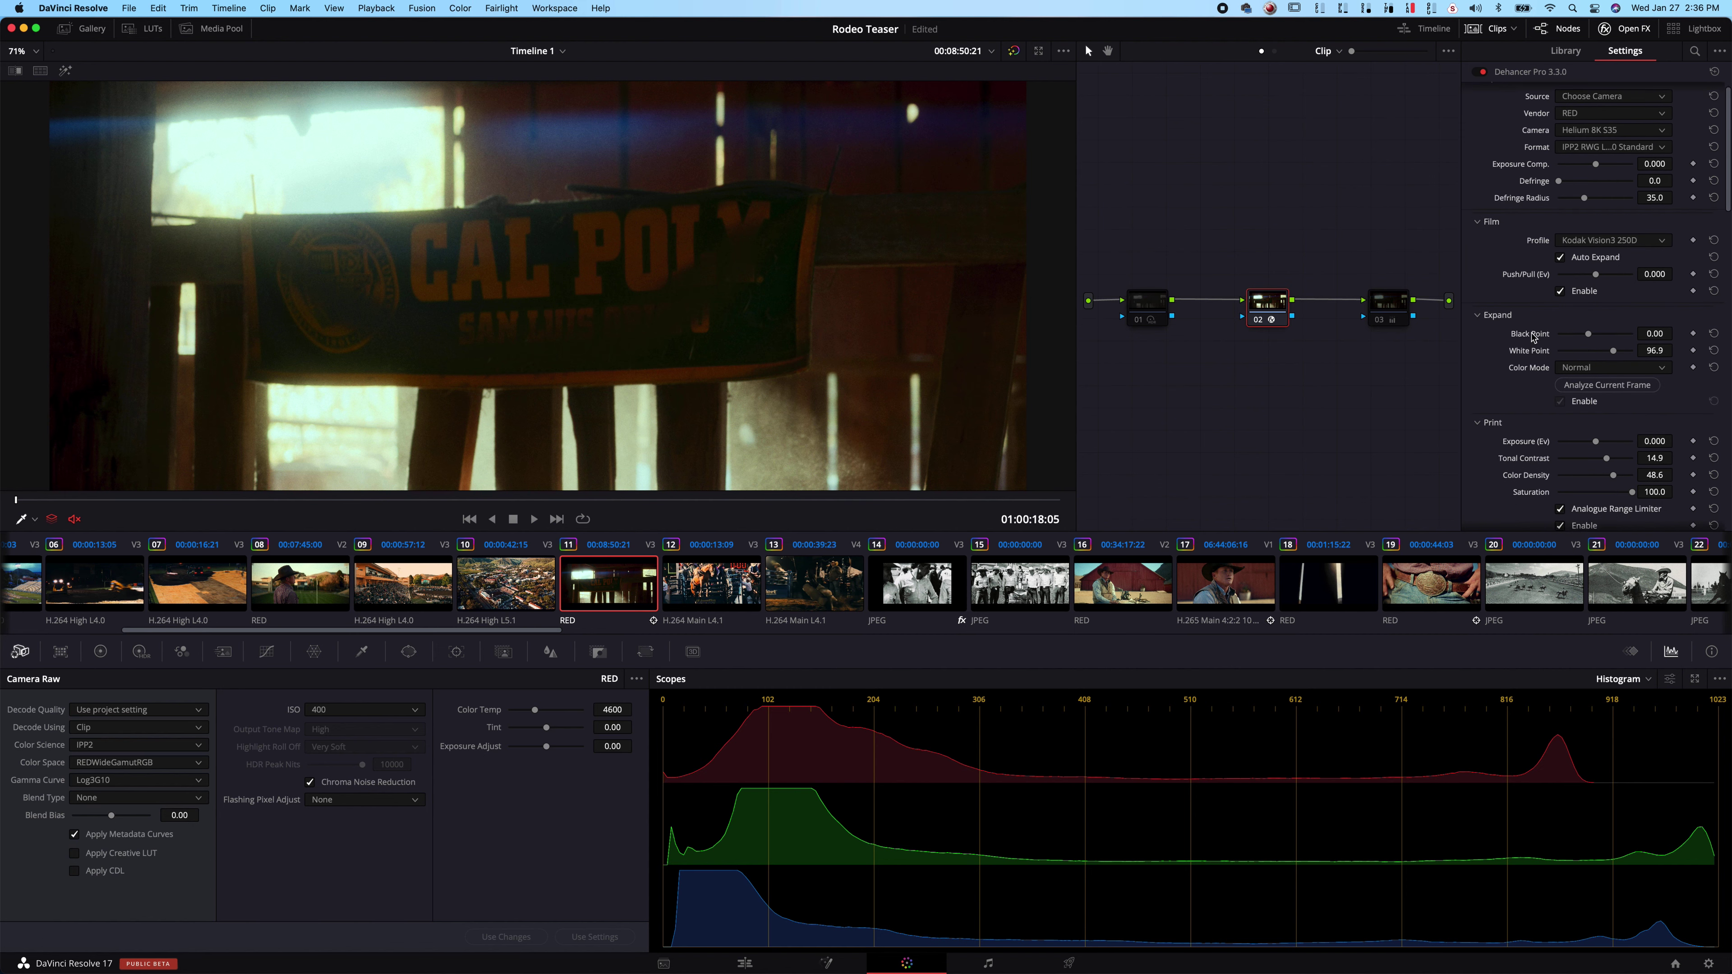
{"action": "scroll", "coordinate": [1543, 303], "scroll_direction": "down", "scroll_amount": 5}
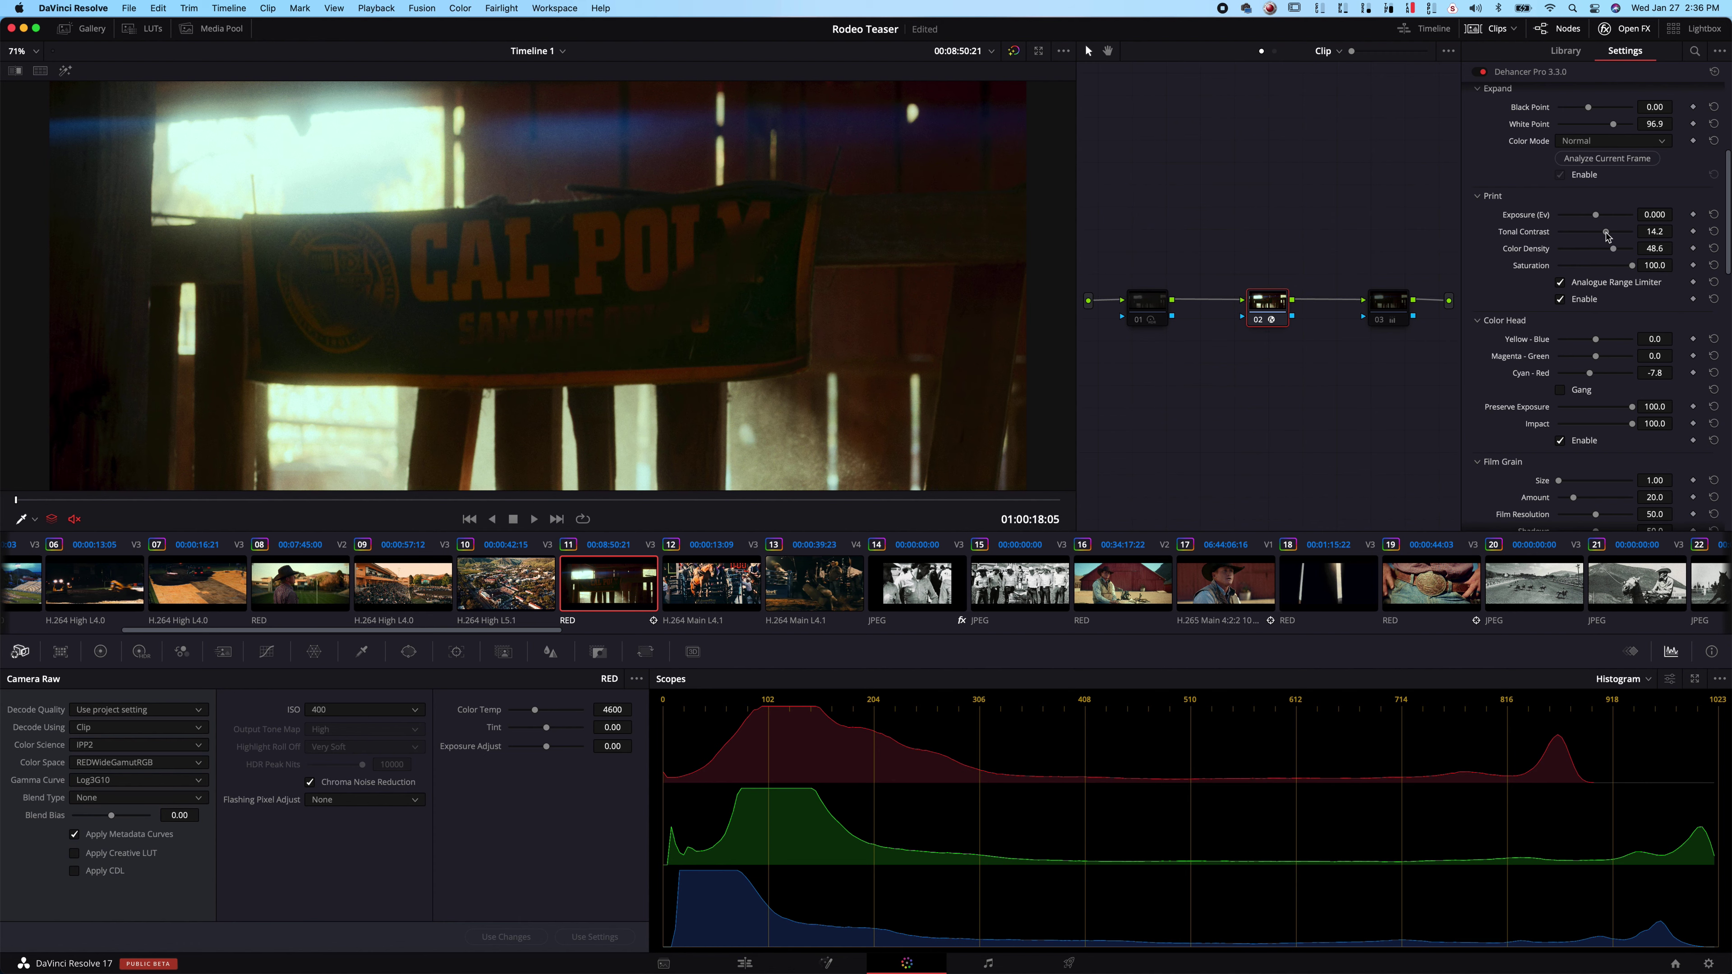
{"action": "left_click_drag", "start_coordinate": [1607, 236], "coordinate": [1610, 235]}
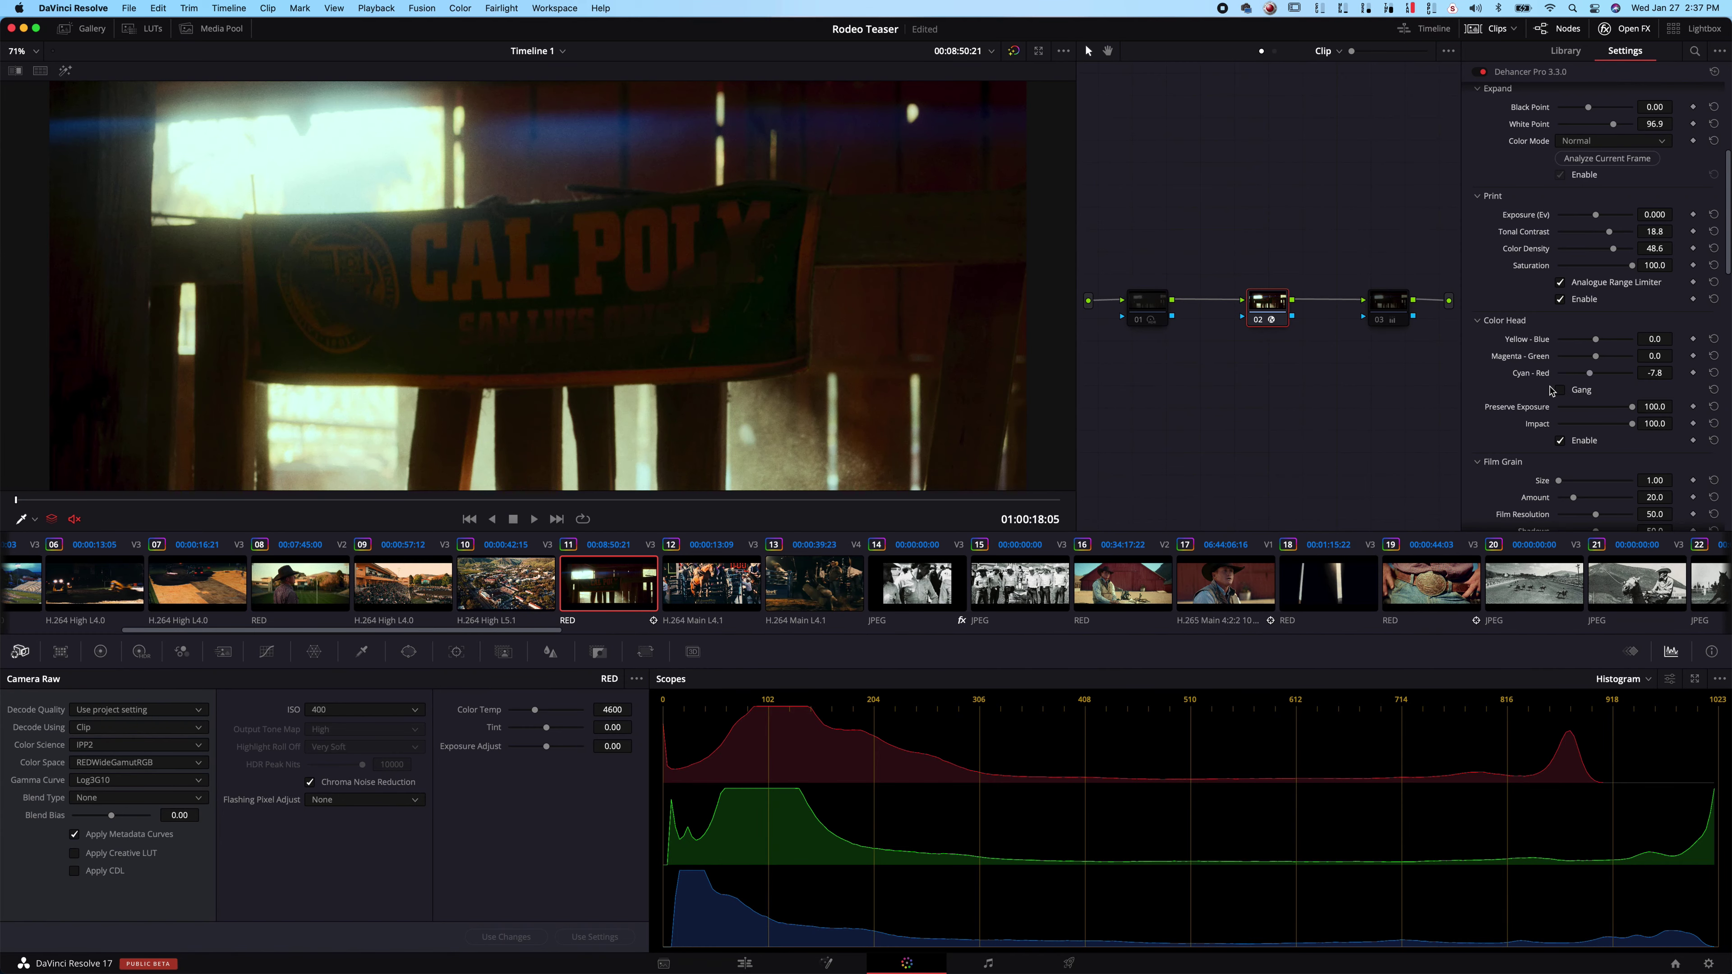
{"action": "scroll", "coordinate": [1477, 437], "scroll_direction": "down", "scroll_amount": 3}
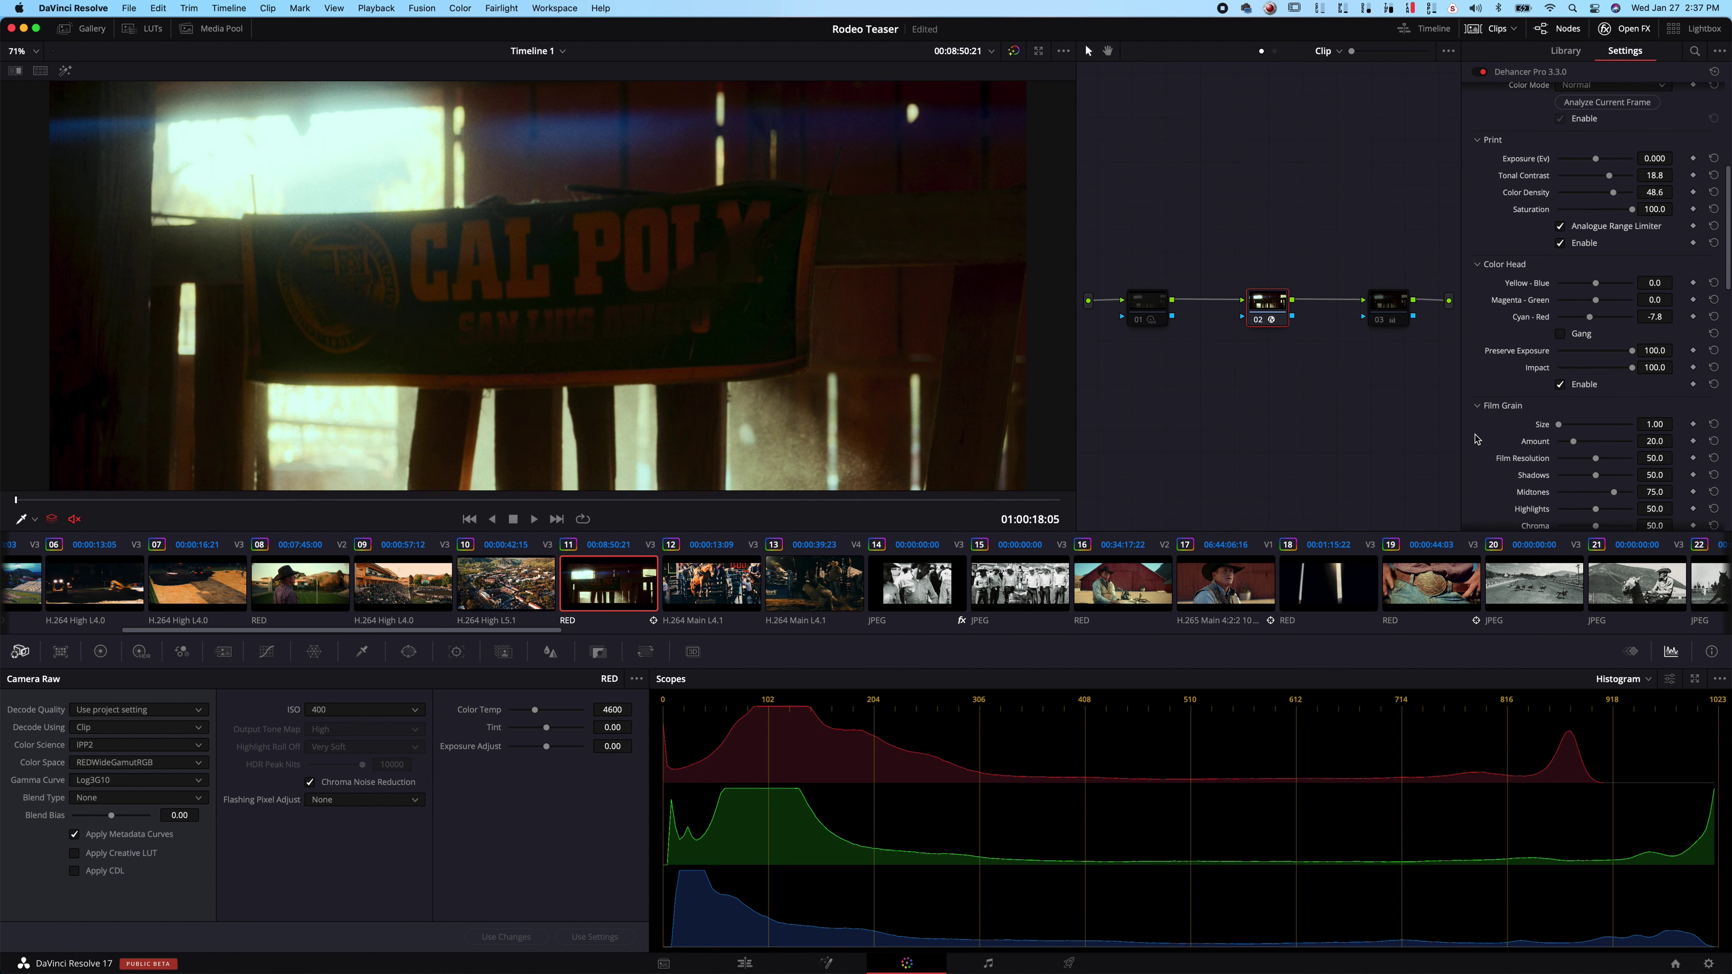
{"action": "scroll", "coordinate": [1476, 439], "scroll_direction": "down", "scroll_amount": 5}
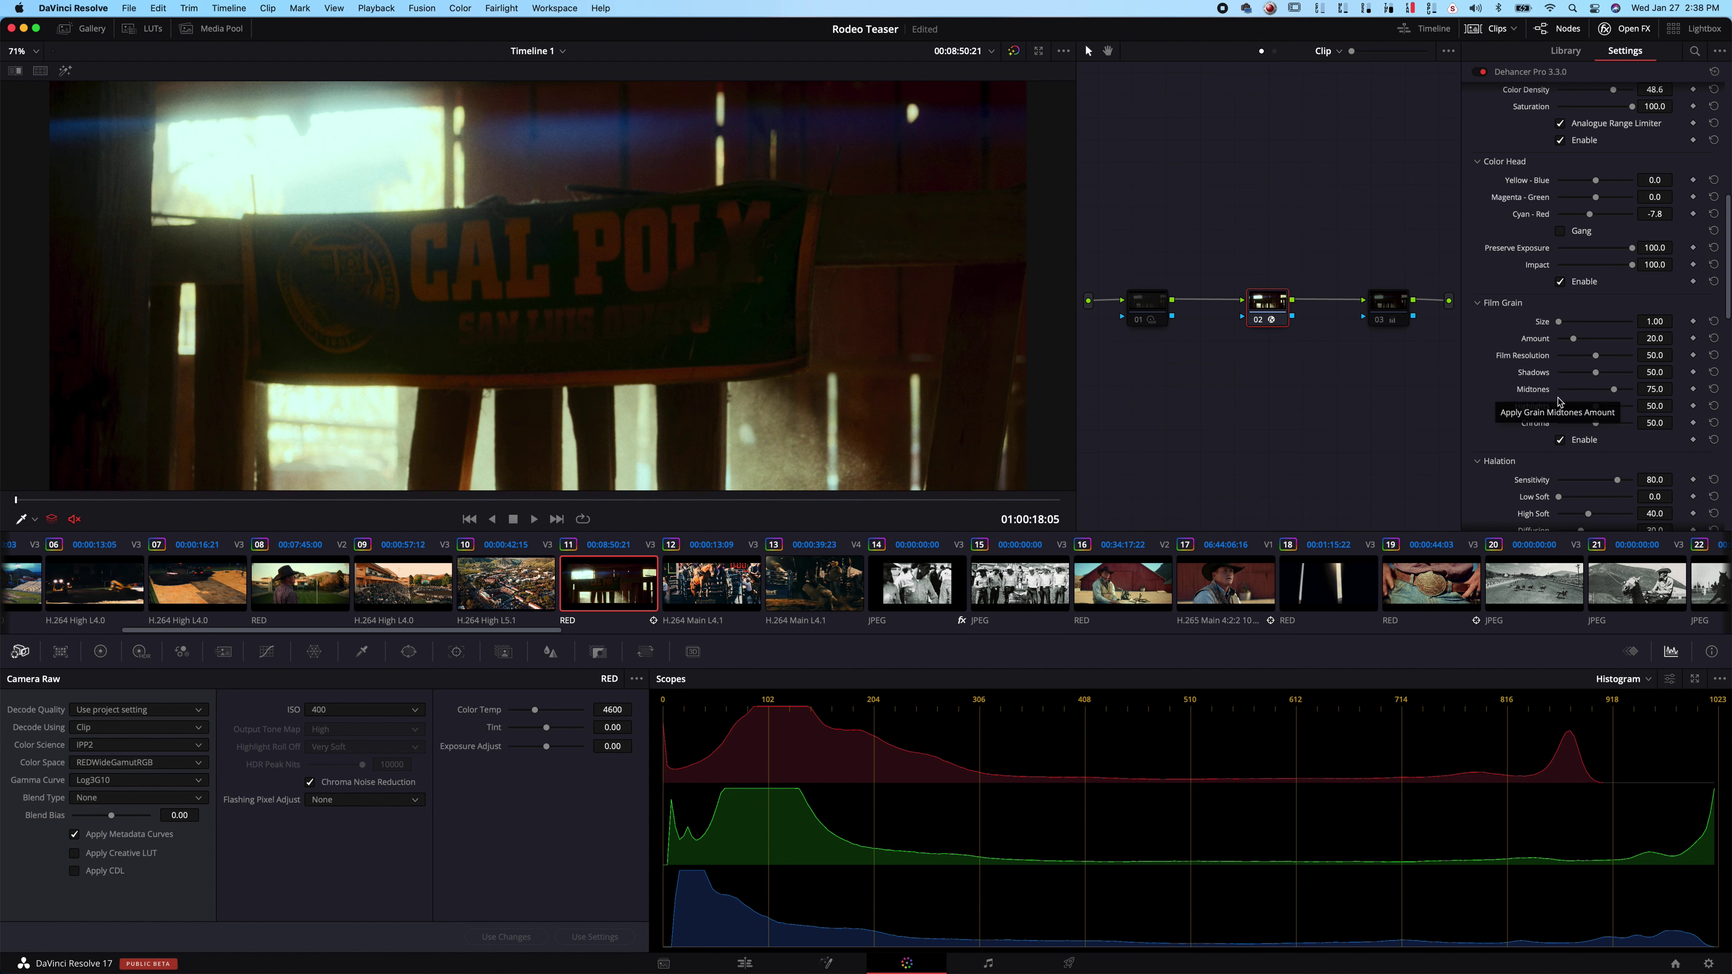
{"action": "scroll", "coordinate": [1520, 406], "scroll_direction": "down", "scroll_amount": 3}
{"action": "scroll", "coordinate": [1525, 410], "scroll_direction": "down", "scroll_amount": 8}
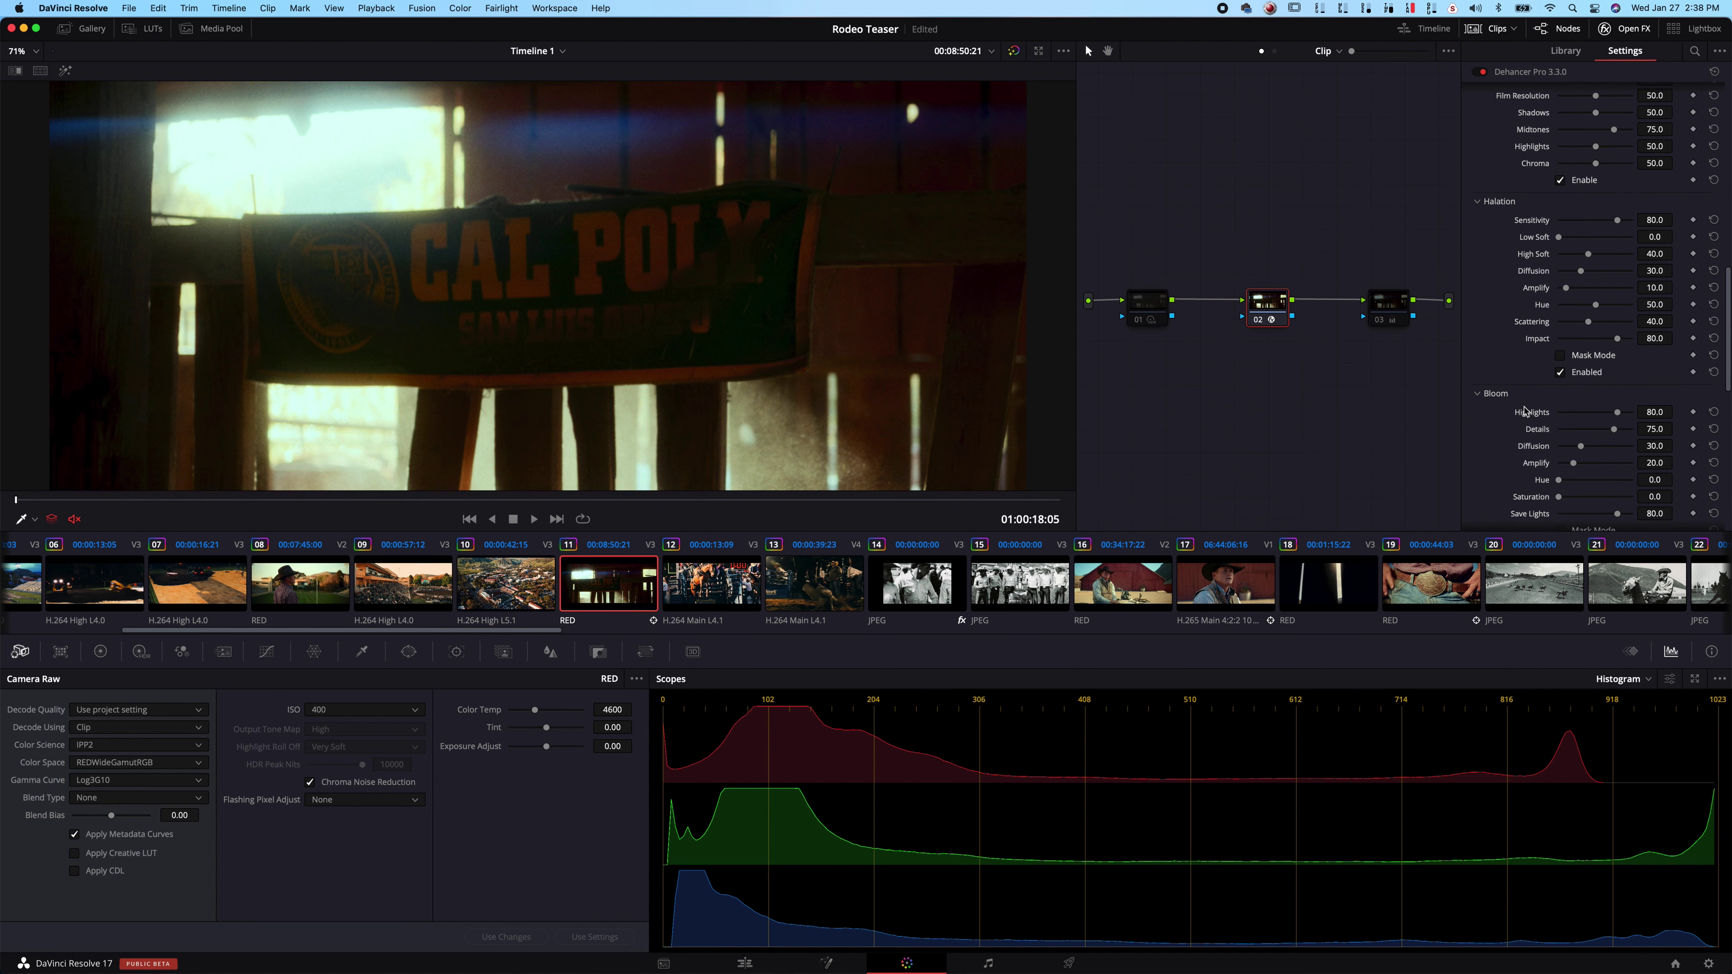
{"action": "scroll", "coordinate": [1527, 355], "scroll_direction": "down", "scroll_amount": 3}
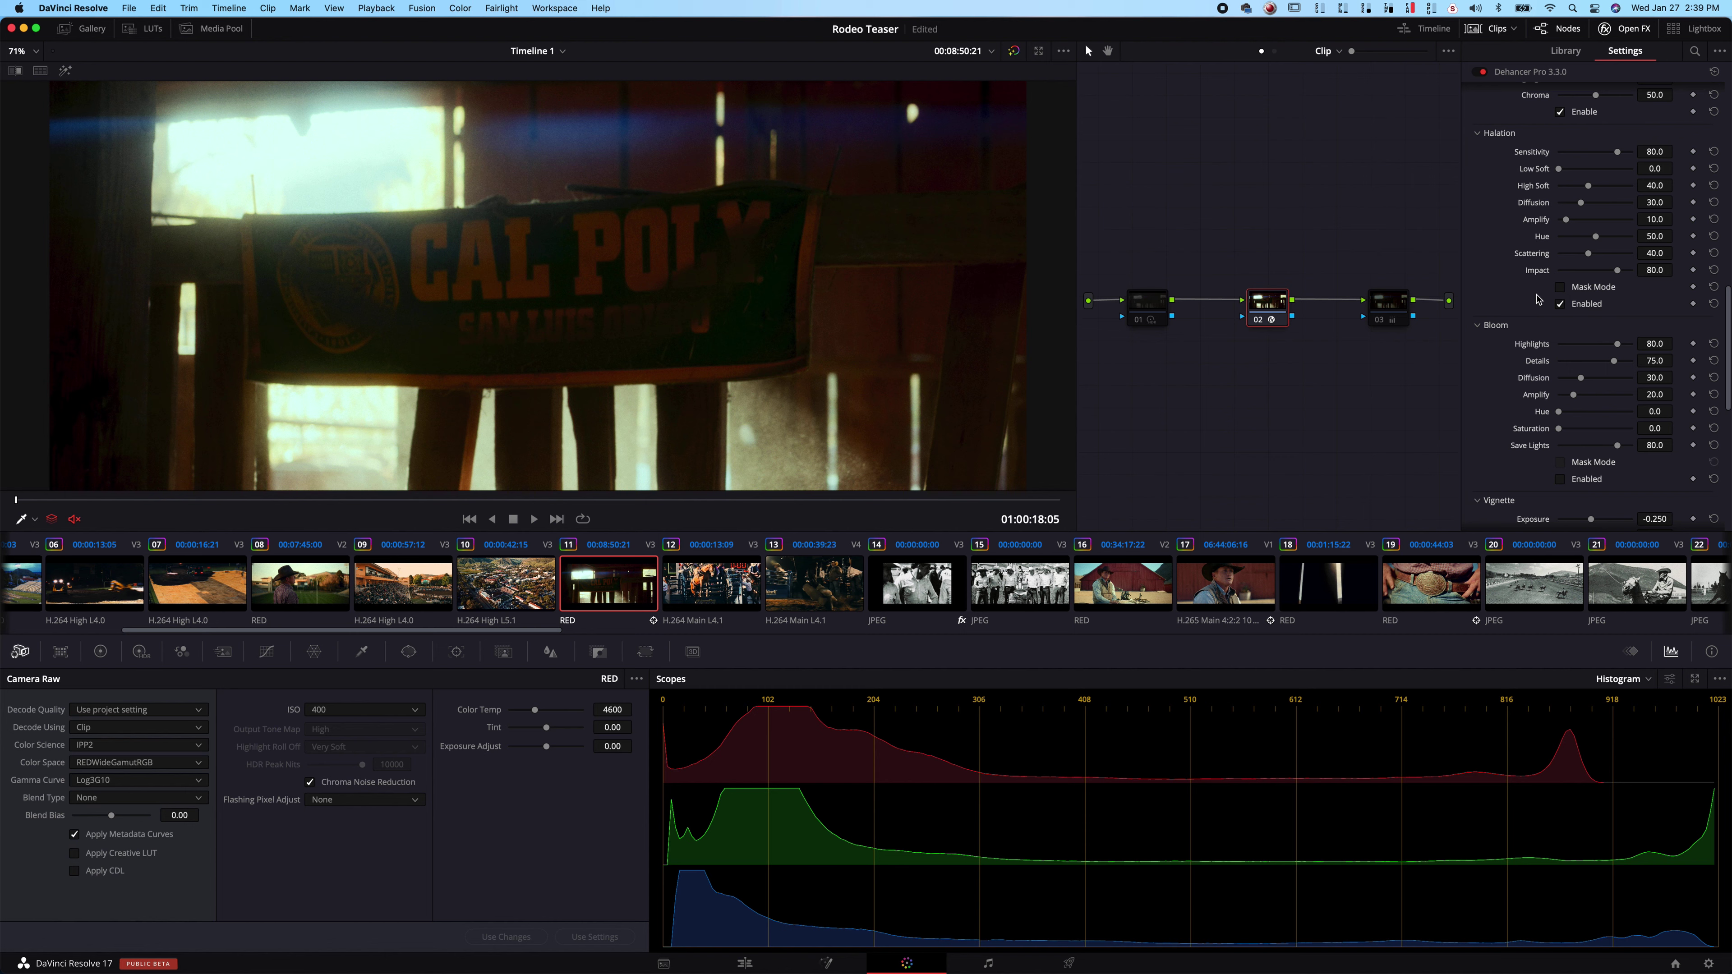
{"action": "scroll", "coordinate": [1541, 318], "scroll_direction": "down", "scroll_amount": 1}
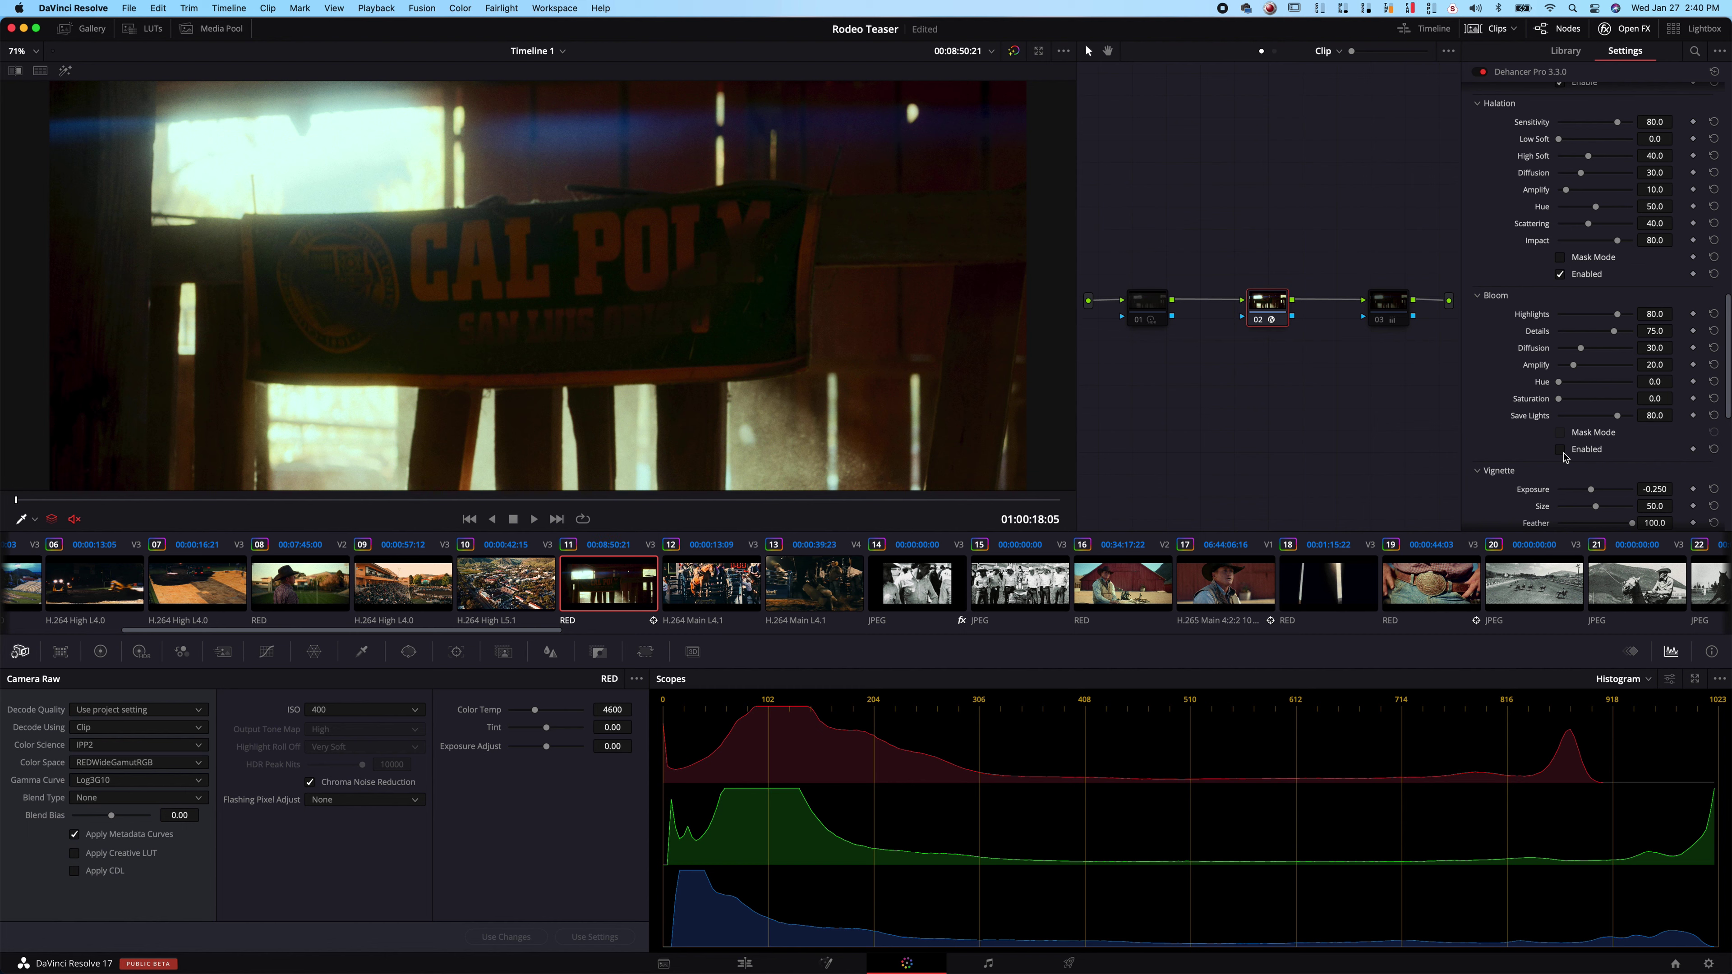
{"action": "scroll", "coordinate": [1565, 455], "scroll_direction": "up", "scroll_amount": 15}
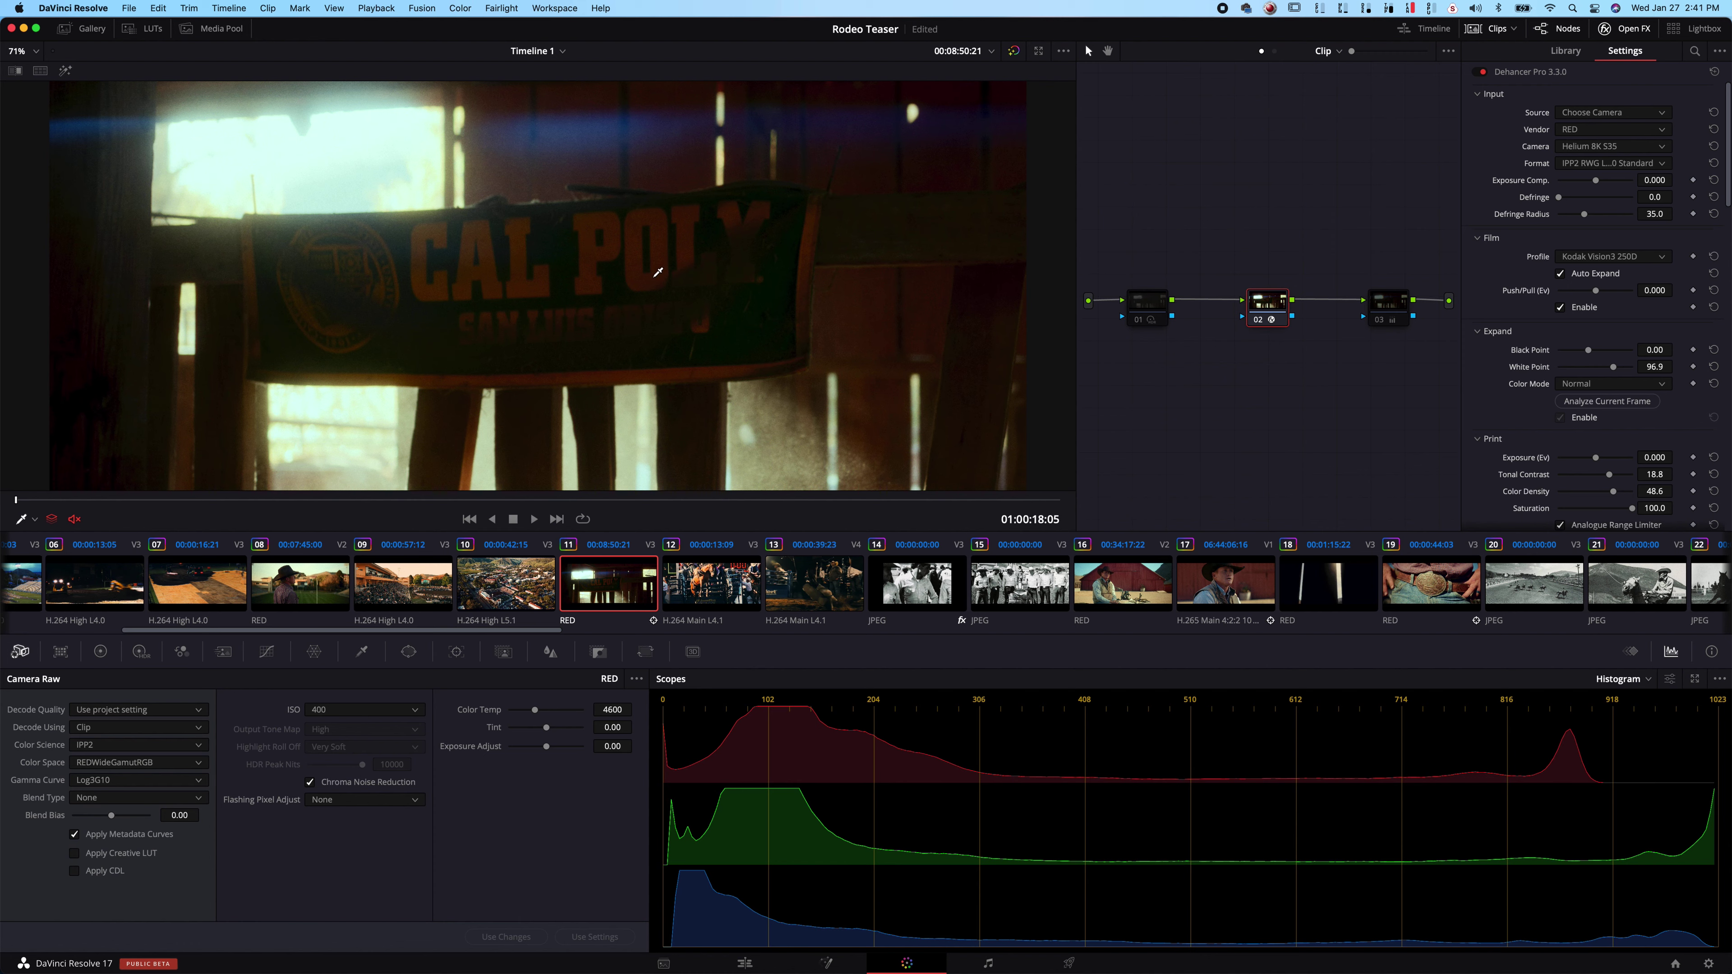
Step: Check nodes 01 and 03, then load crowd shot clip 32 from the thumbnail strip
{"action": "left_click", "coordinate": [1140, 307]}
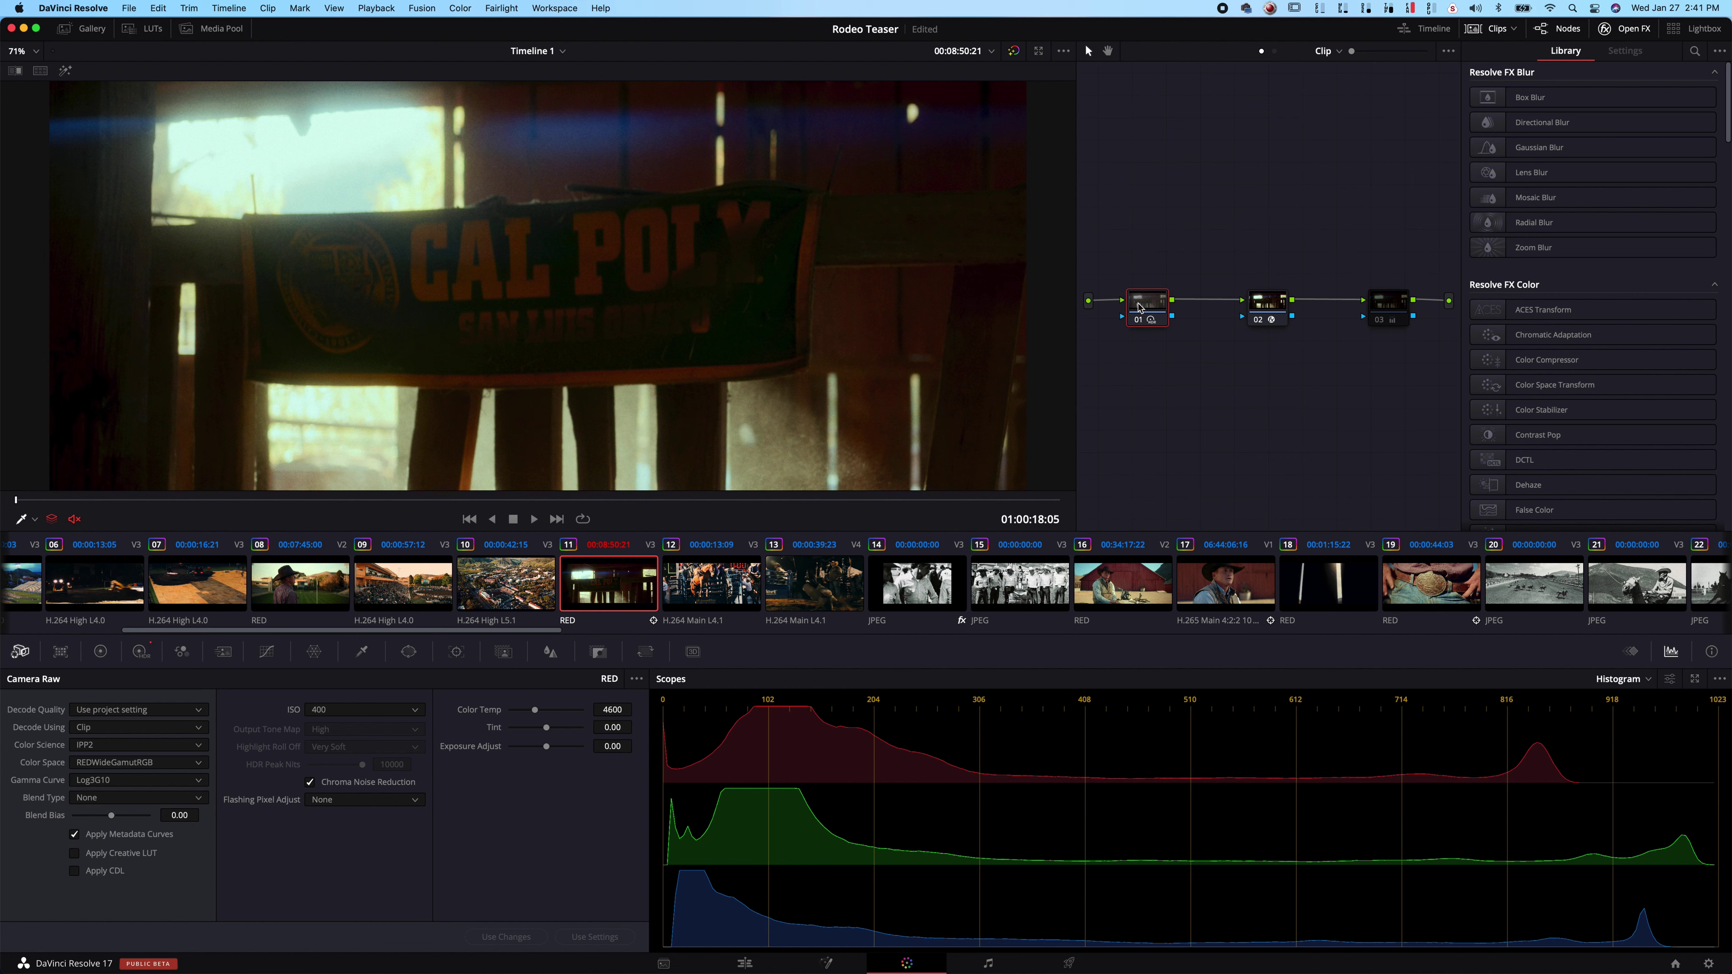
{"action": "left_click", "coordinate": [1394, 308]}
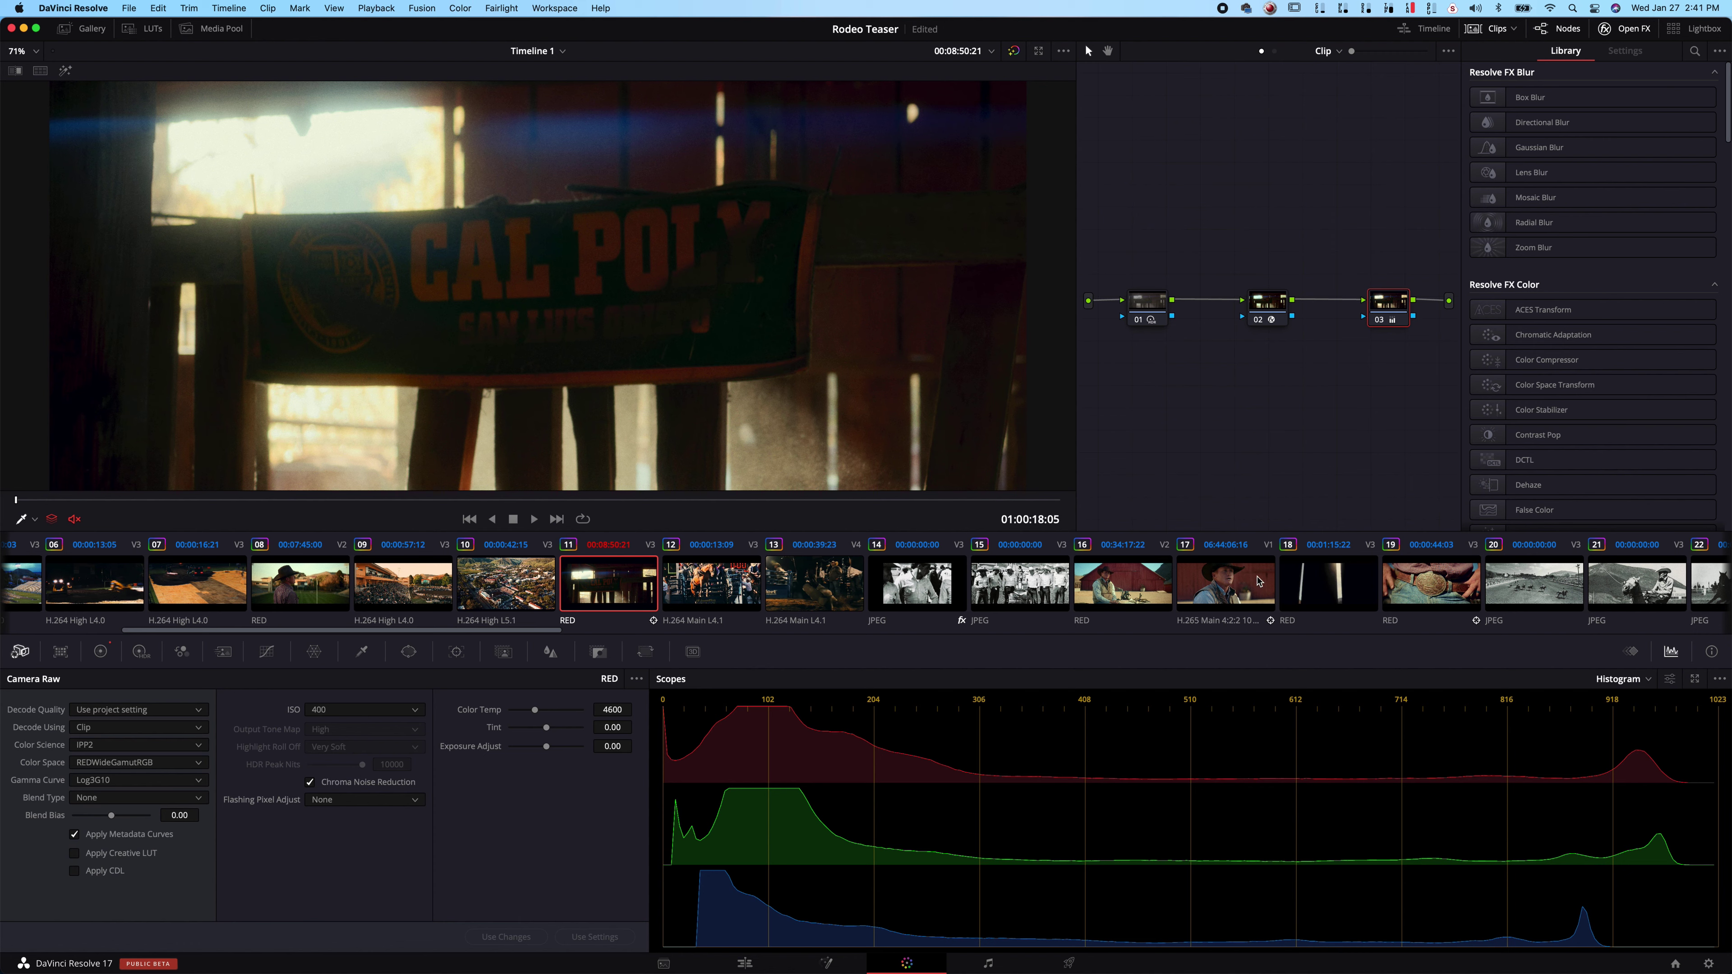
{"action": "scroll", "coordinate": [1258, 581], "scroll_direction": "right", "scroll_amount": 10}
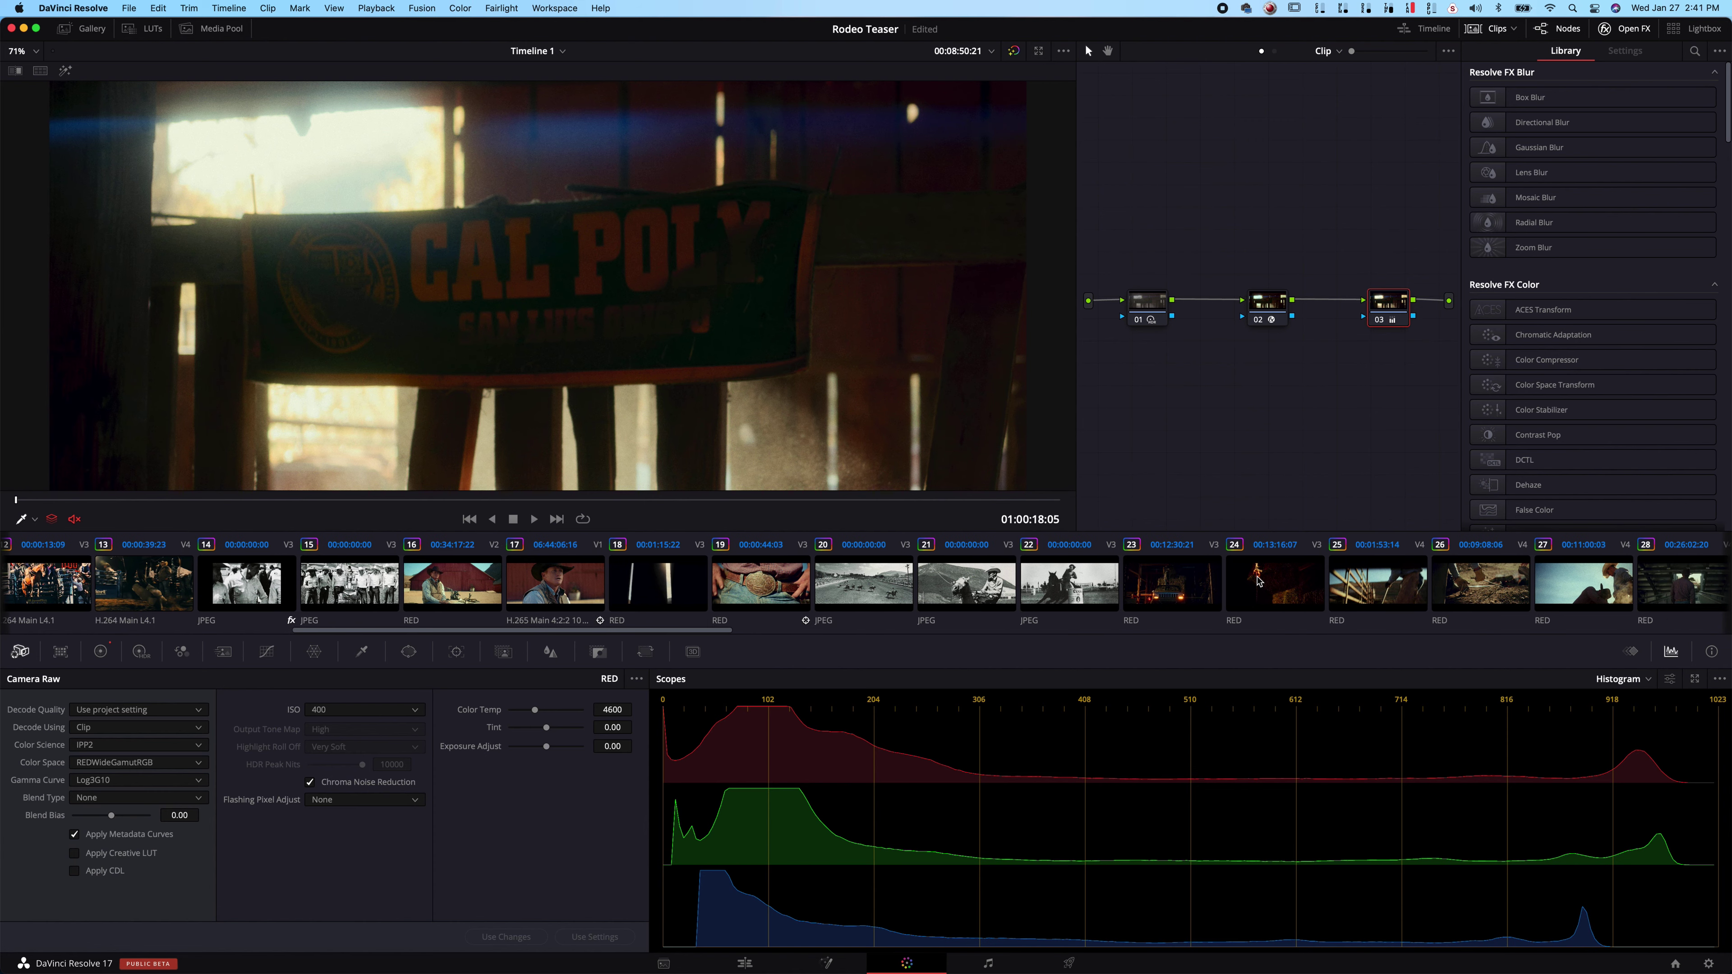
{"action": "scroll", "coordinate": [1258, 580], "scroll_direction": "right", "scroll_amount": 8}
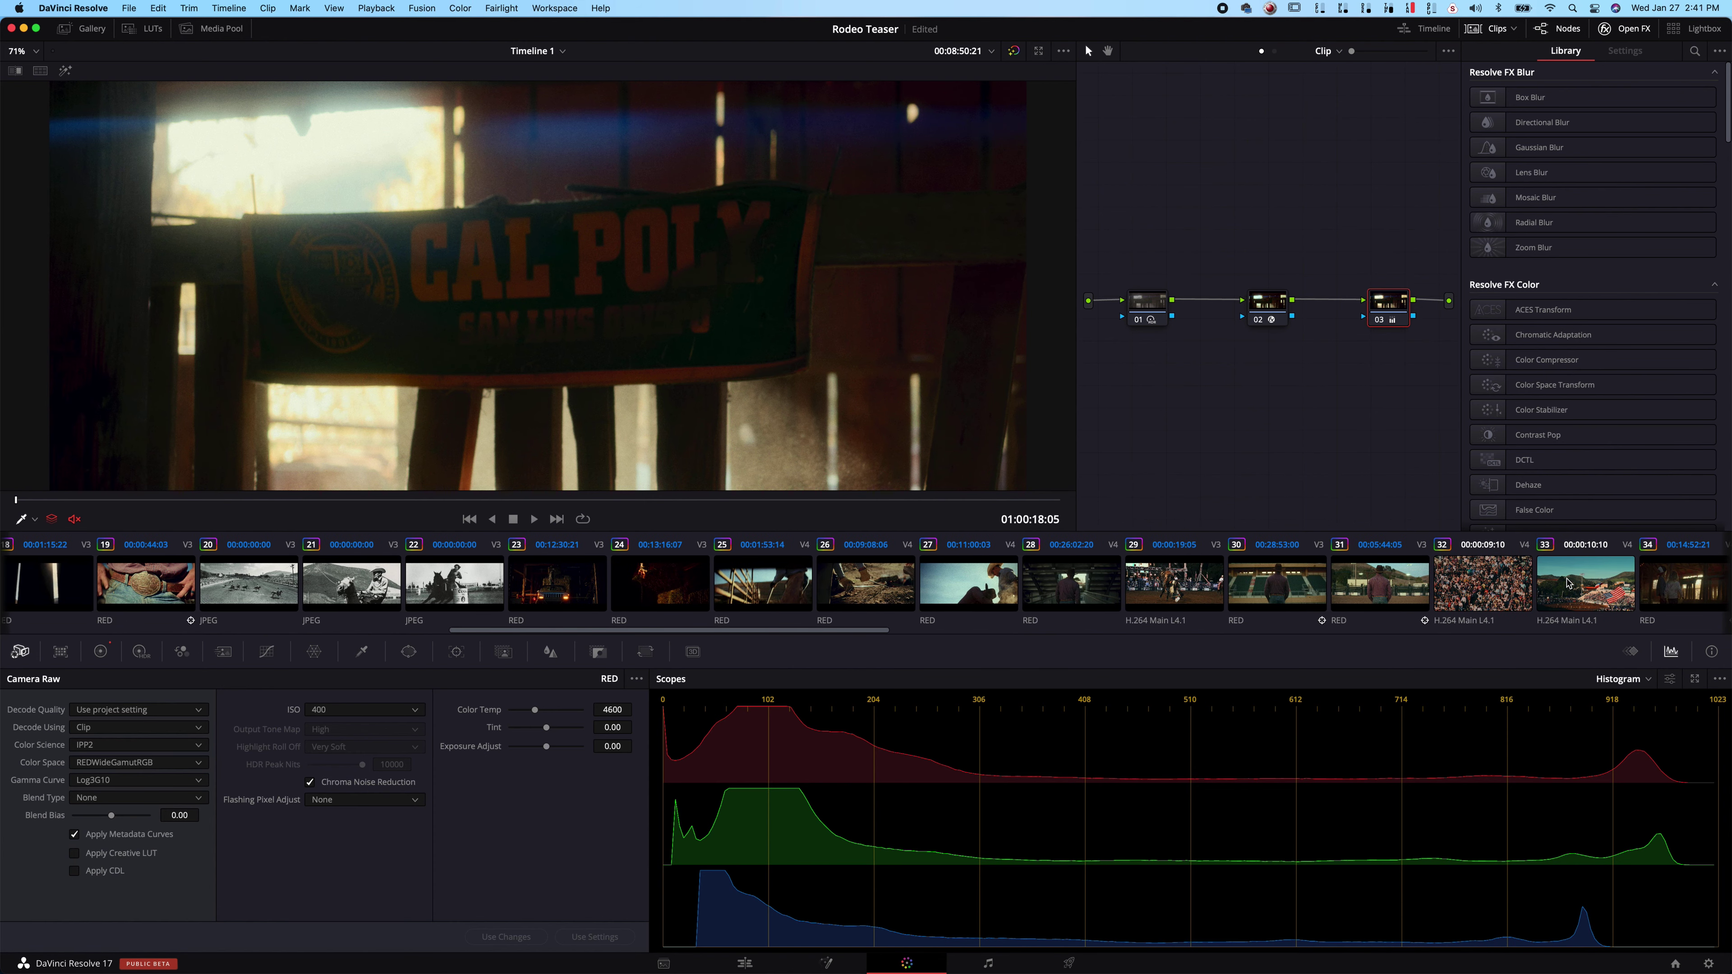
{"action": "left_click", "coordinate": [1474, 584]}
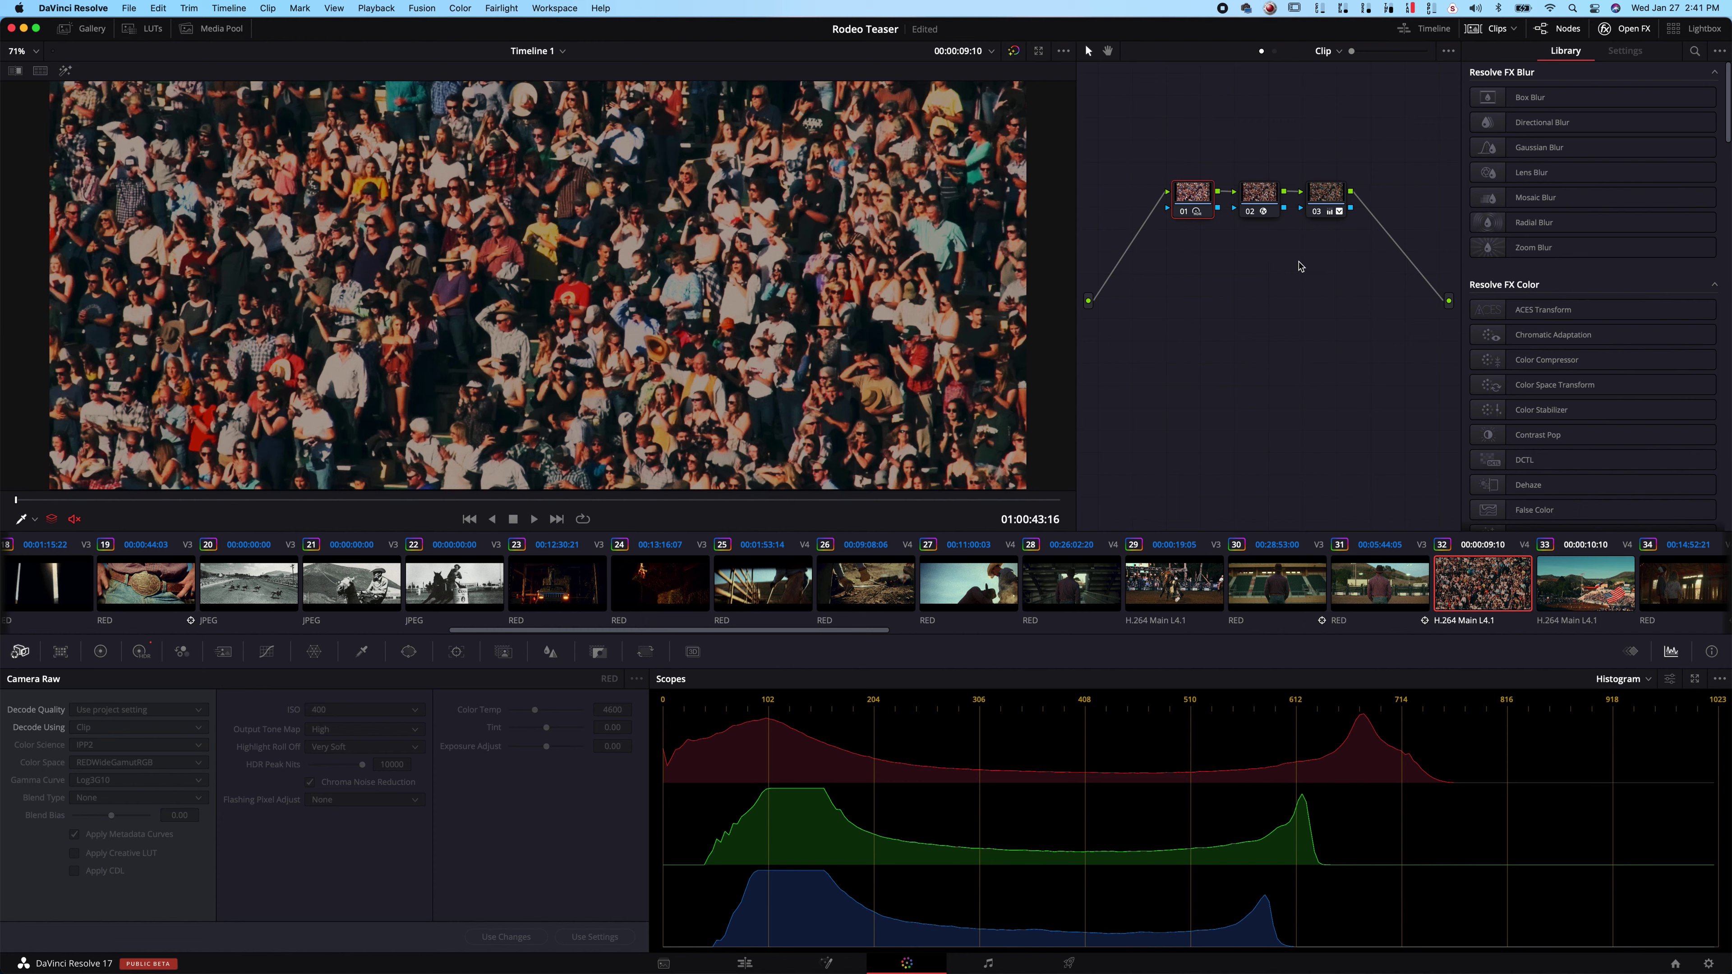
{"action": "left_click", "coordinate": [1260, 199]}
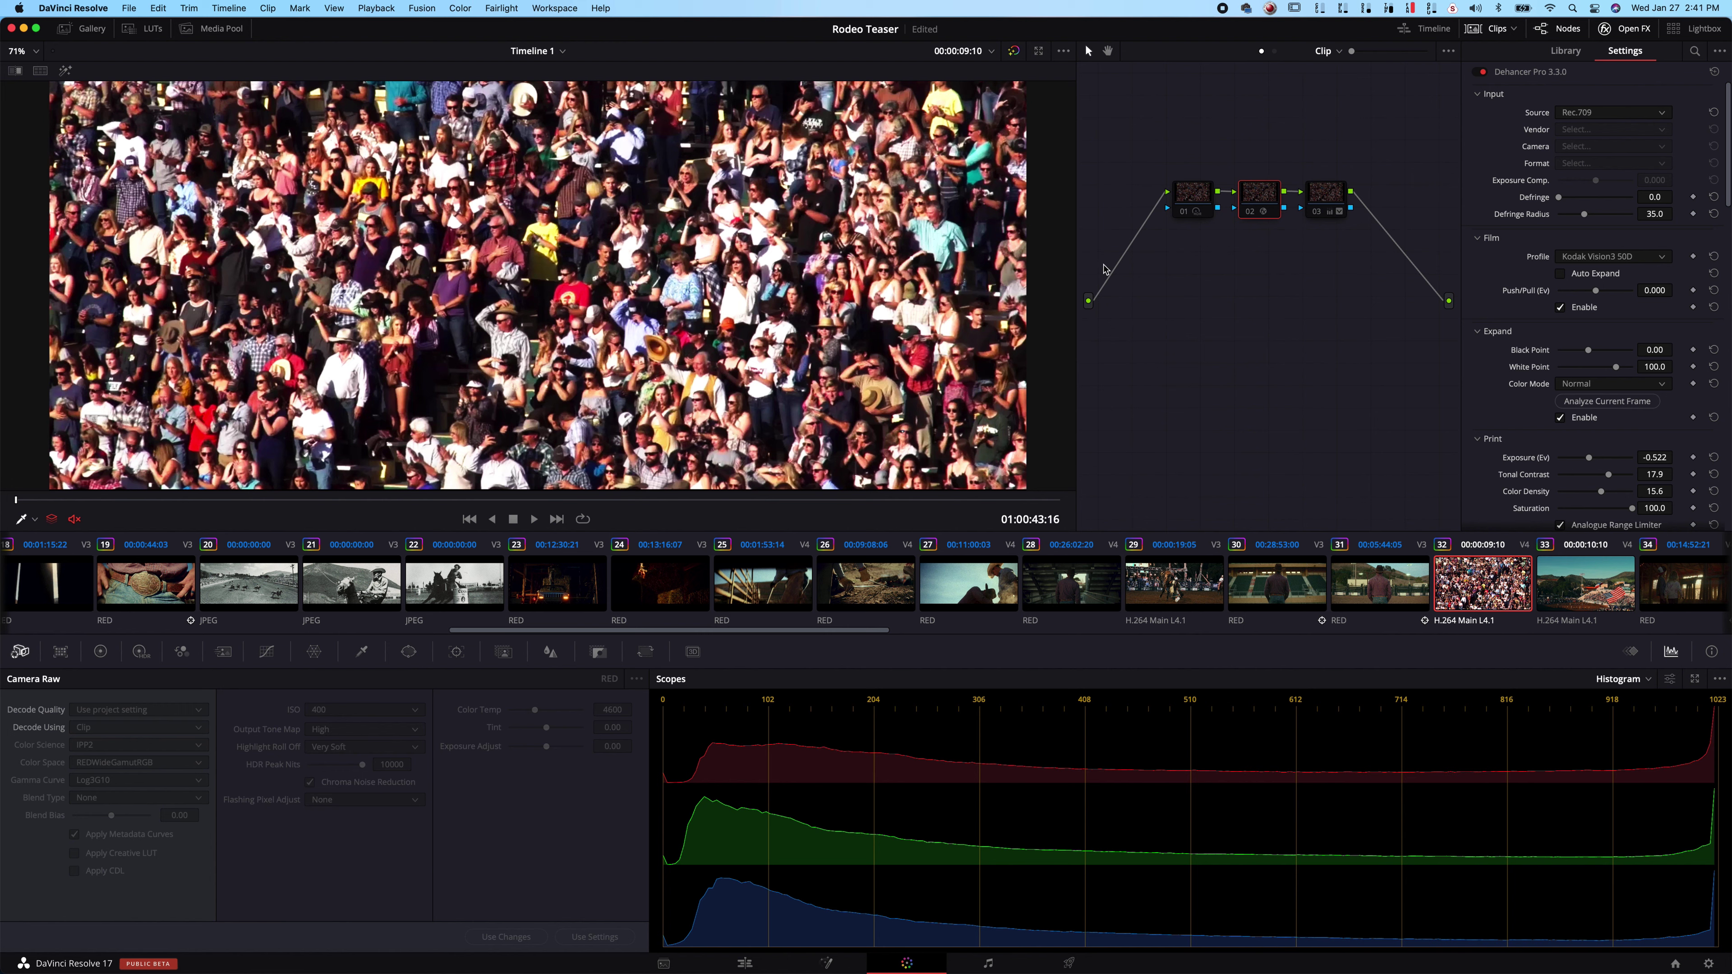
{"action": "key", "text": "ctrl+d"}
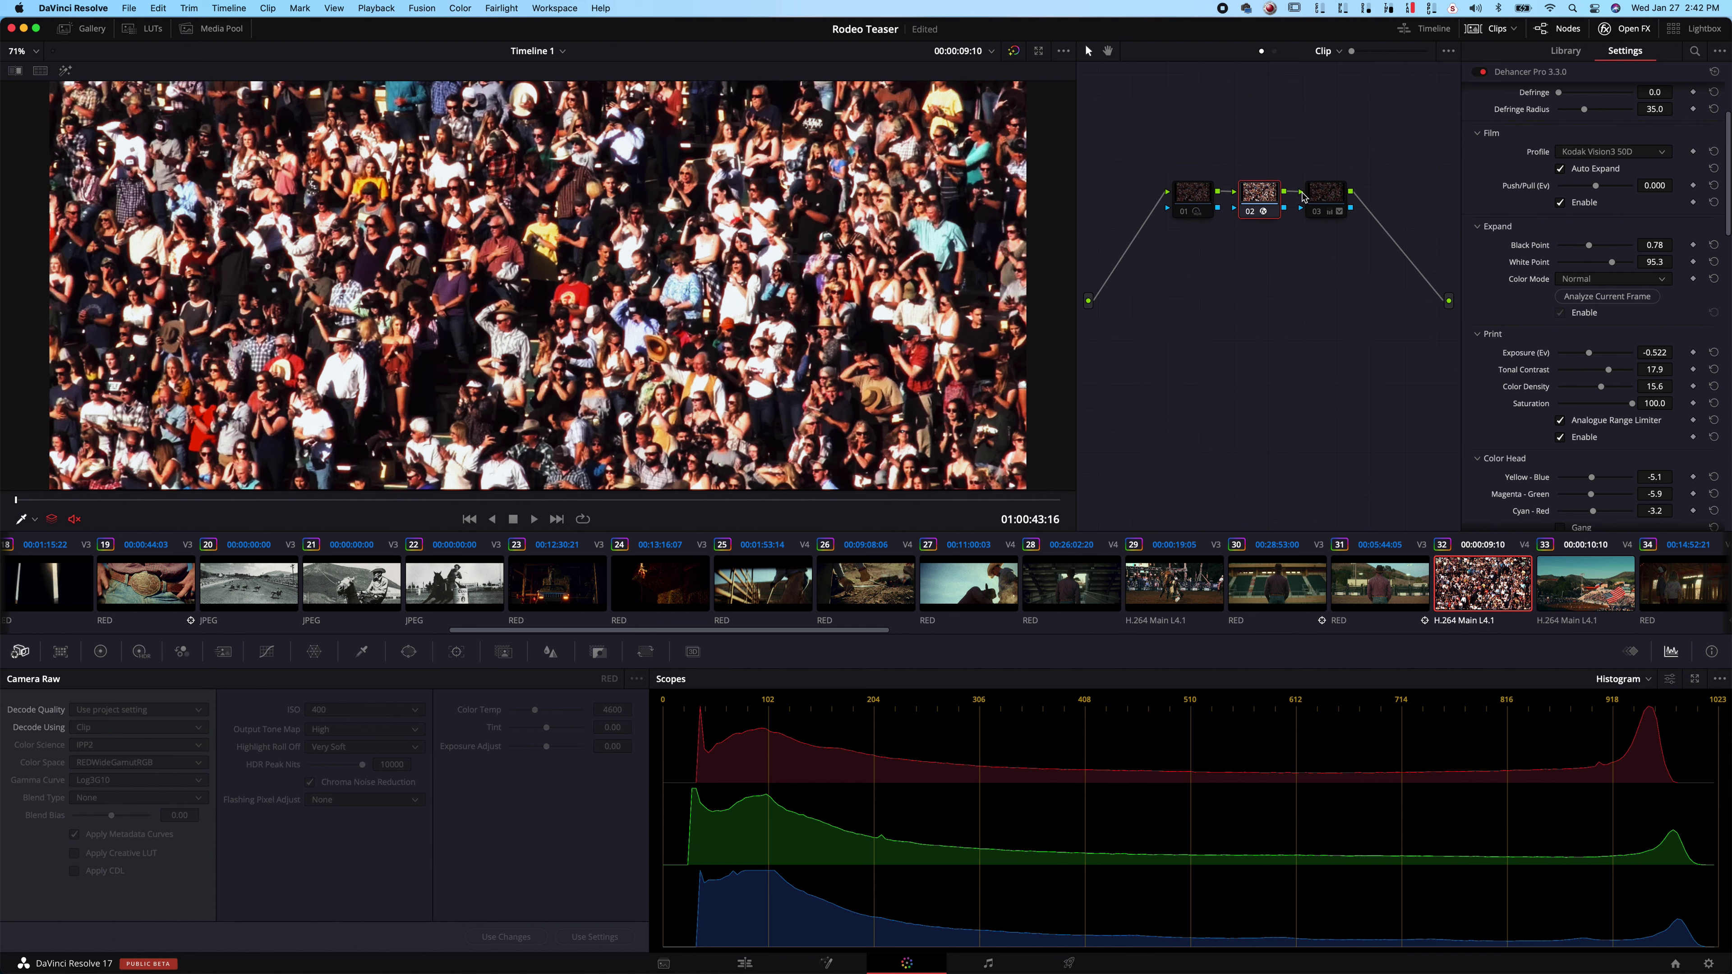
{"action": "left_click", "coordinate": [1321, 195]}
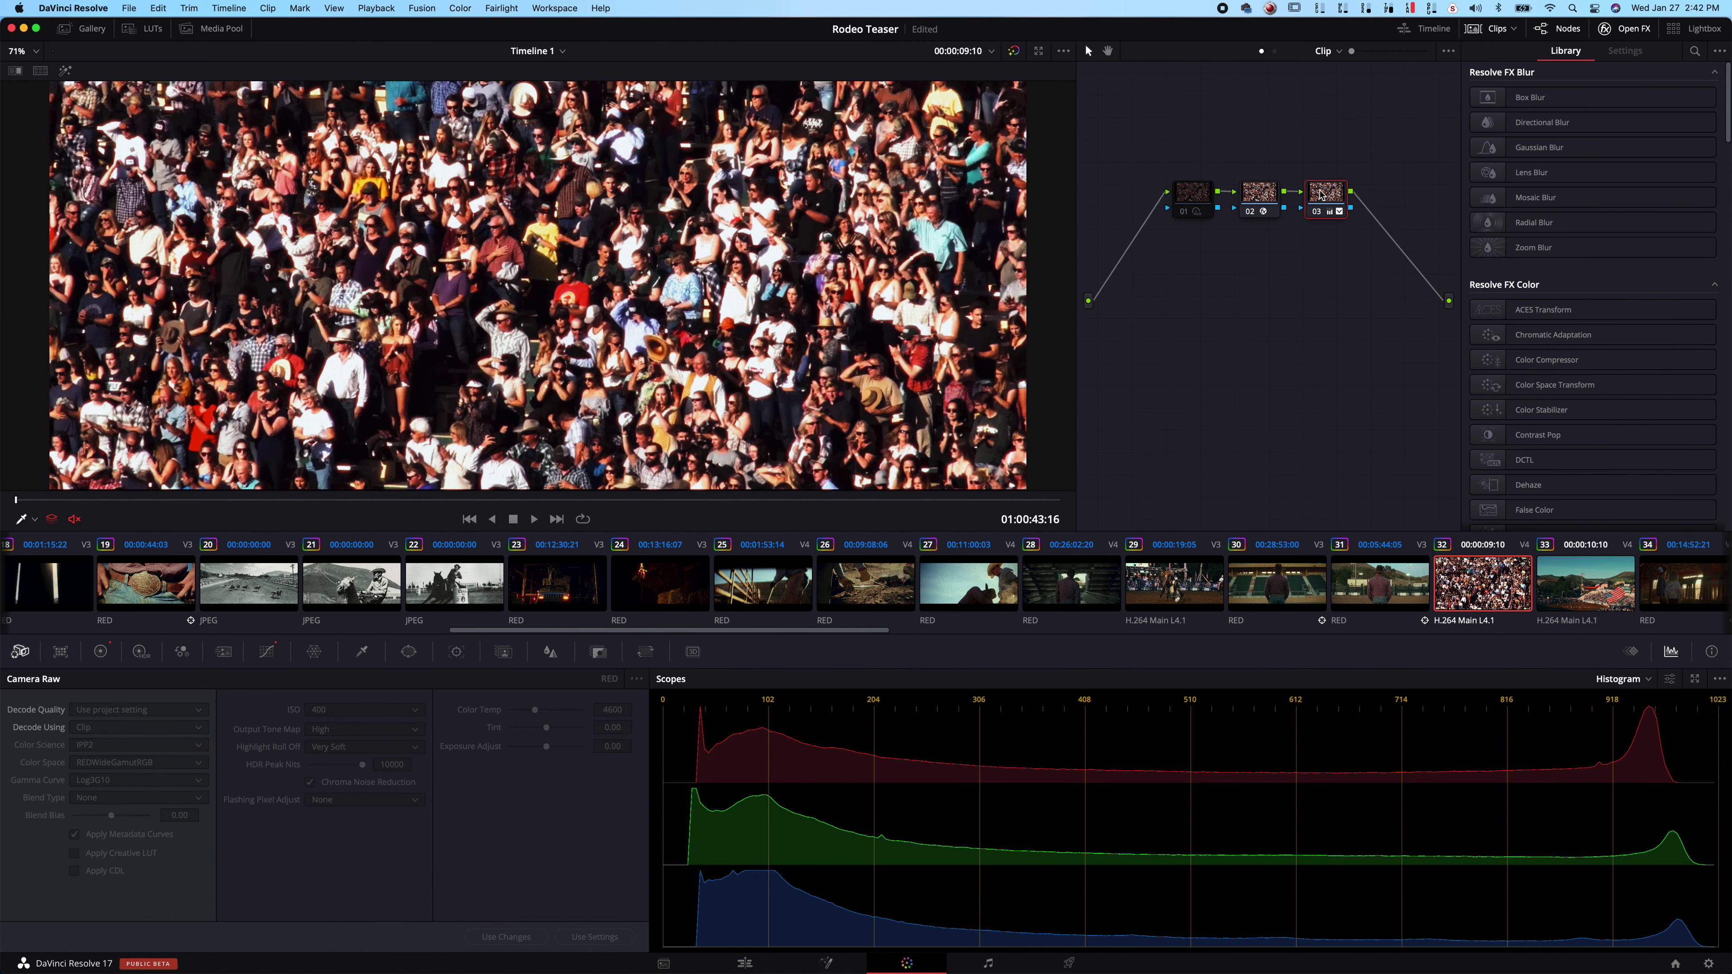
{"action": "left_click", "coordinate": [1192, 194]}
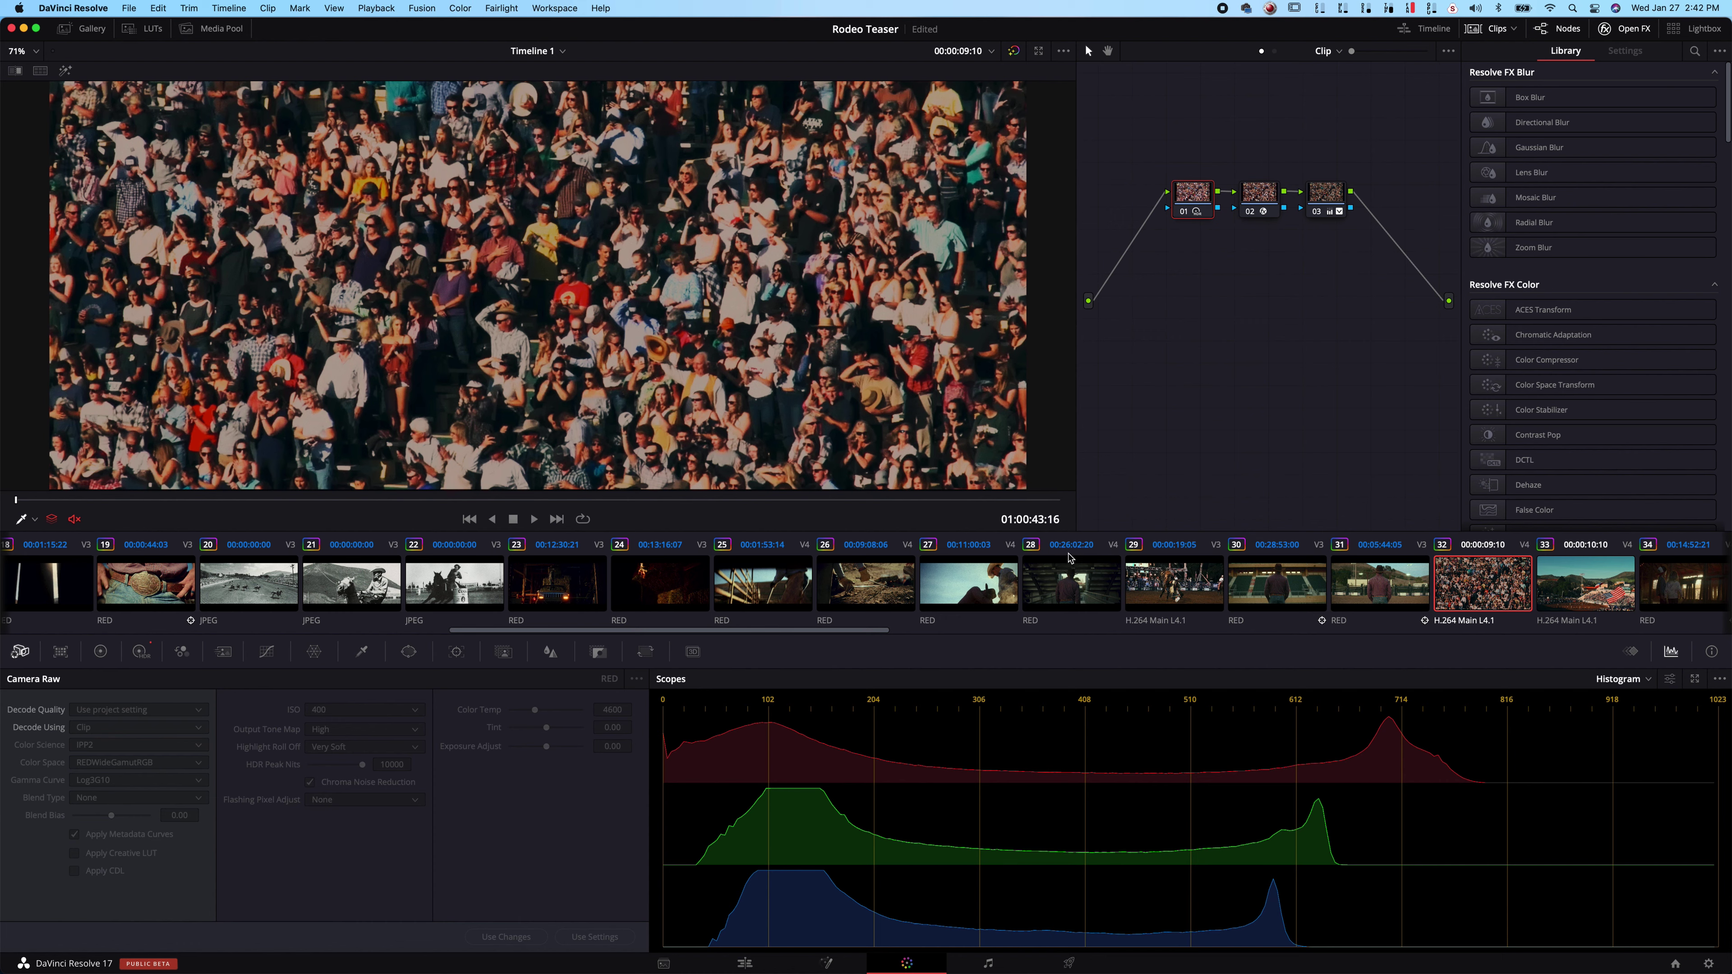
{"action": "scroll", "coordinate": [1053, 586], "scroll_direction": "right", "scroll_amount": 3}
{"action": "scroll", "coordinate": [1053, 585], "scroll_direction": "right", "scroll_amount": 10}
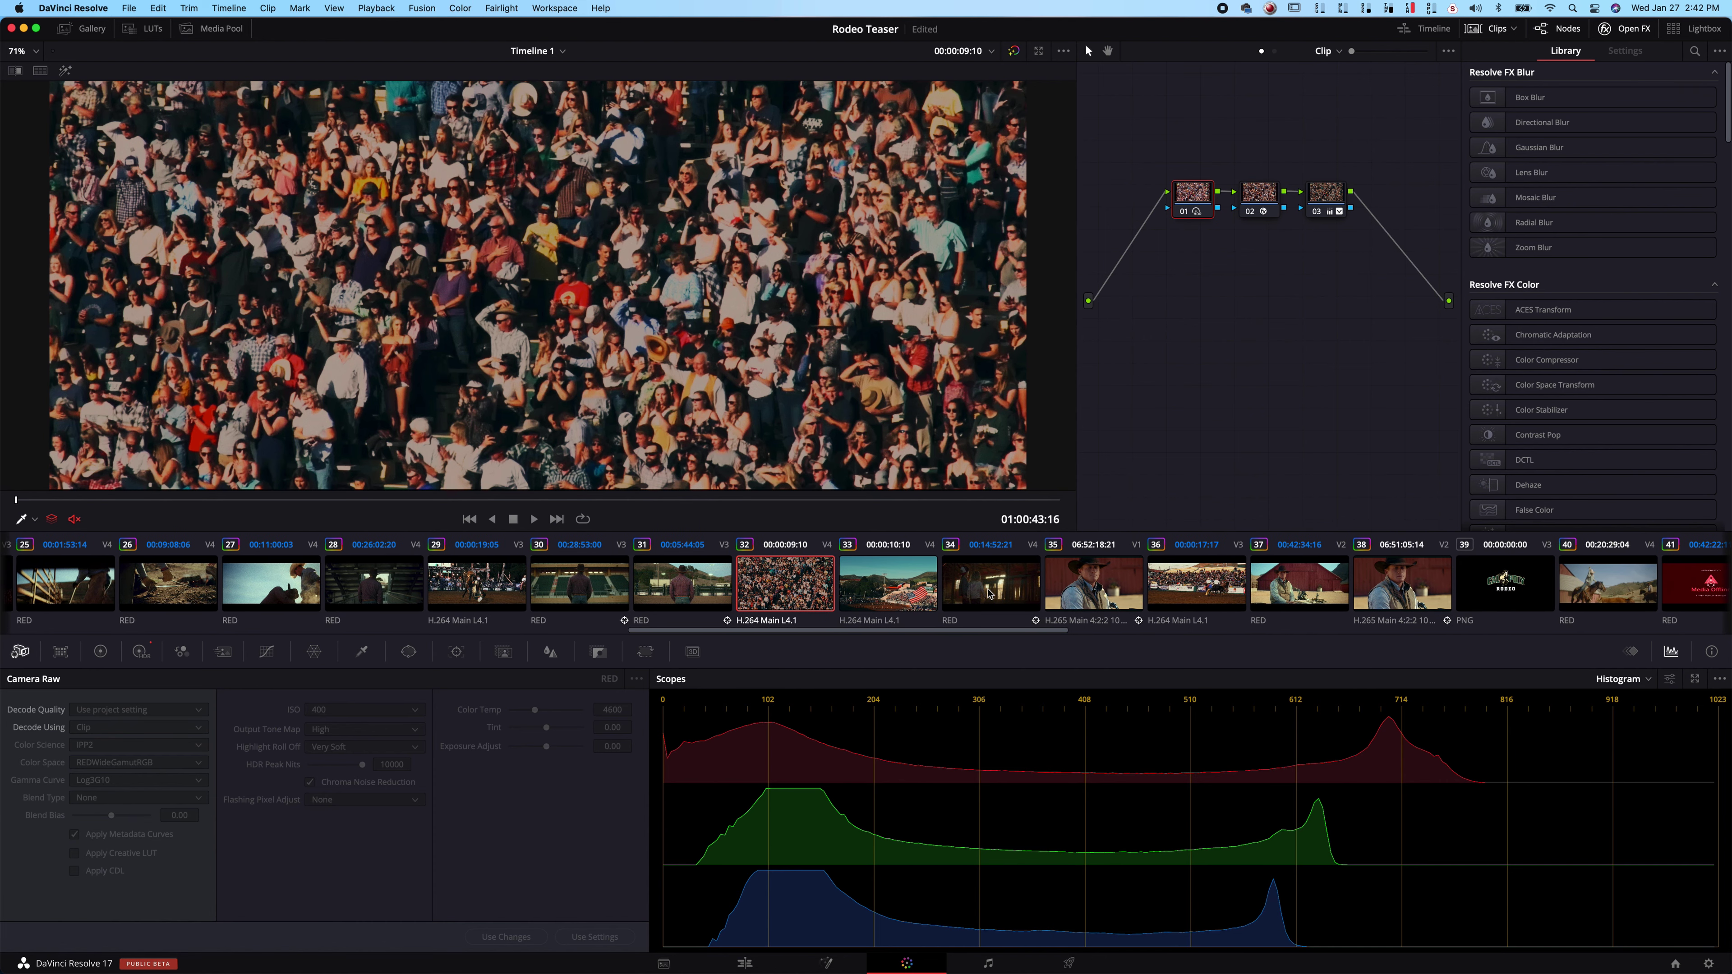
Step: Review clips 25, 26 and 27 by loading each and scrubbing through later frames
{"action": "left_click", "coordinate": [65, 583]}
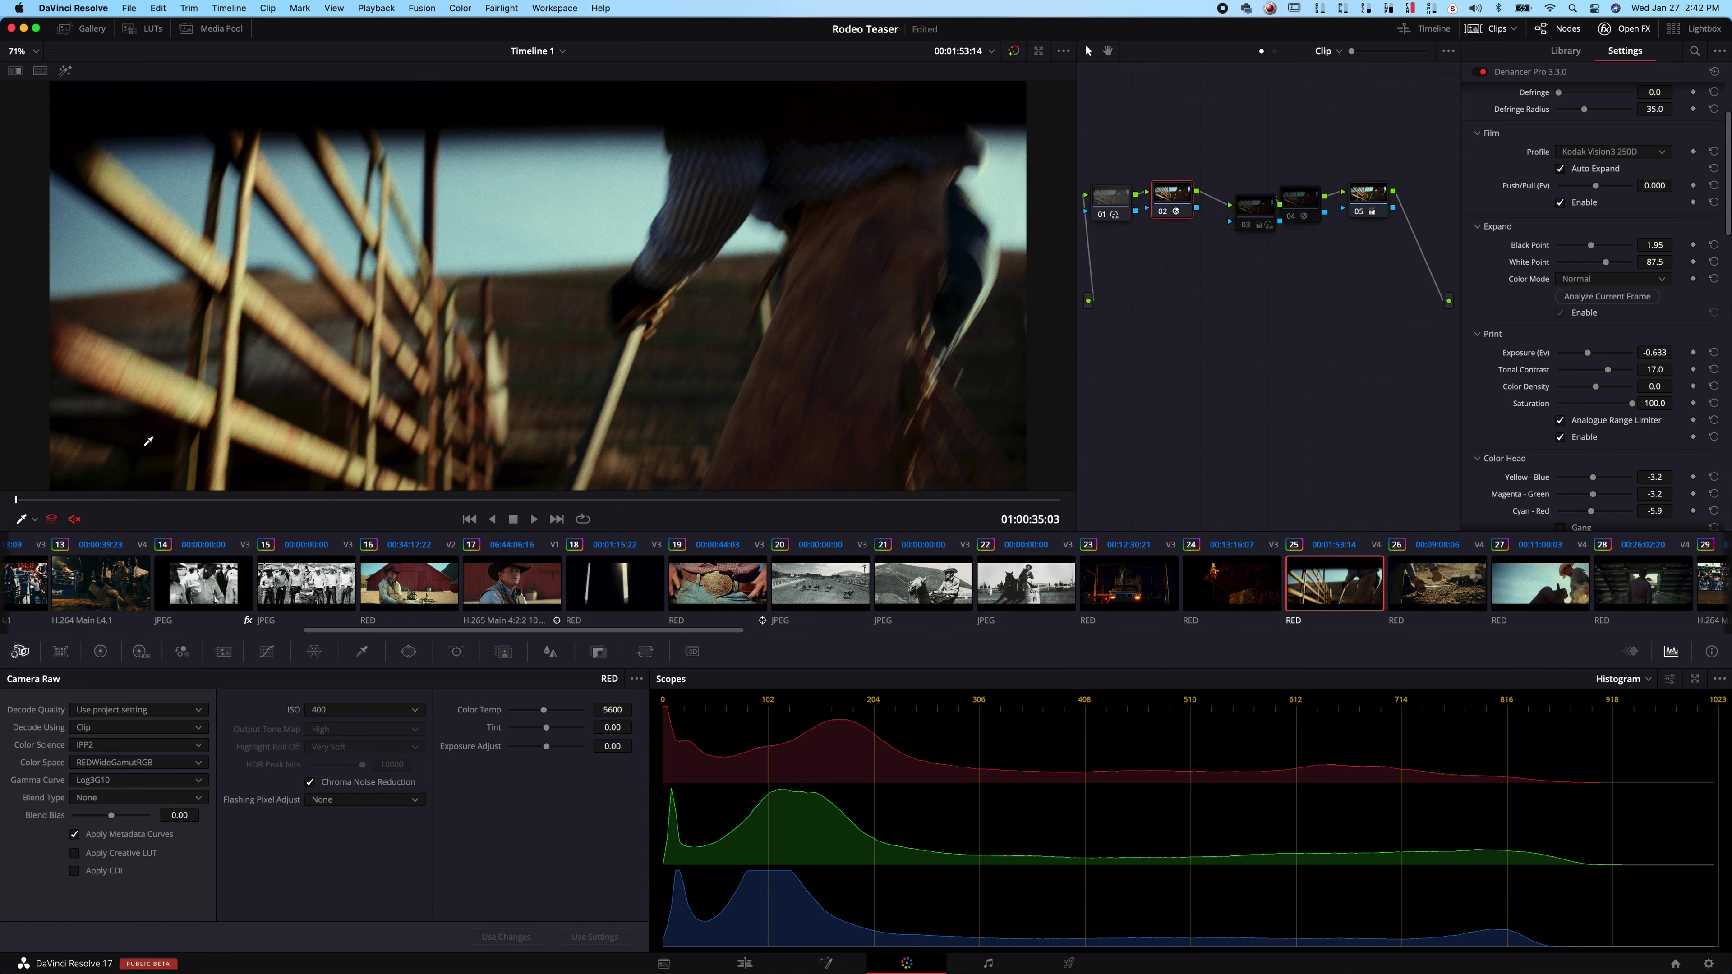
{"action": "left_click_drag", "start_coordinate": [62, 501], "coordinate": [738, 507]}
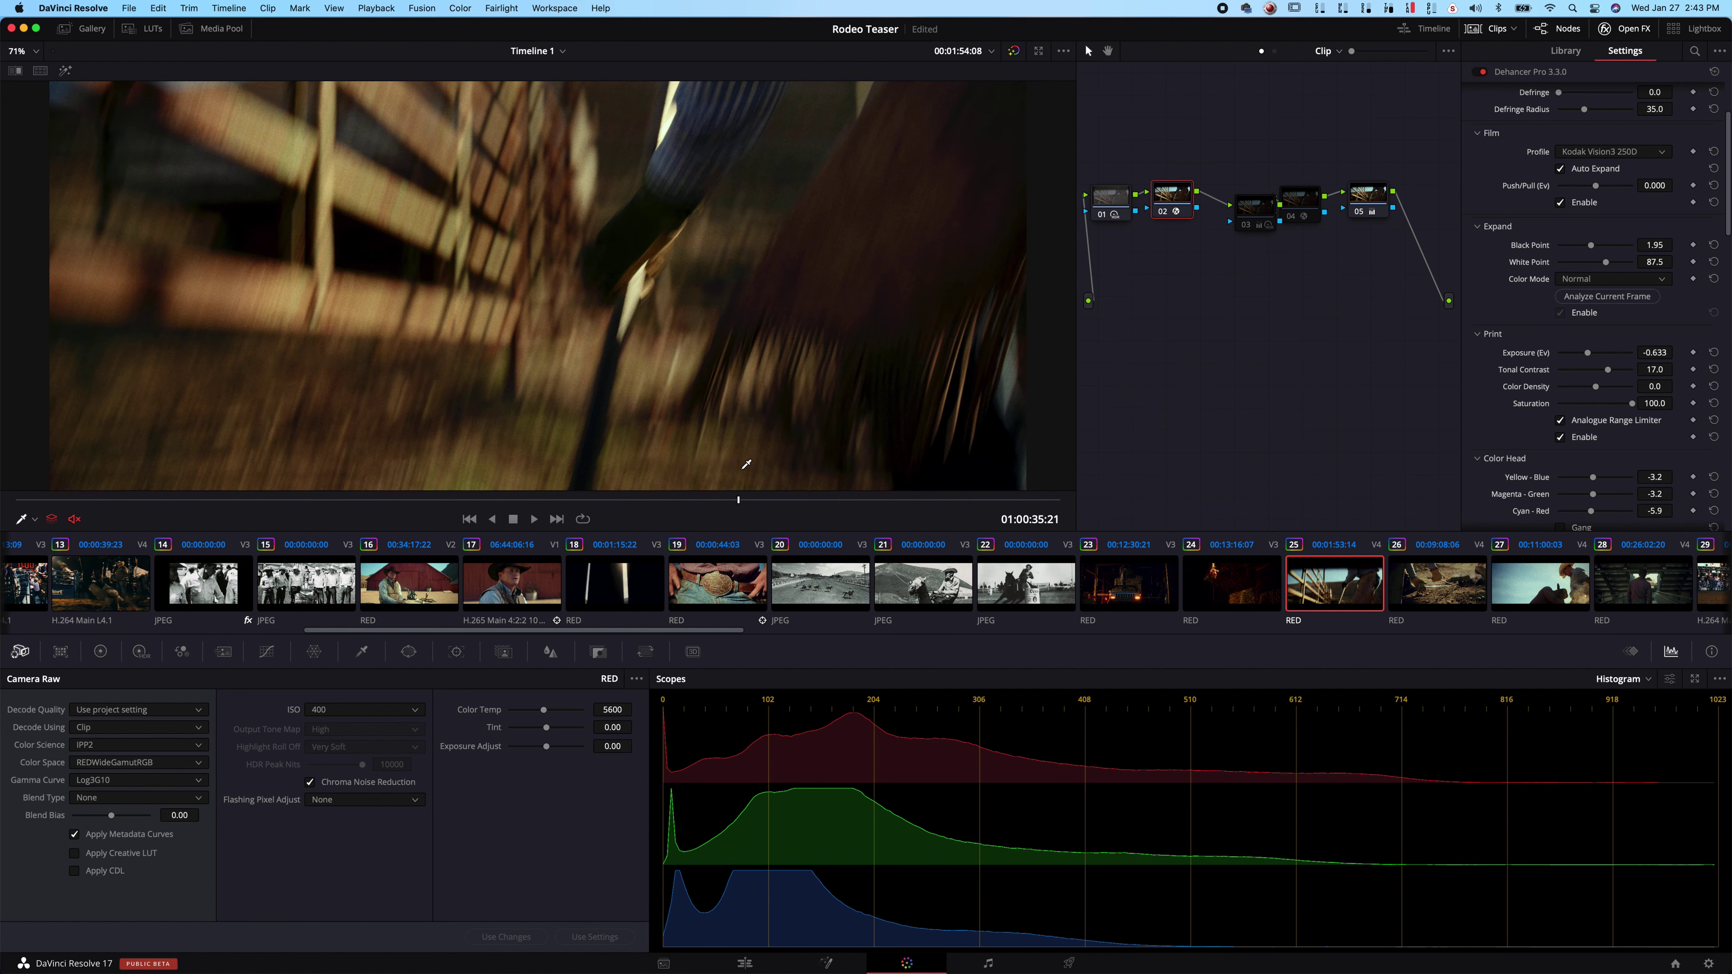
{"action": "left_click", "coordinate": [1453, 583]}
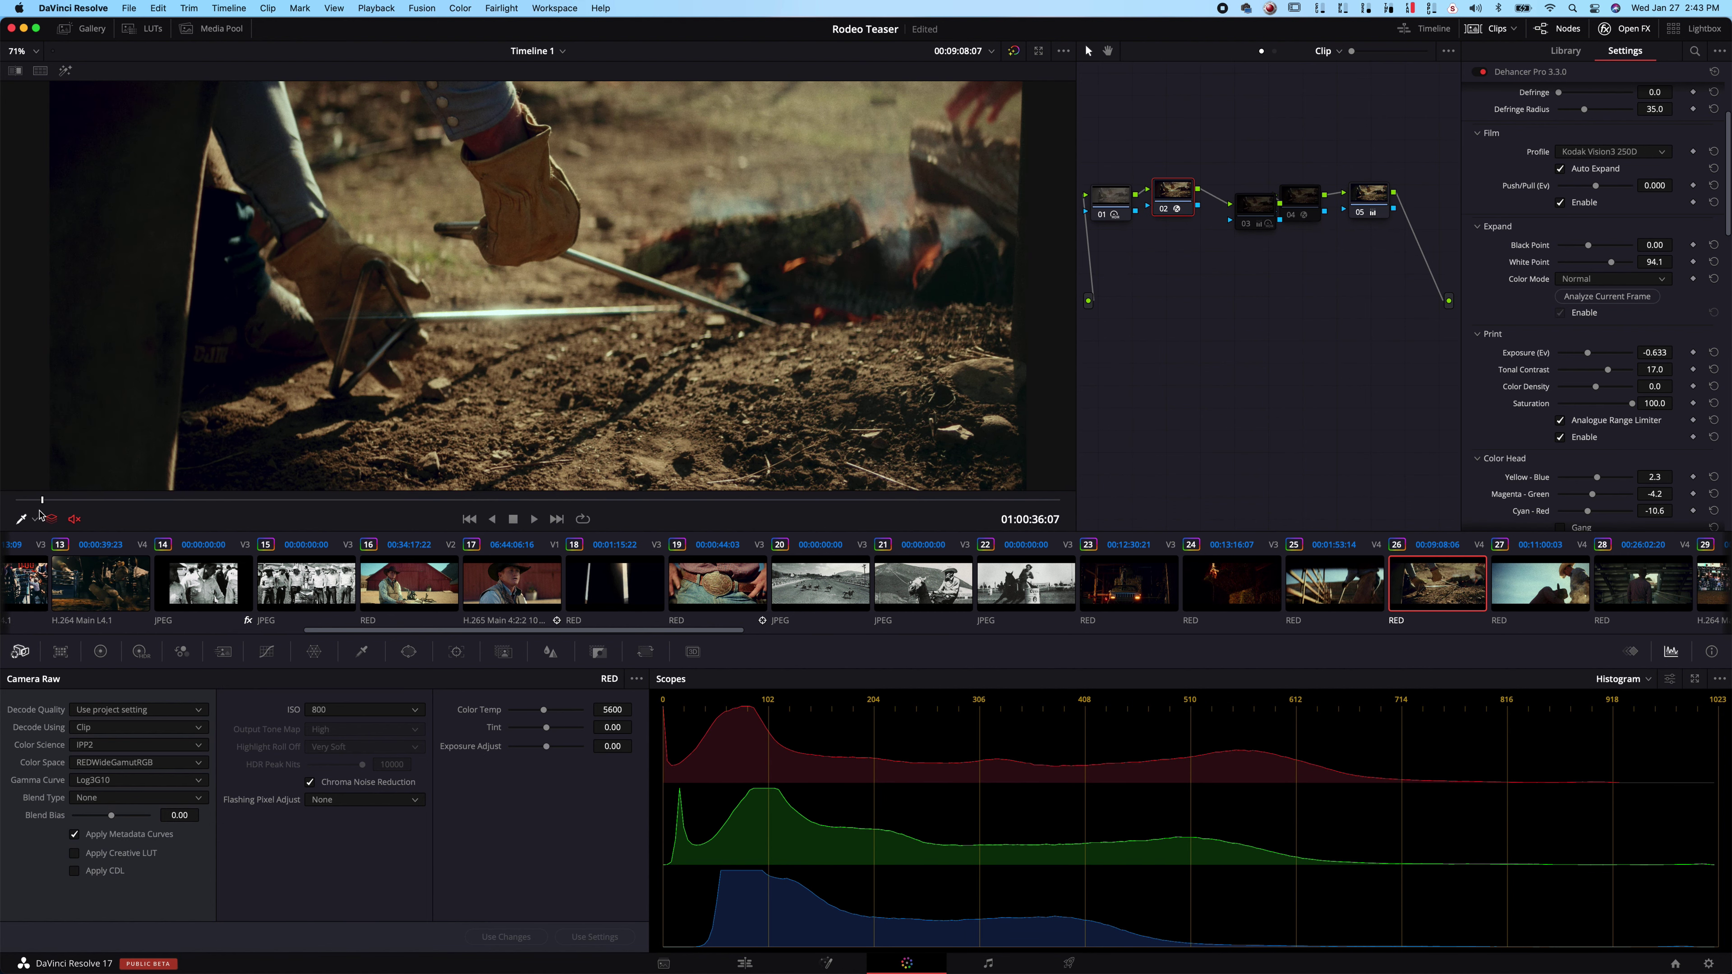
{"action": "left_click_drag", "start_coordinate": [20, 509], "coordinate": [941, 506]}
{"action": "left_click", "coordinate": [1526, 578]}
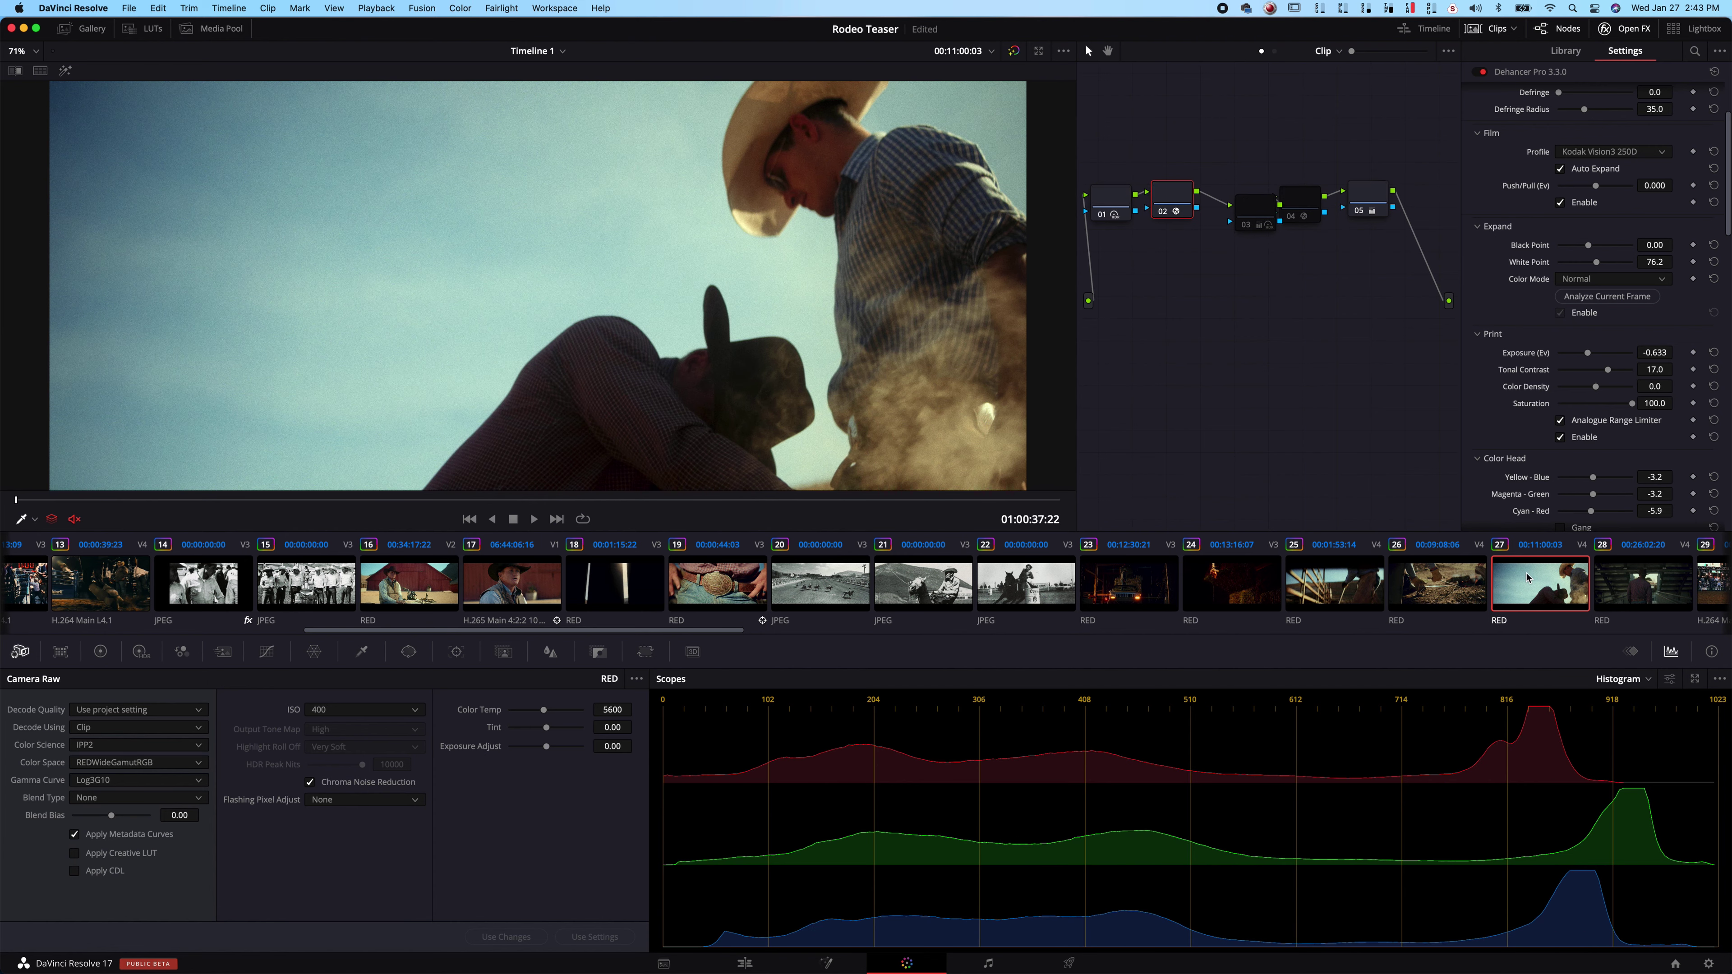
{"action": "left_click_drag", "start_coordinate": [312, 501], "coordinate": [341, 502]}
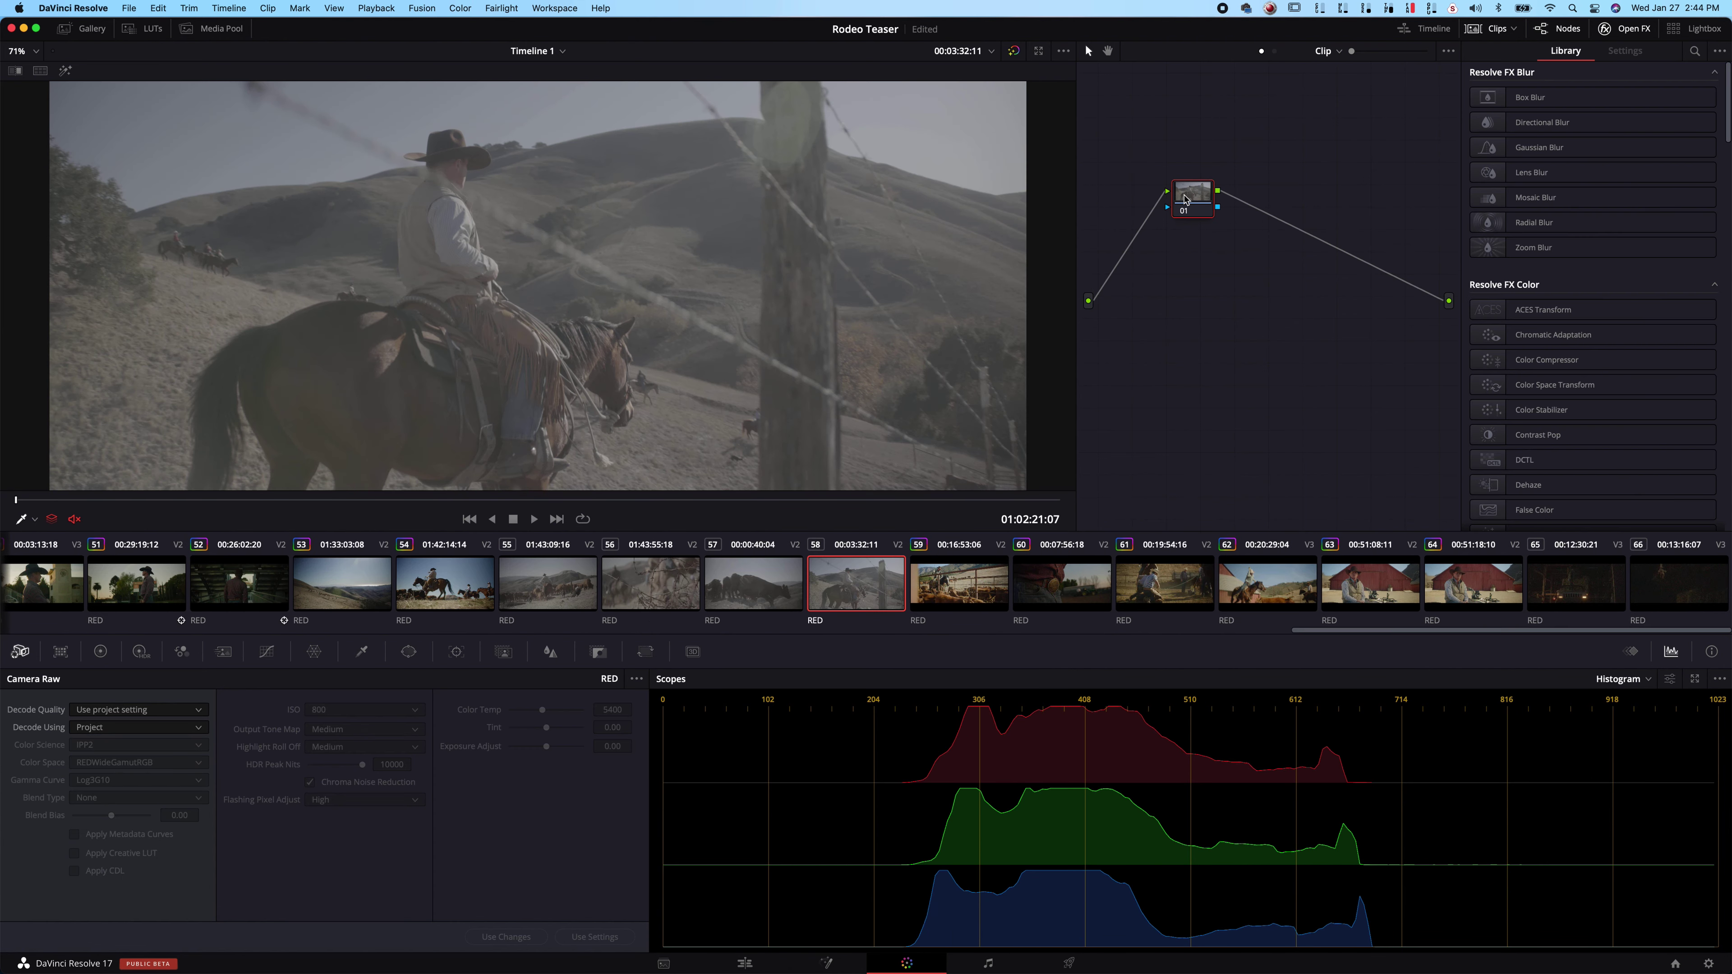
Step: Apply Dehancer Pro to node 01 with RED Helium 8K S35 IPP2 input and Auto Expand on
{"action": "scroll", "coordinate": [1589, 334], "scroll_direction": "down", "scroll_amount": 15}
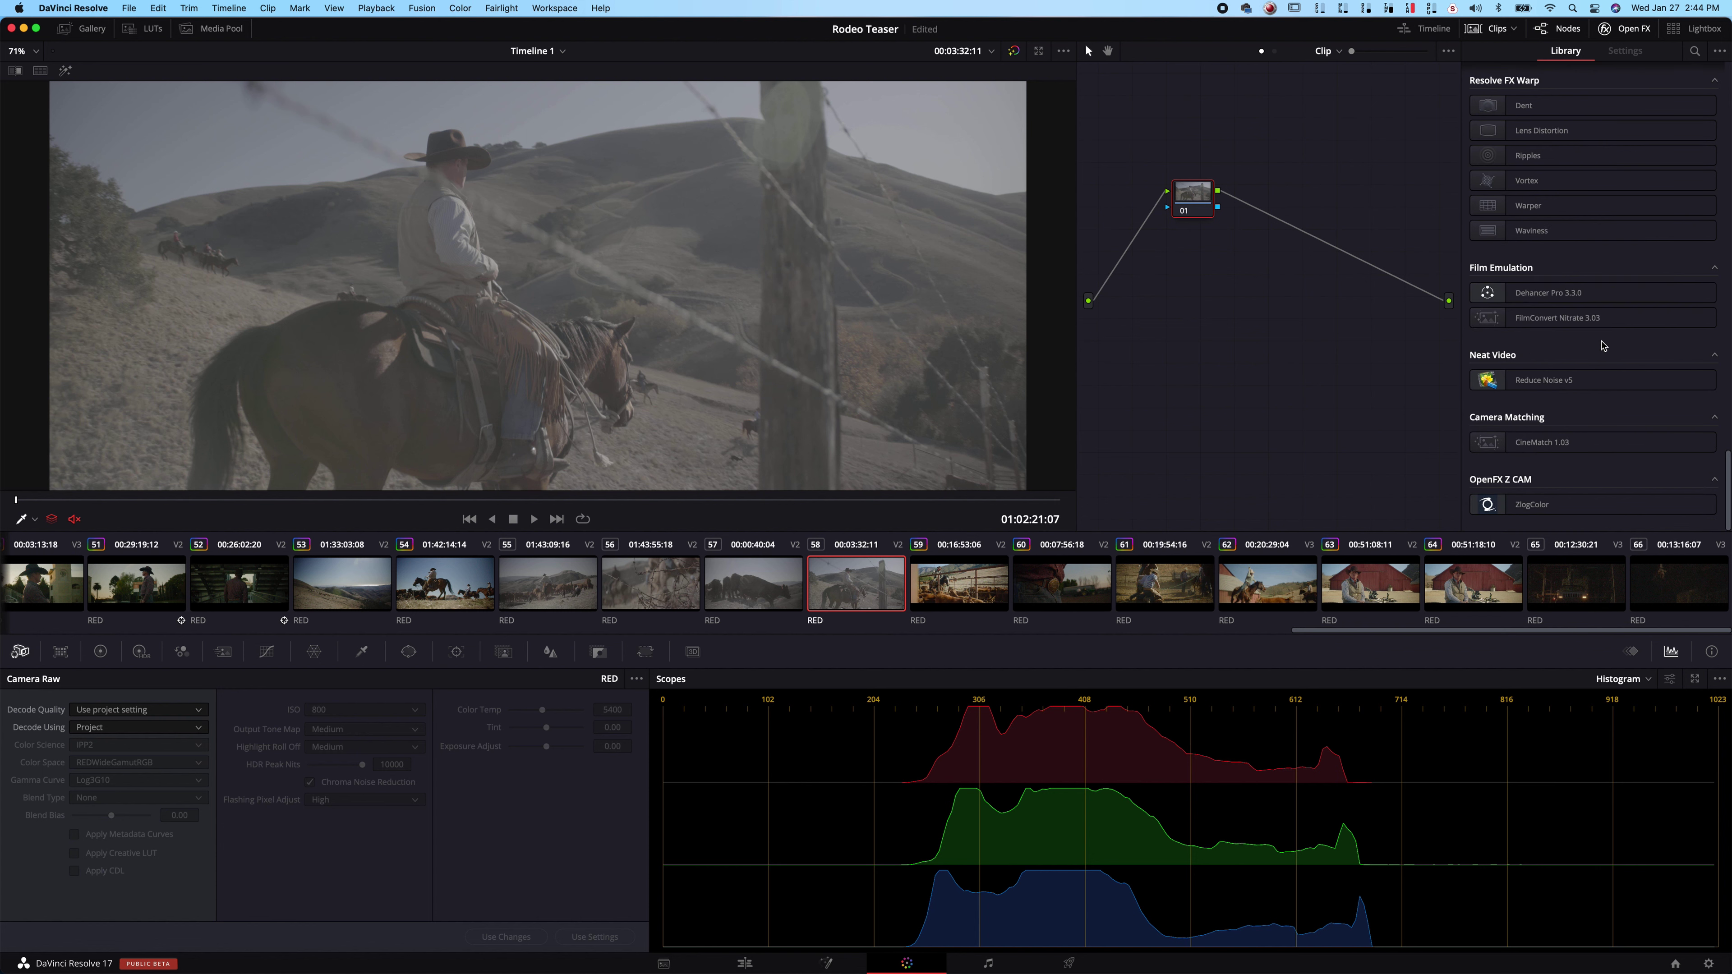
{"action": "left_click_drag", "start_coordinate": [1562, 291], "coordinate": [1192, 198]}
{"action": "left_click", "coordinate": [1611, 129]}
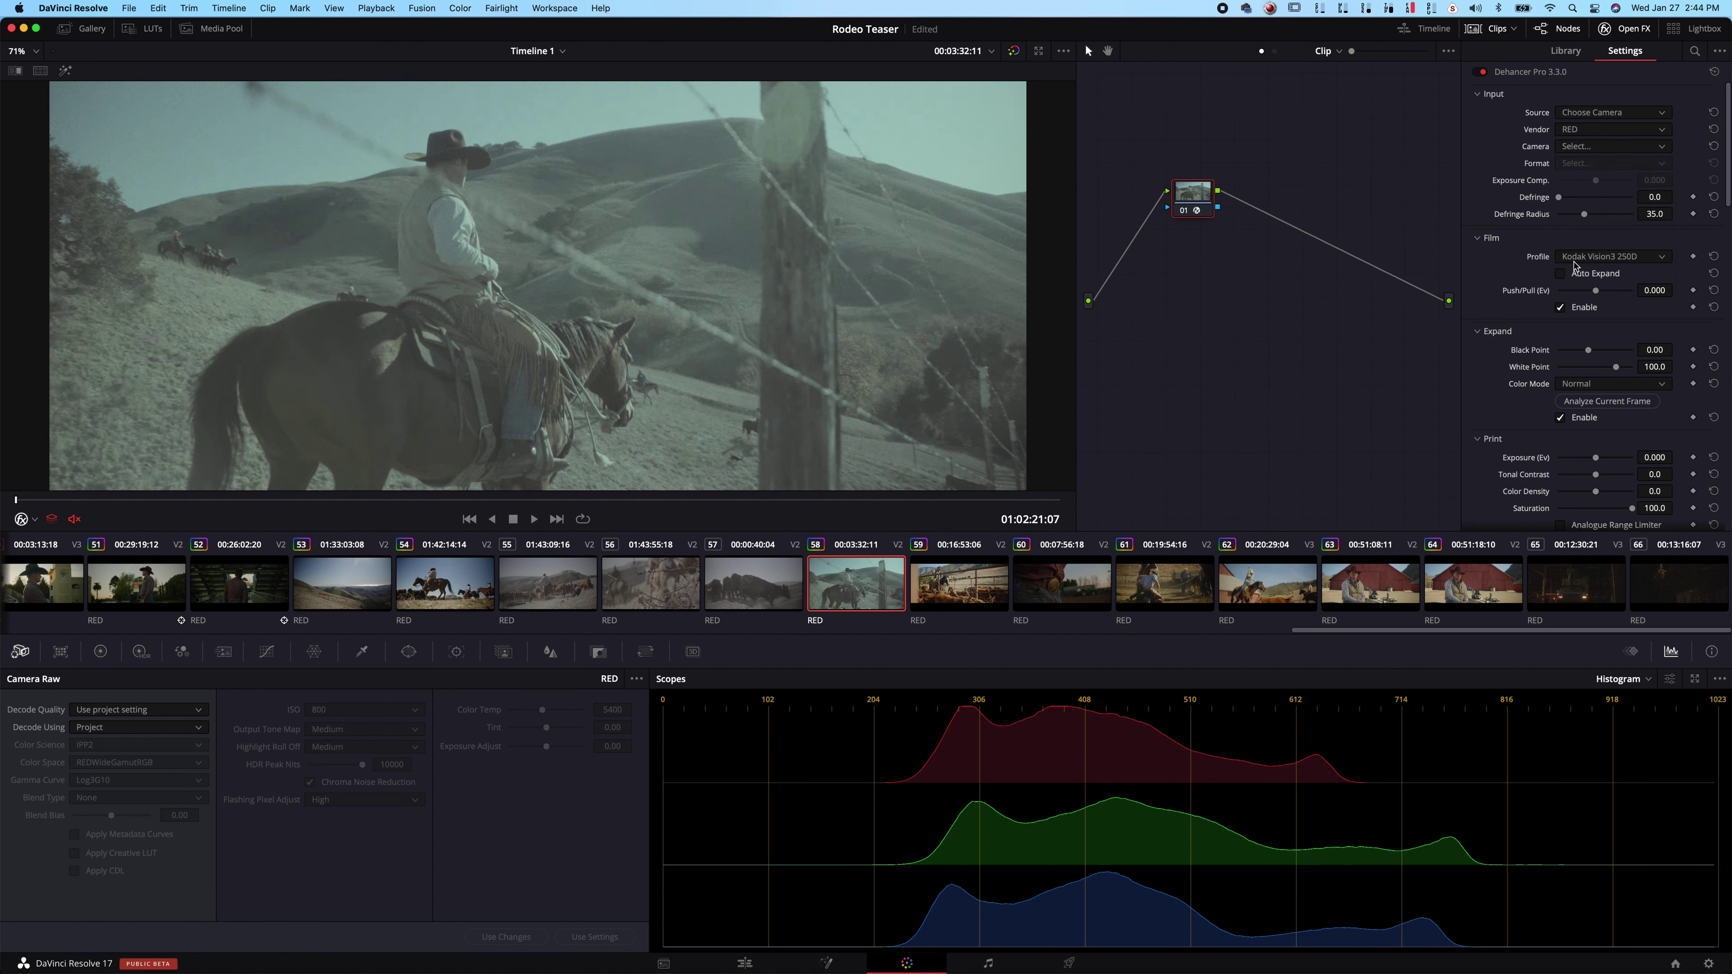
{"action": "left_click", "coordinate": [1594, 149]}
{"action": "left_click", "coordinate": [1583, 179]}
{"action": "left_click", "coordinate": [1572, 164]}
{"action": "left_click", "coordinate": [1589, 198]}
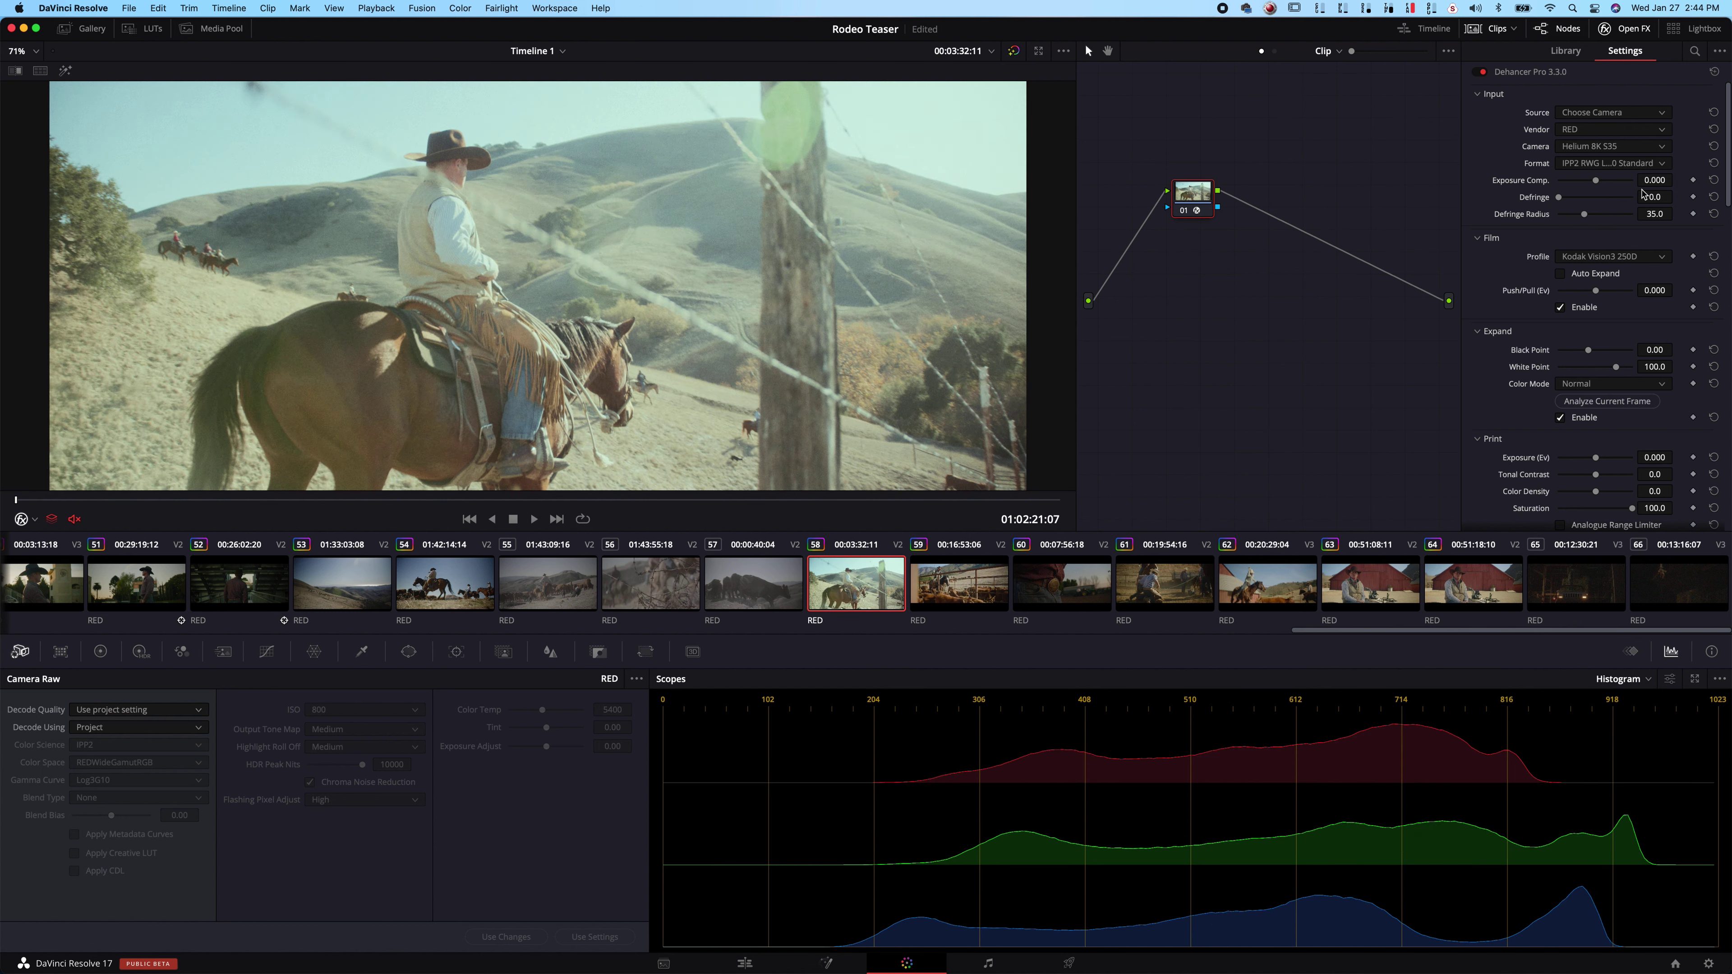
{"action": "left_click", "coordinate": [1561, 274]}
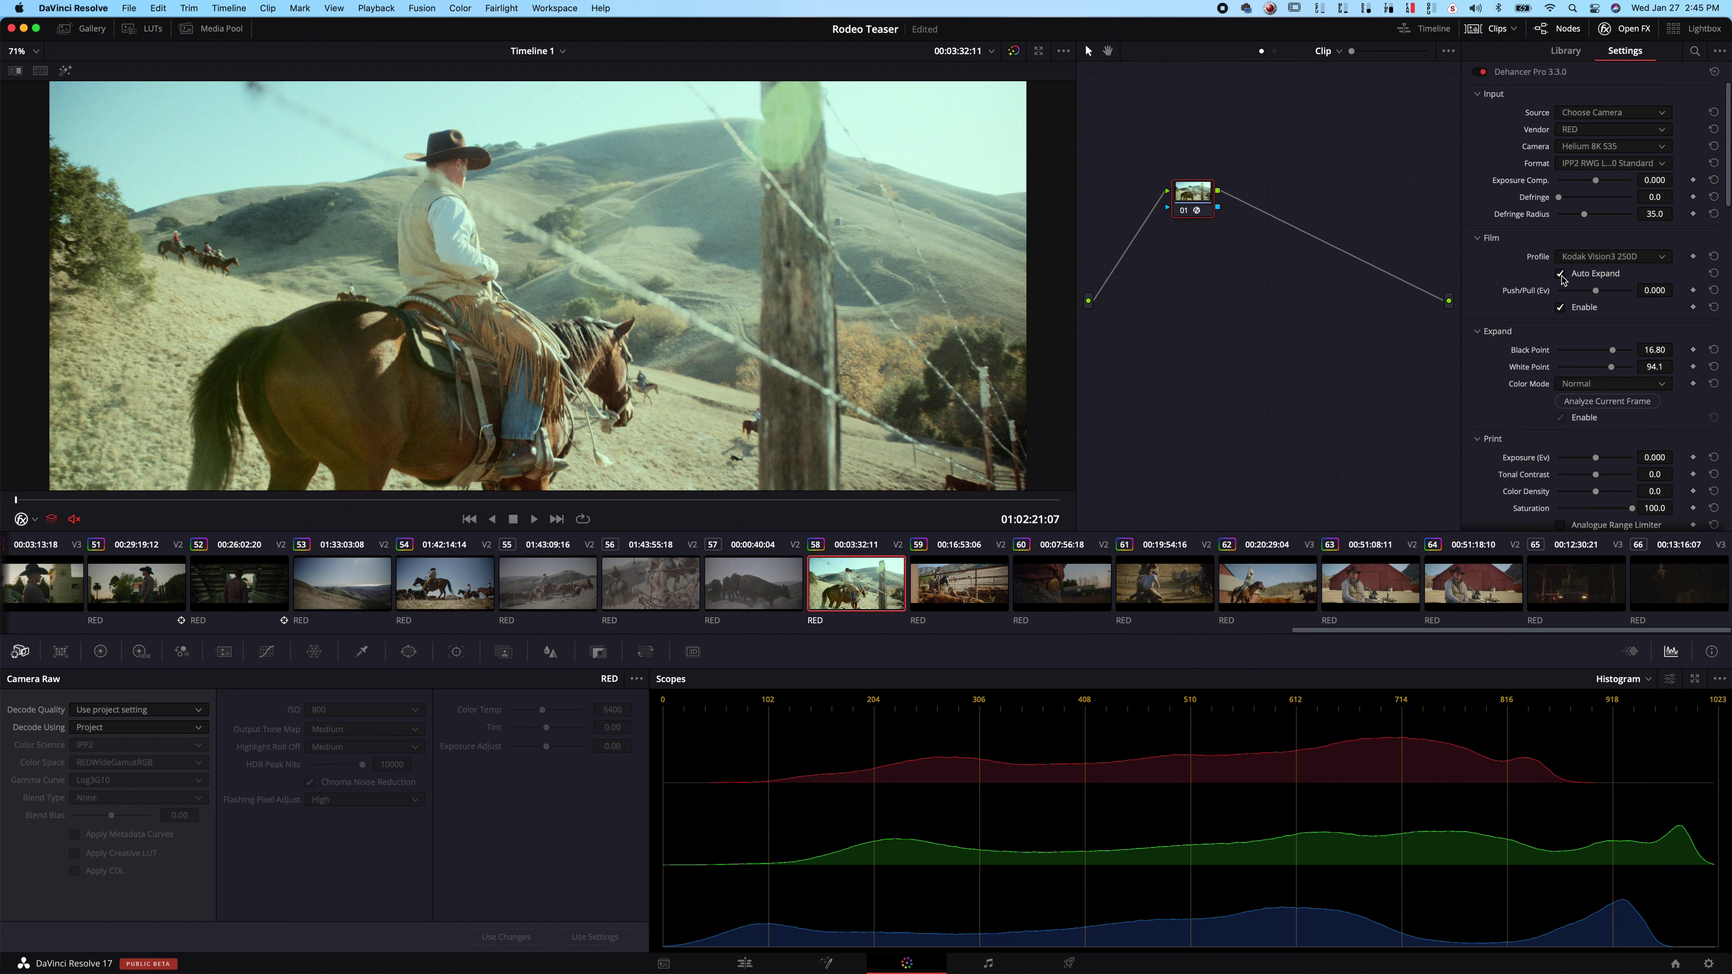
{"action": "left_click", "coordinate": [1589, 257]}
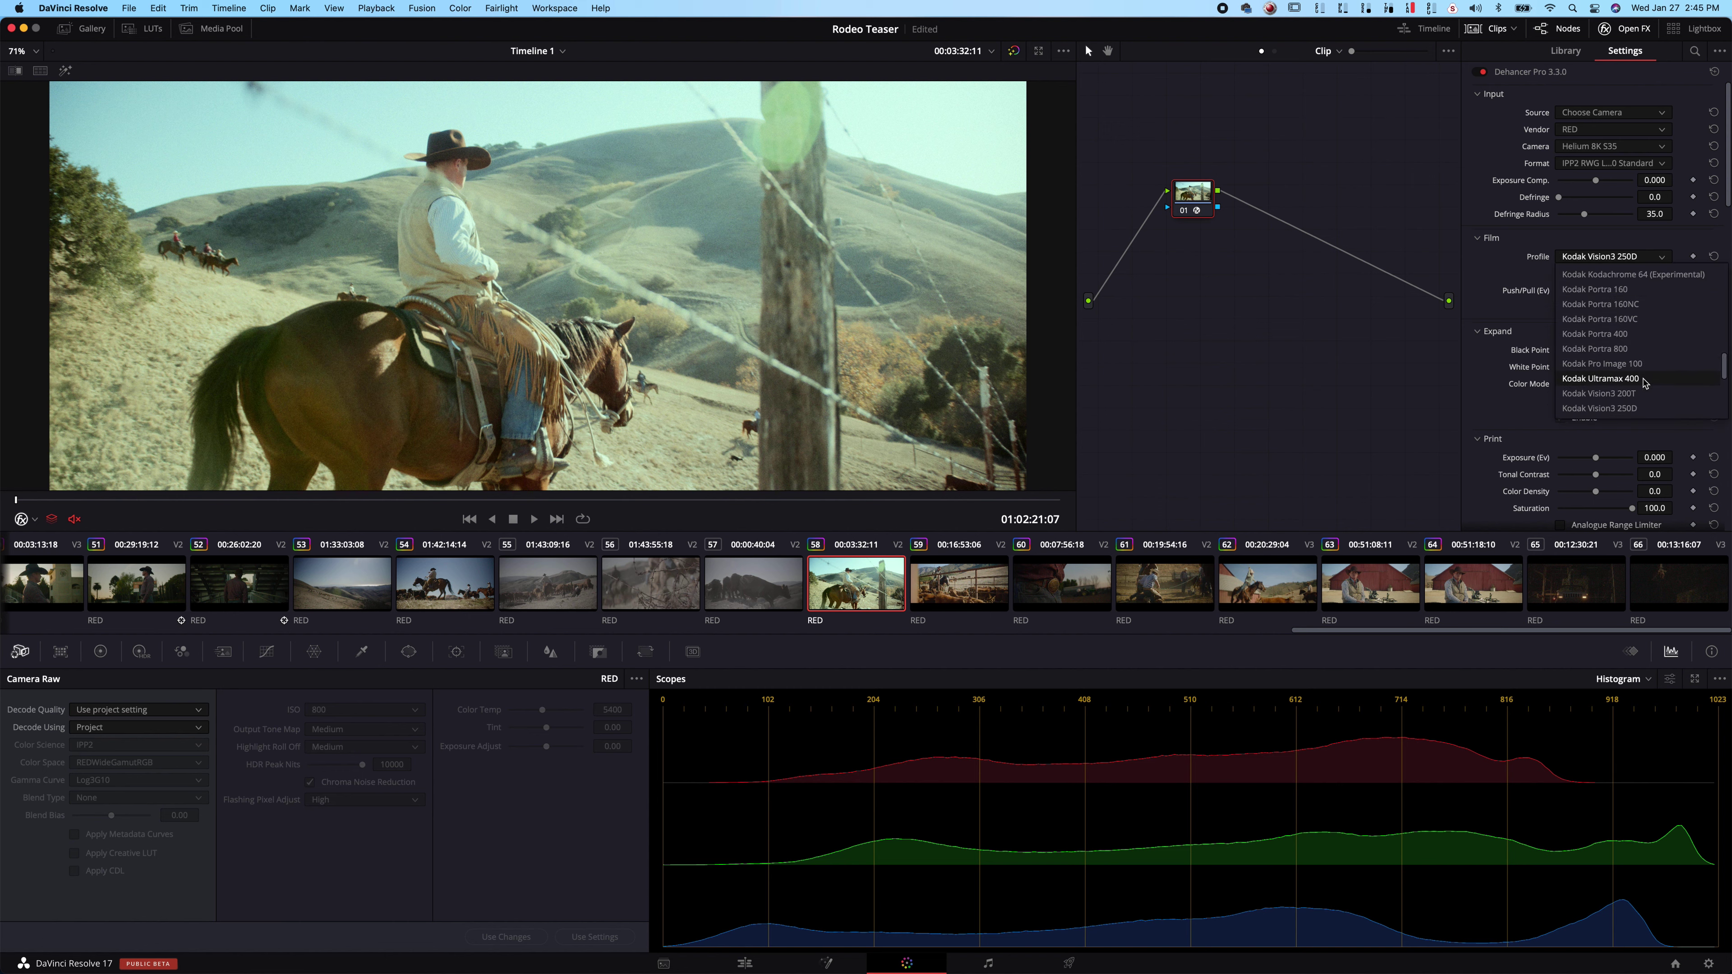
Step: Audition Kodak Vision3 50D and Portra 800, 400, 160VC, 160NC and 160 film profiles
{"action": "scroll", "coordinate": [1636, 392], "scroll_direction": "down", "scroll_amount": 2}
{"action": "left_click", "coordinate": [1627, 408]}
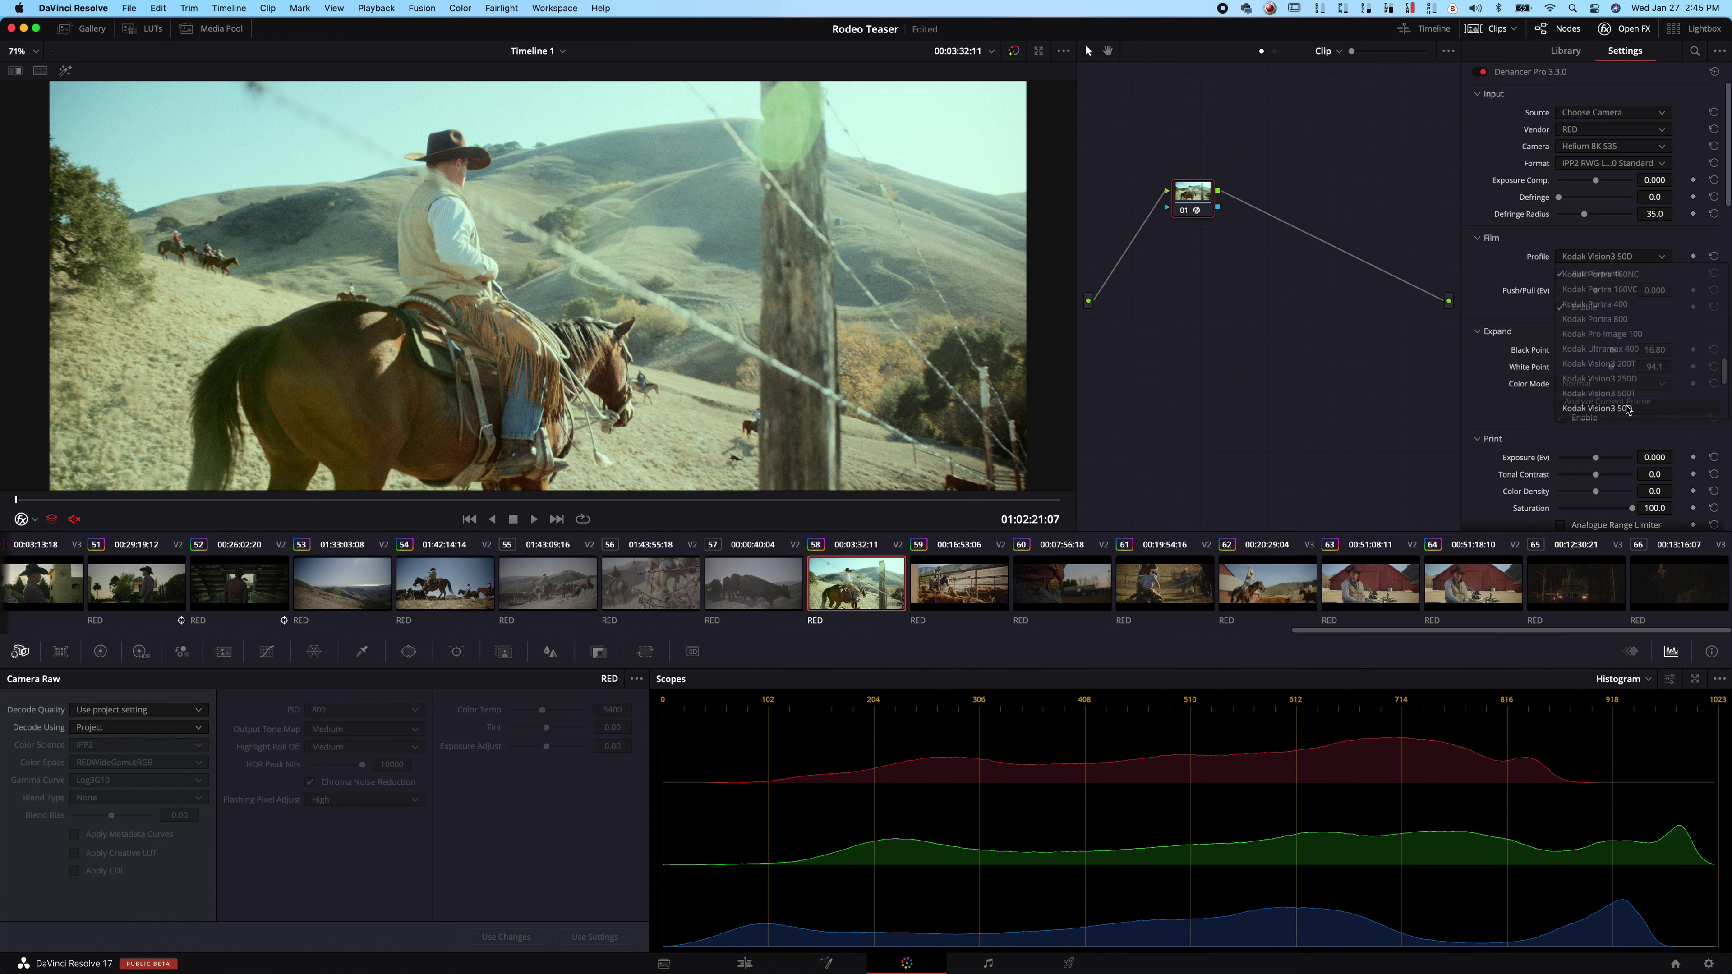
{"action": "left_click", "coordinate": [1634, 258]}
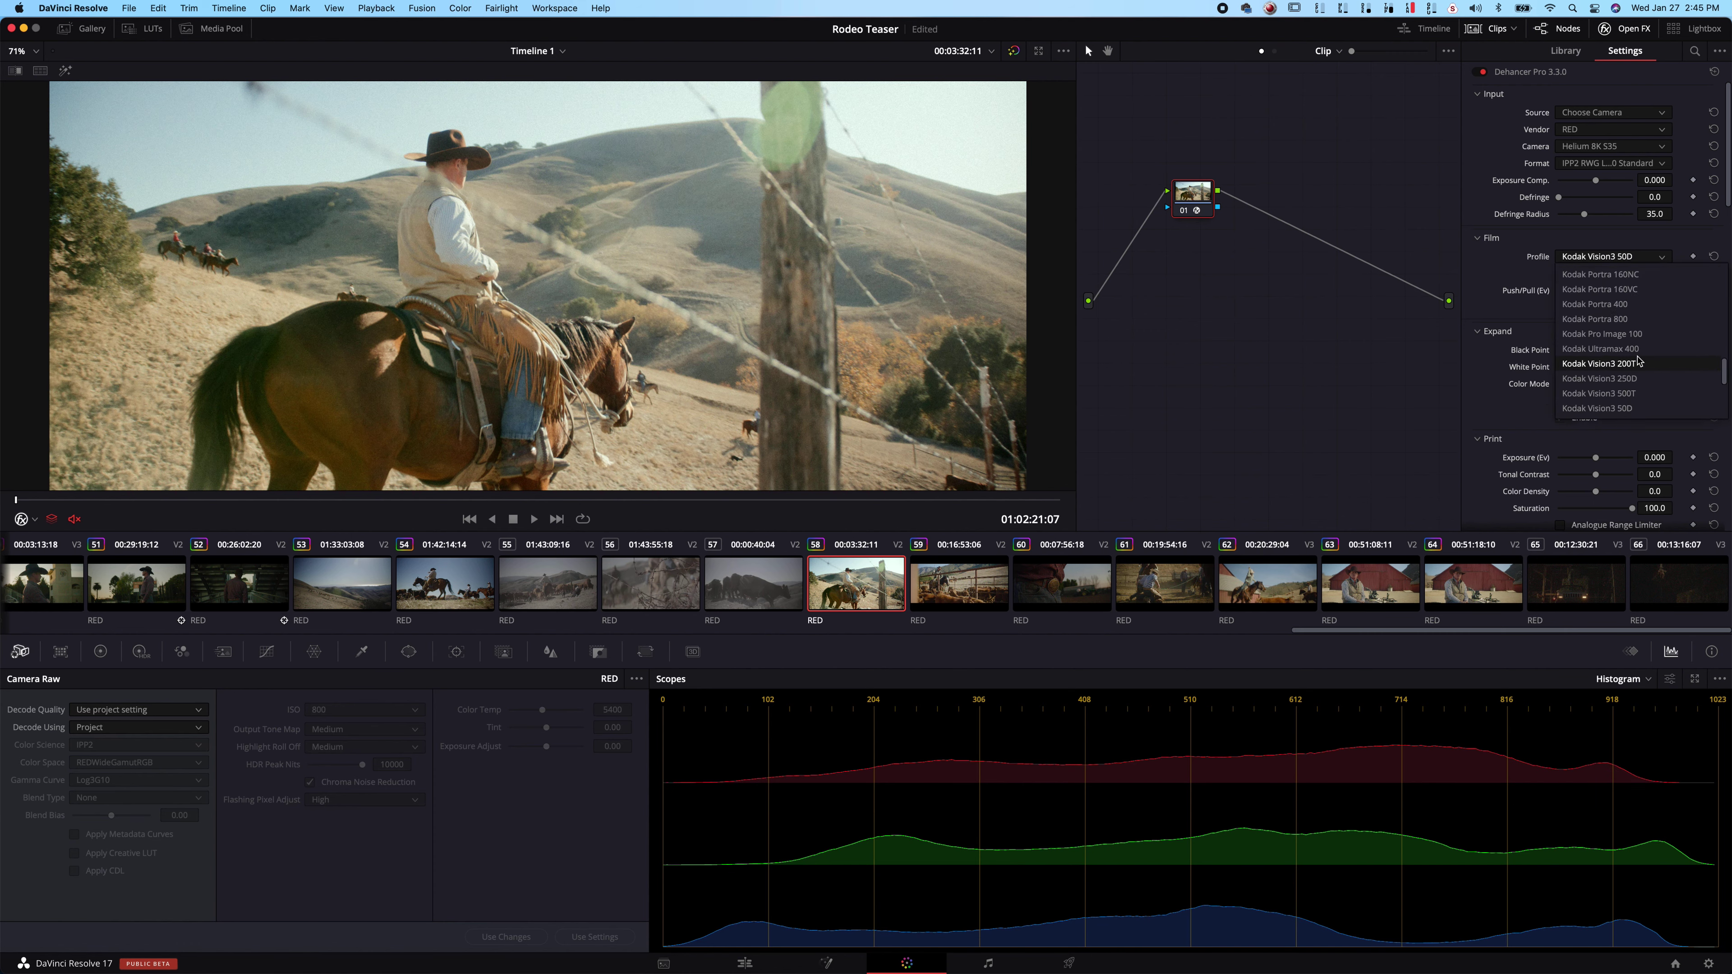
{"action": "scroll", "coordinate": [1639, 361], "scroll_direction": "down", "scroll_amount": 8}
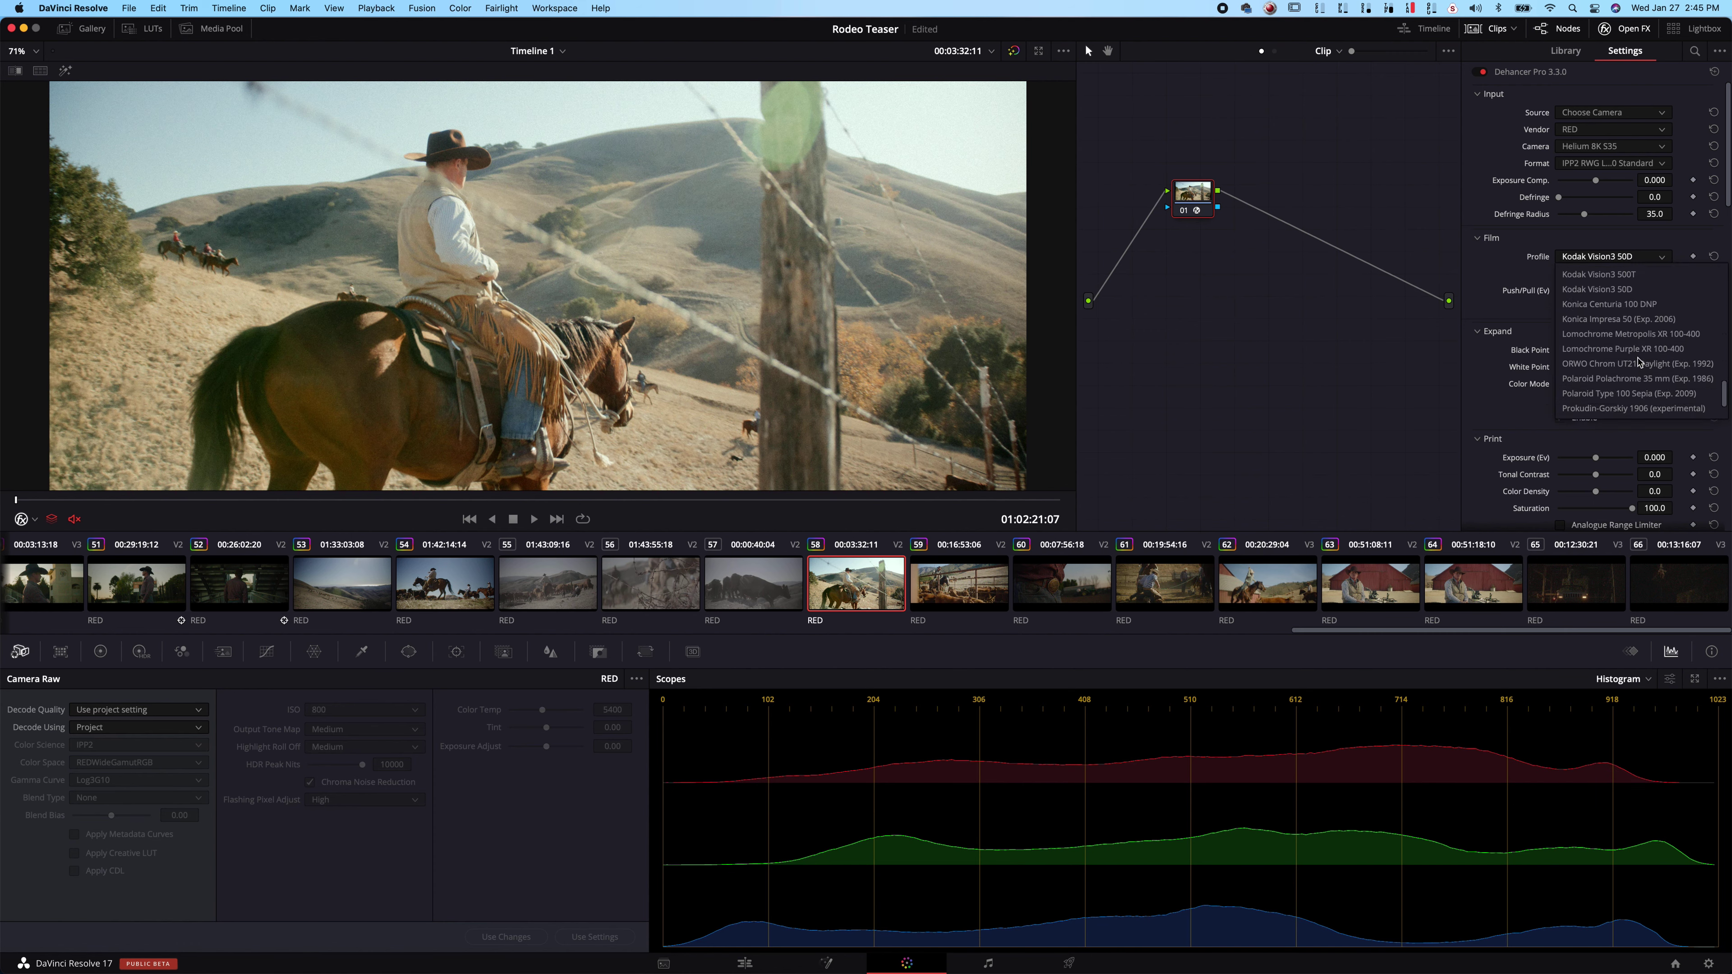
{"action": "scroll", "coordinate": [1638, 362], "scroll_direction": "up", "scroll_amount": 9}
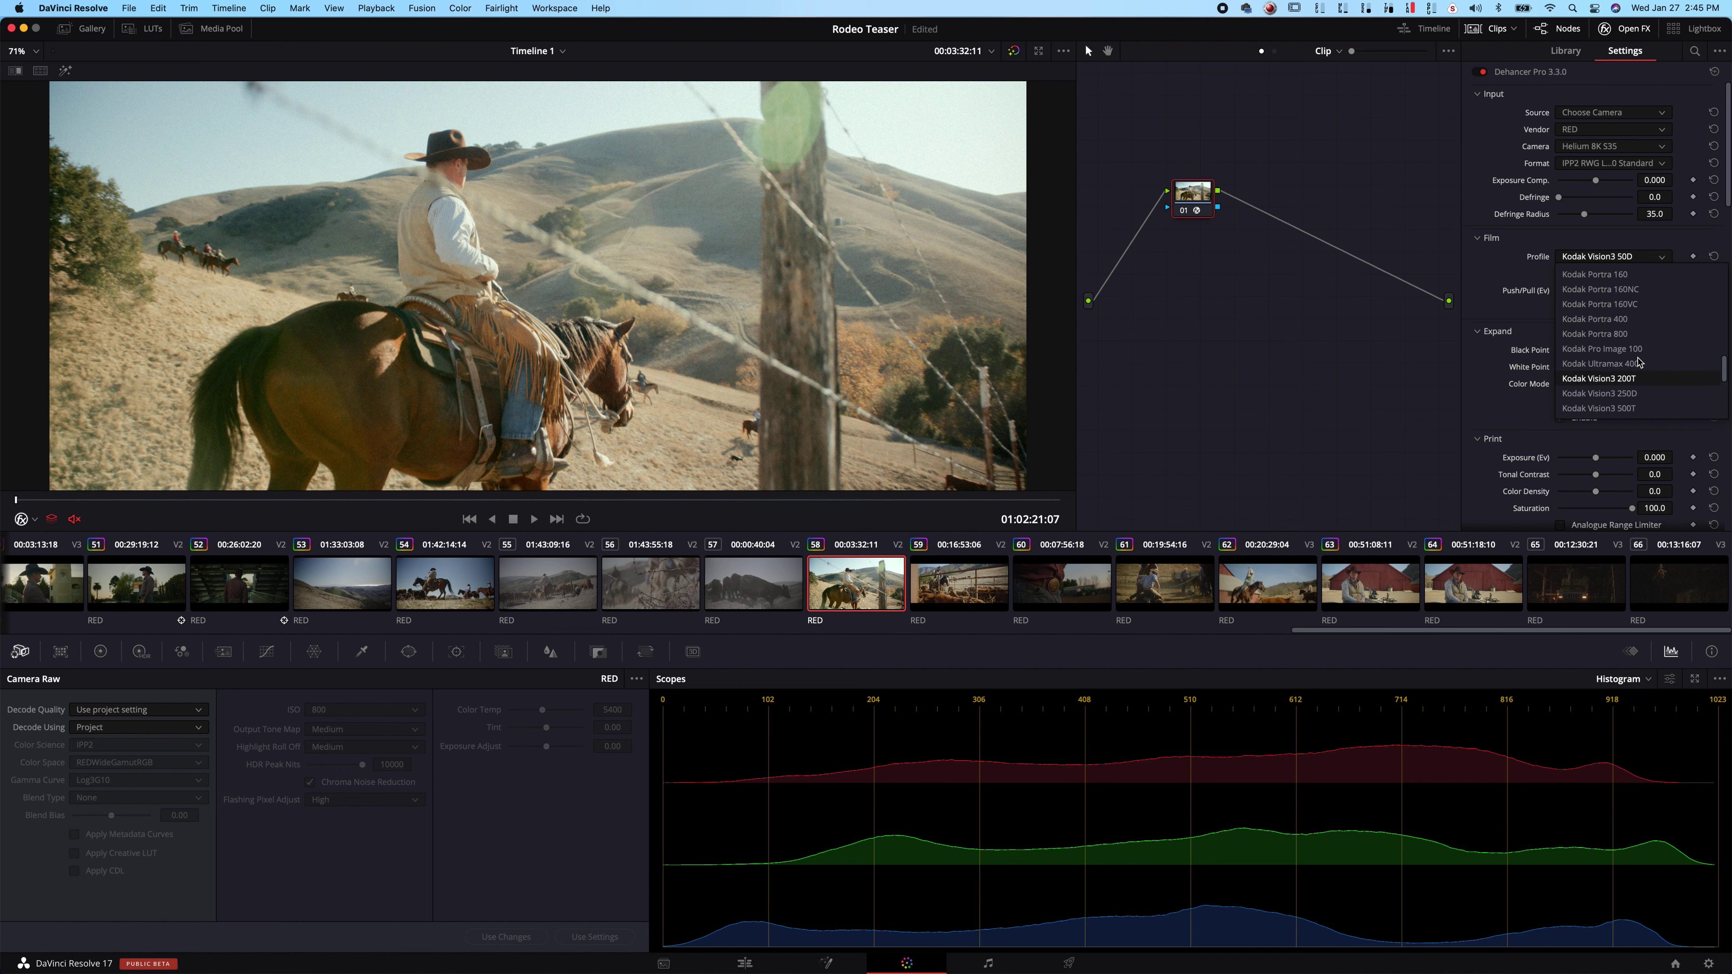
{"action": "left_click", "coordinate": [1636, 335]}
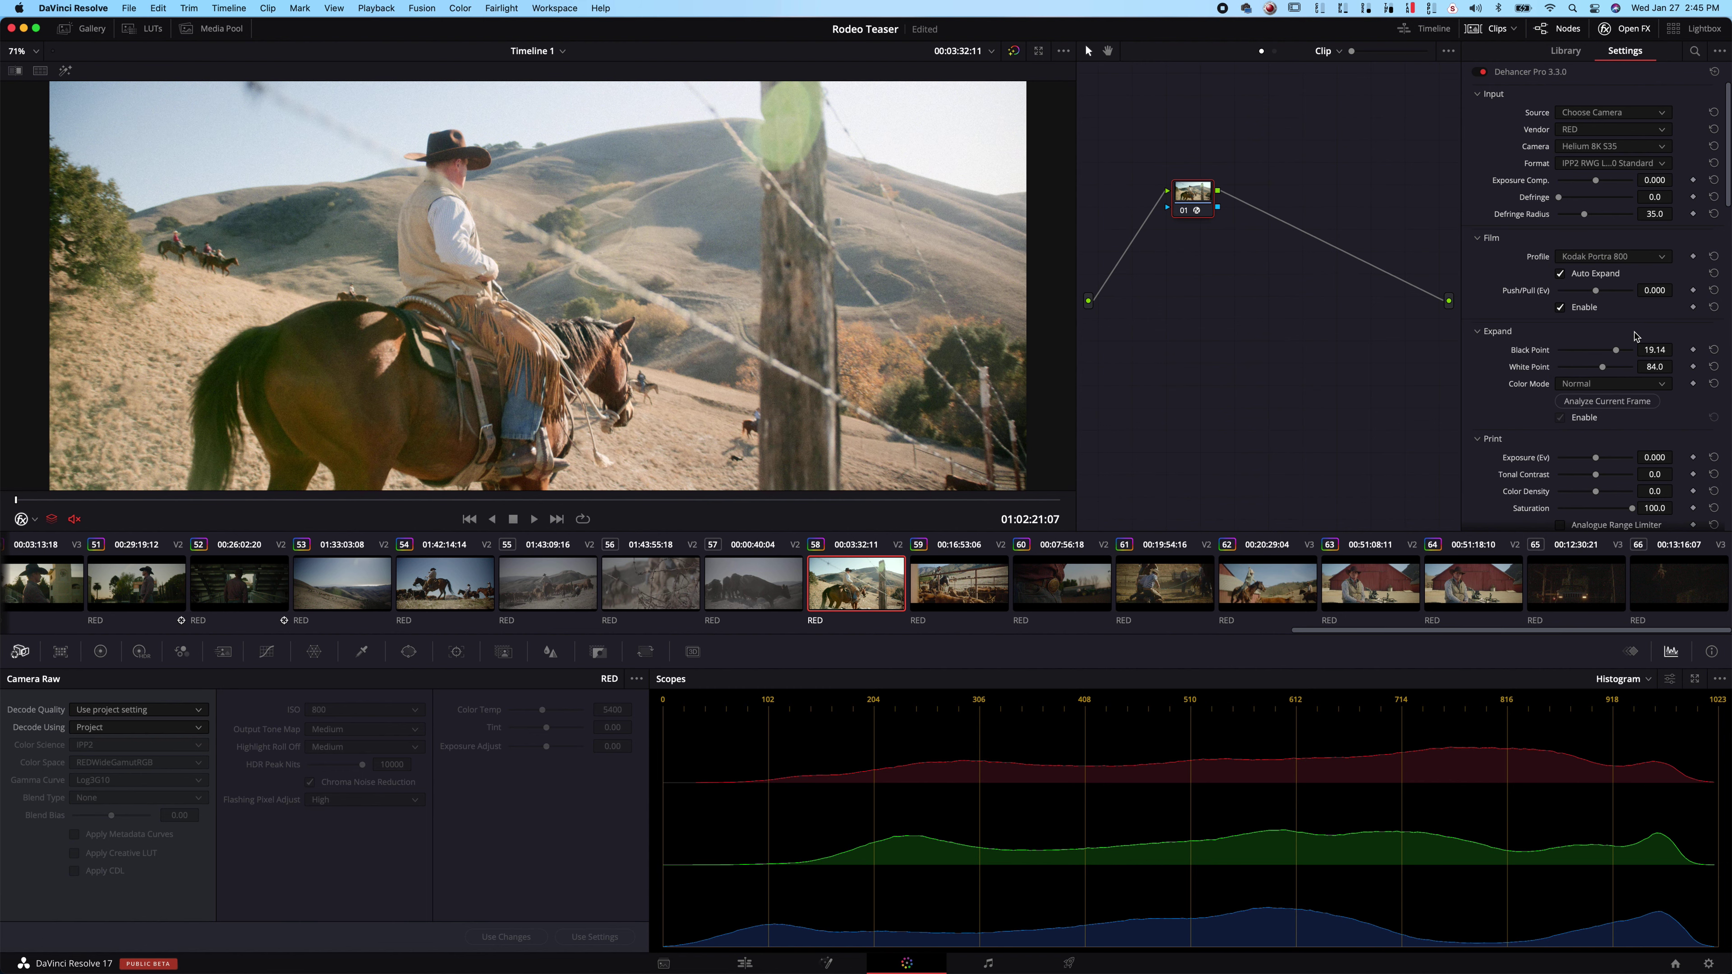
{"action": "left_click", "coordinate": [1614, 261]}
{"action": "left_click", "coordinate": [1622, 321]}
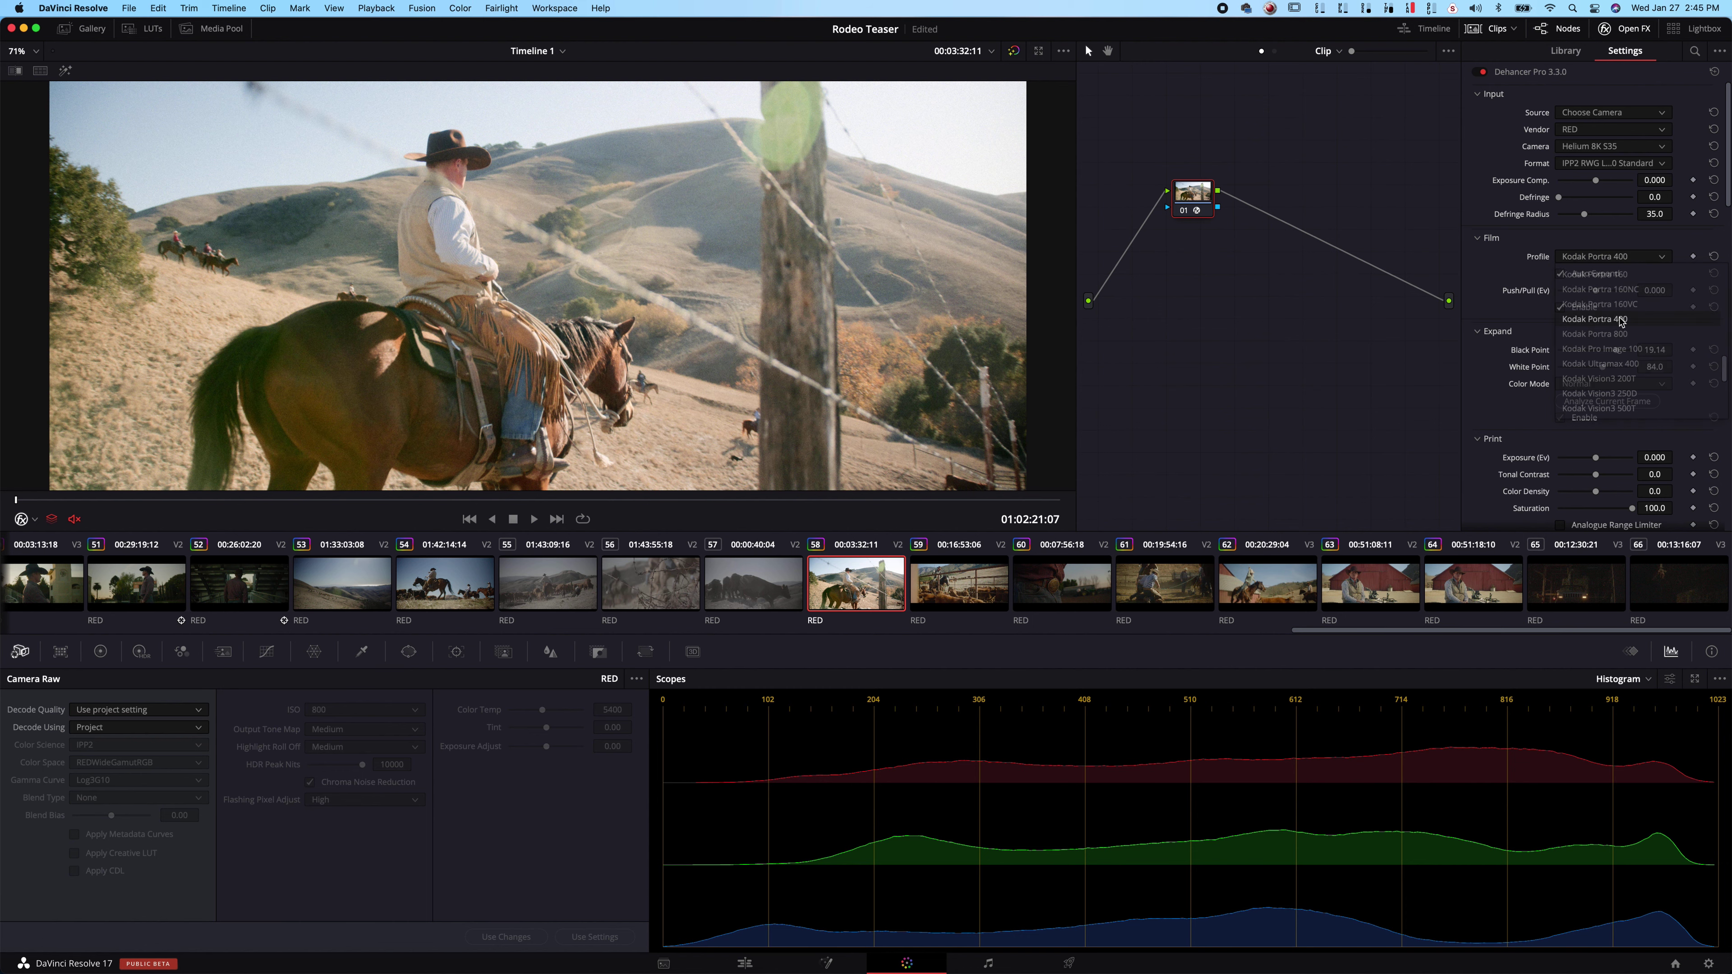
{"action": "left_click", "coordinate": [1609, 258]}
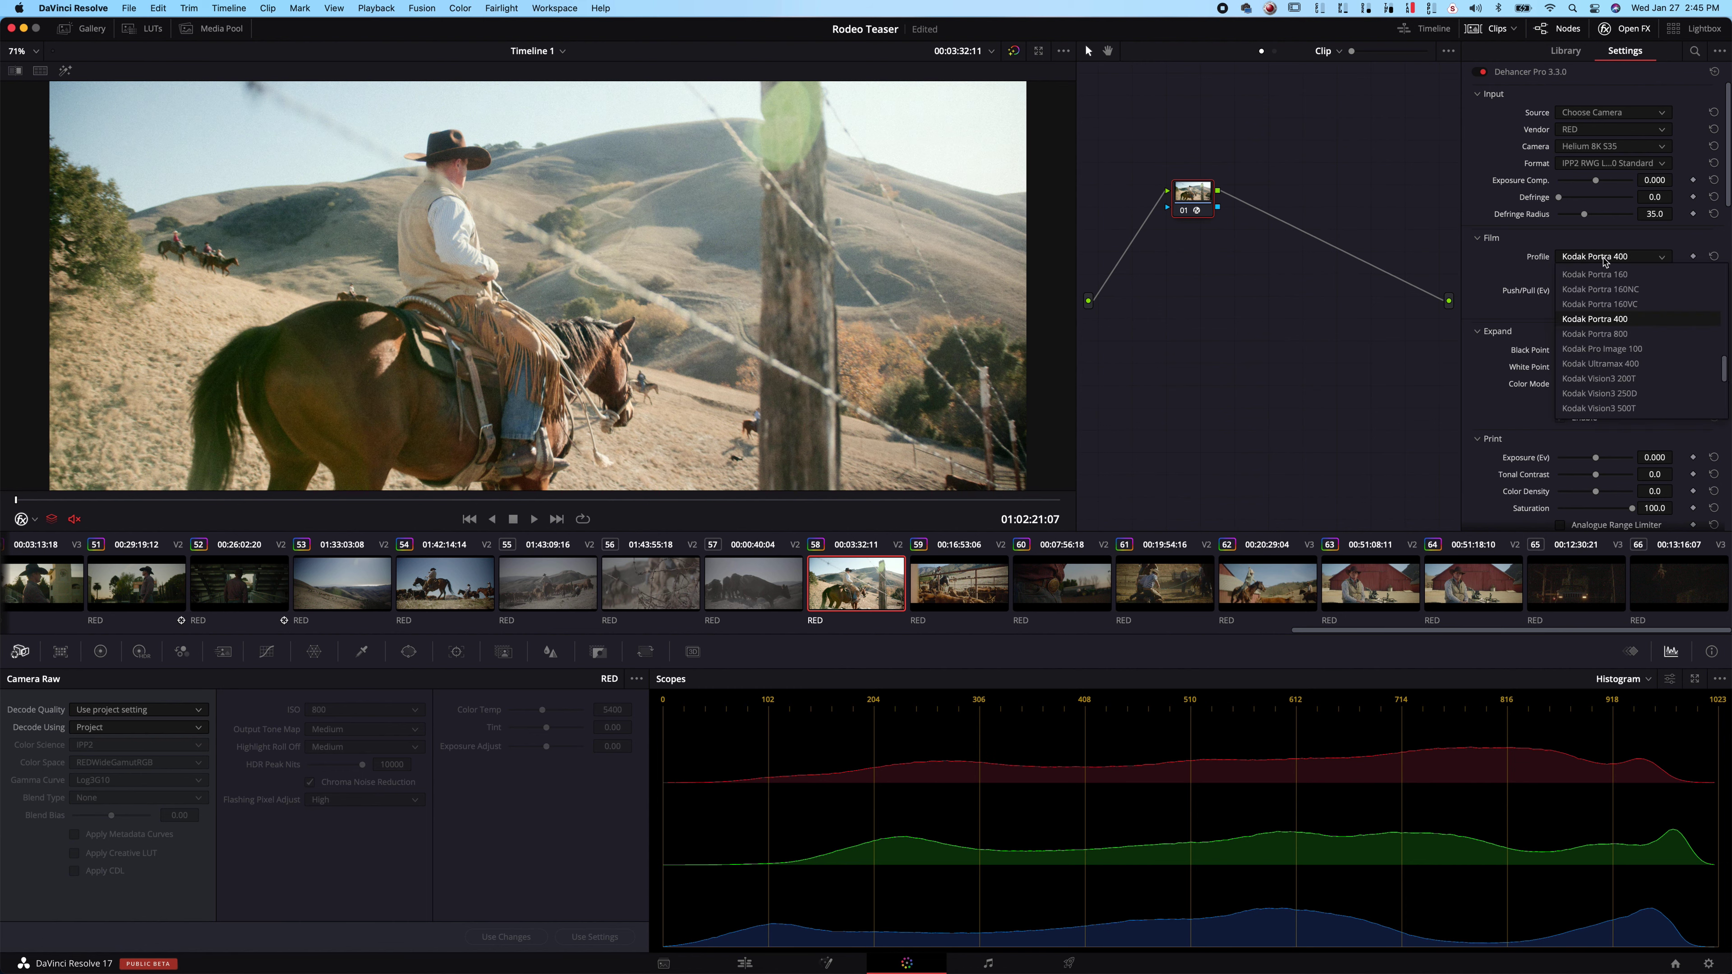
{"action": "left_click", "coordinate": [1620, 308]}
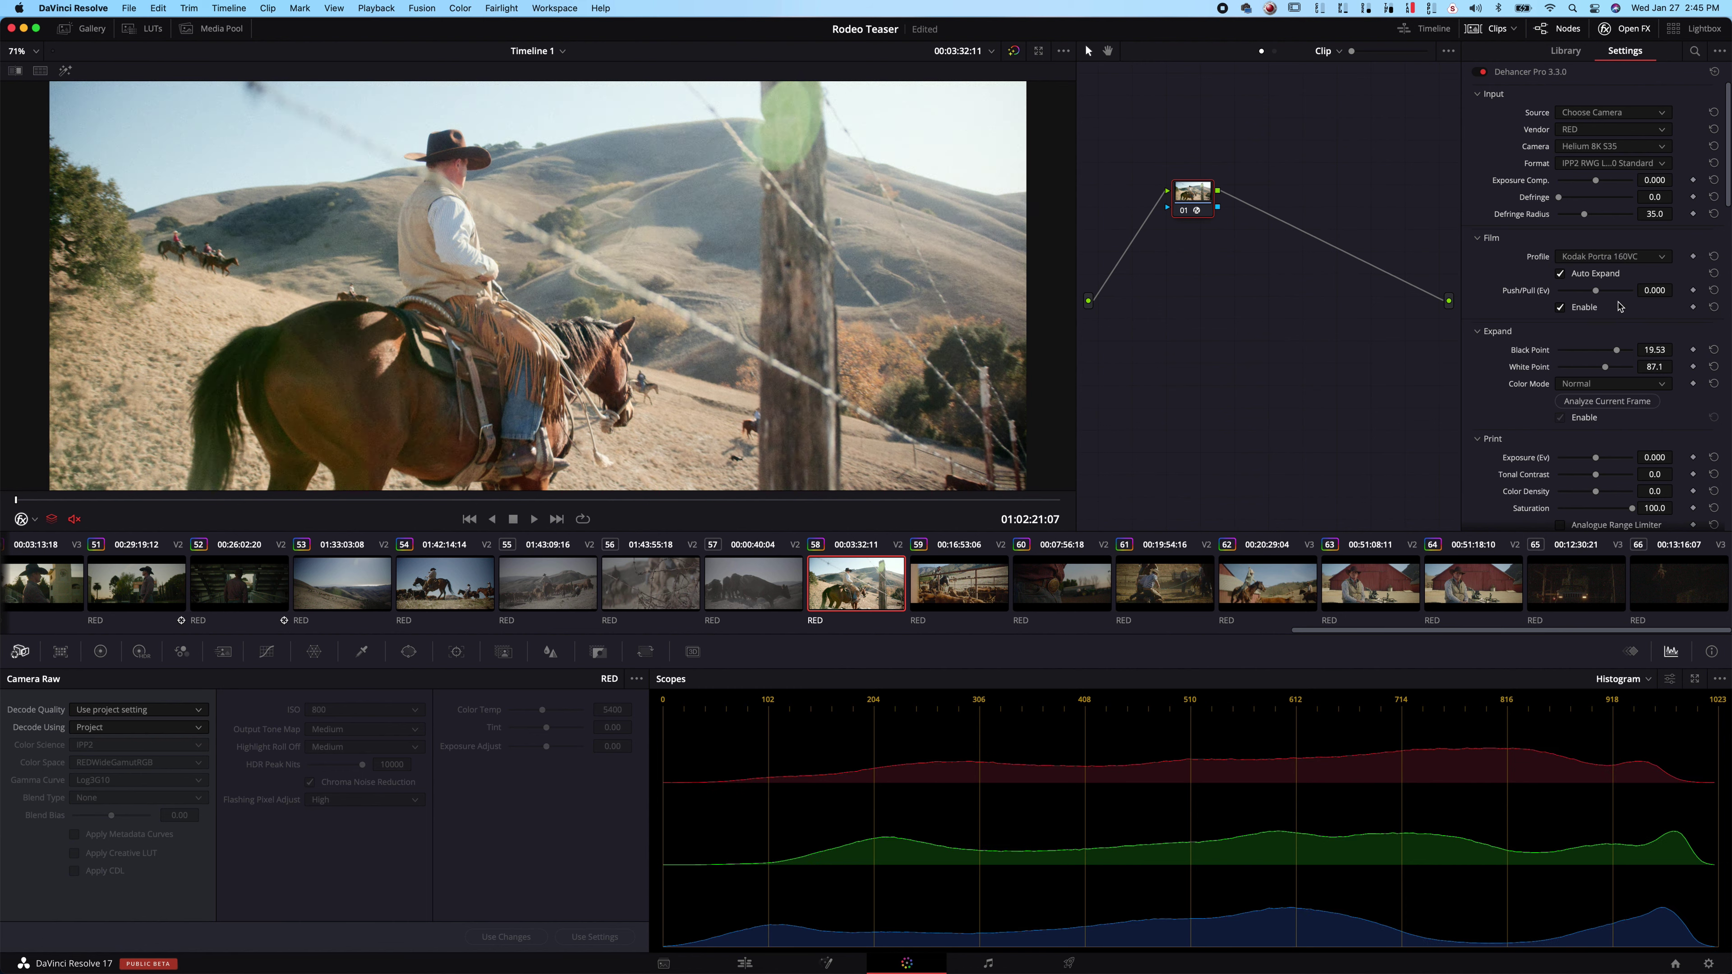
{"action": "left_click", "coordinate": [1612, 262]}
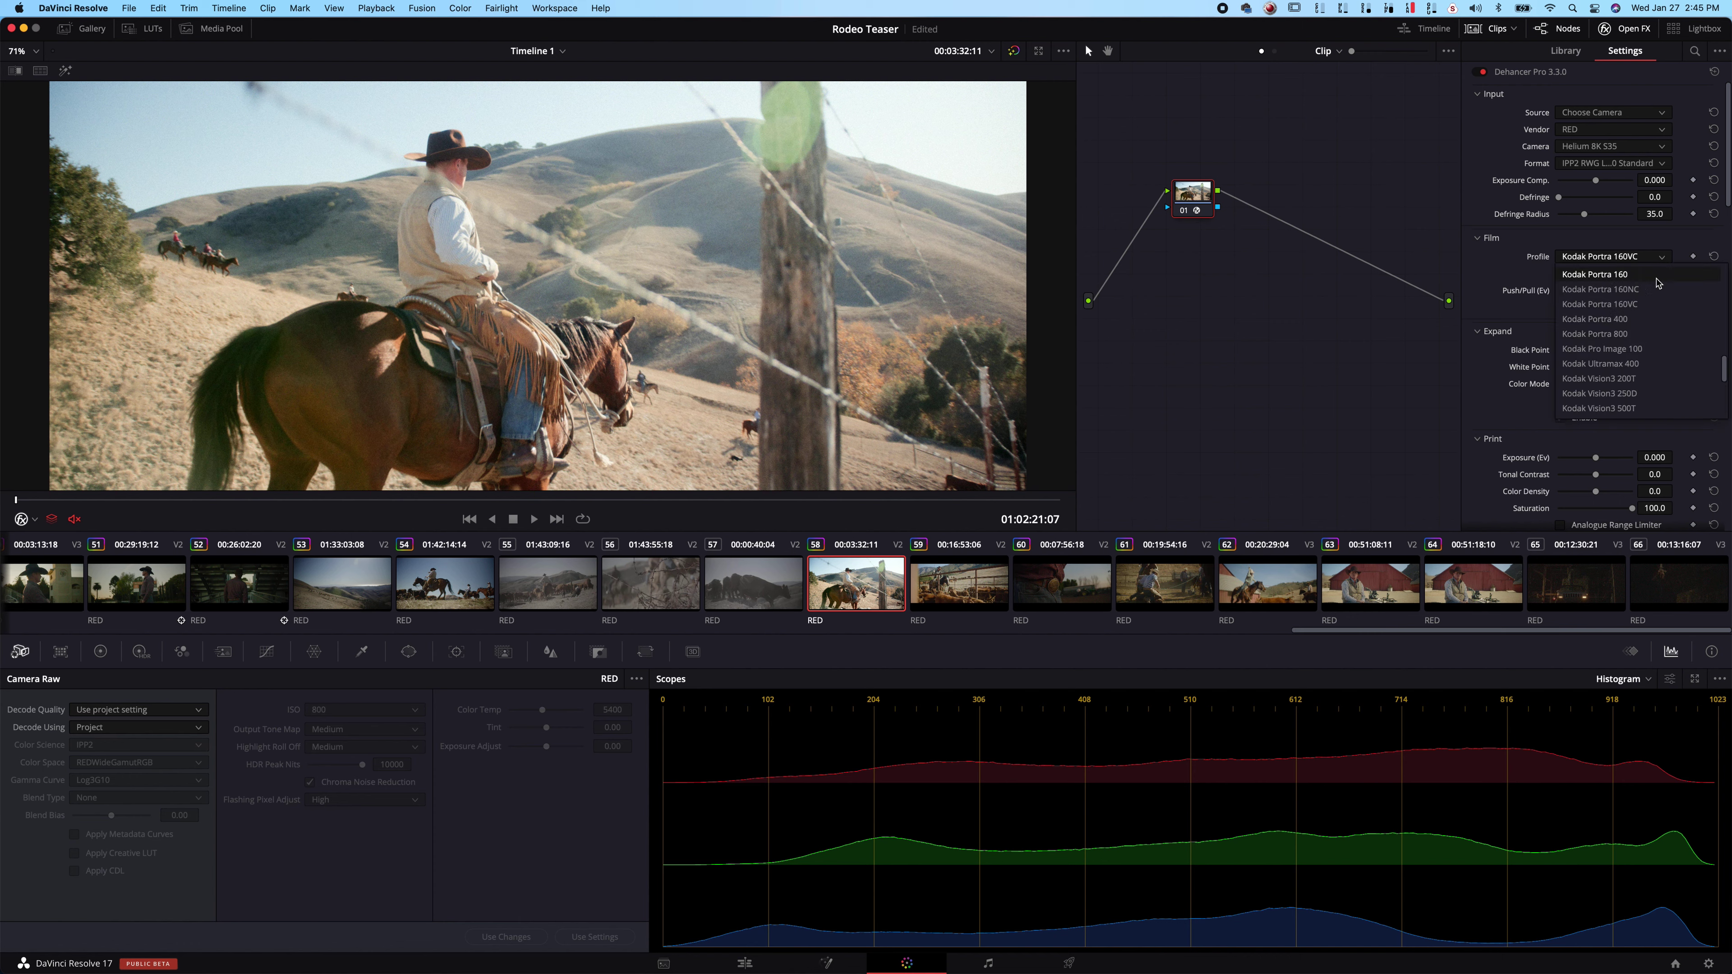
{"action": "left_click", "coordinate": [1658, 292]}
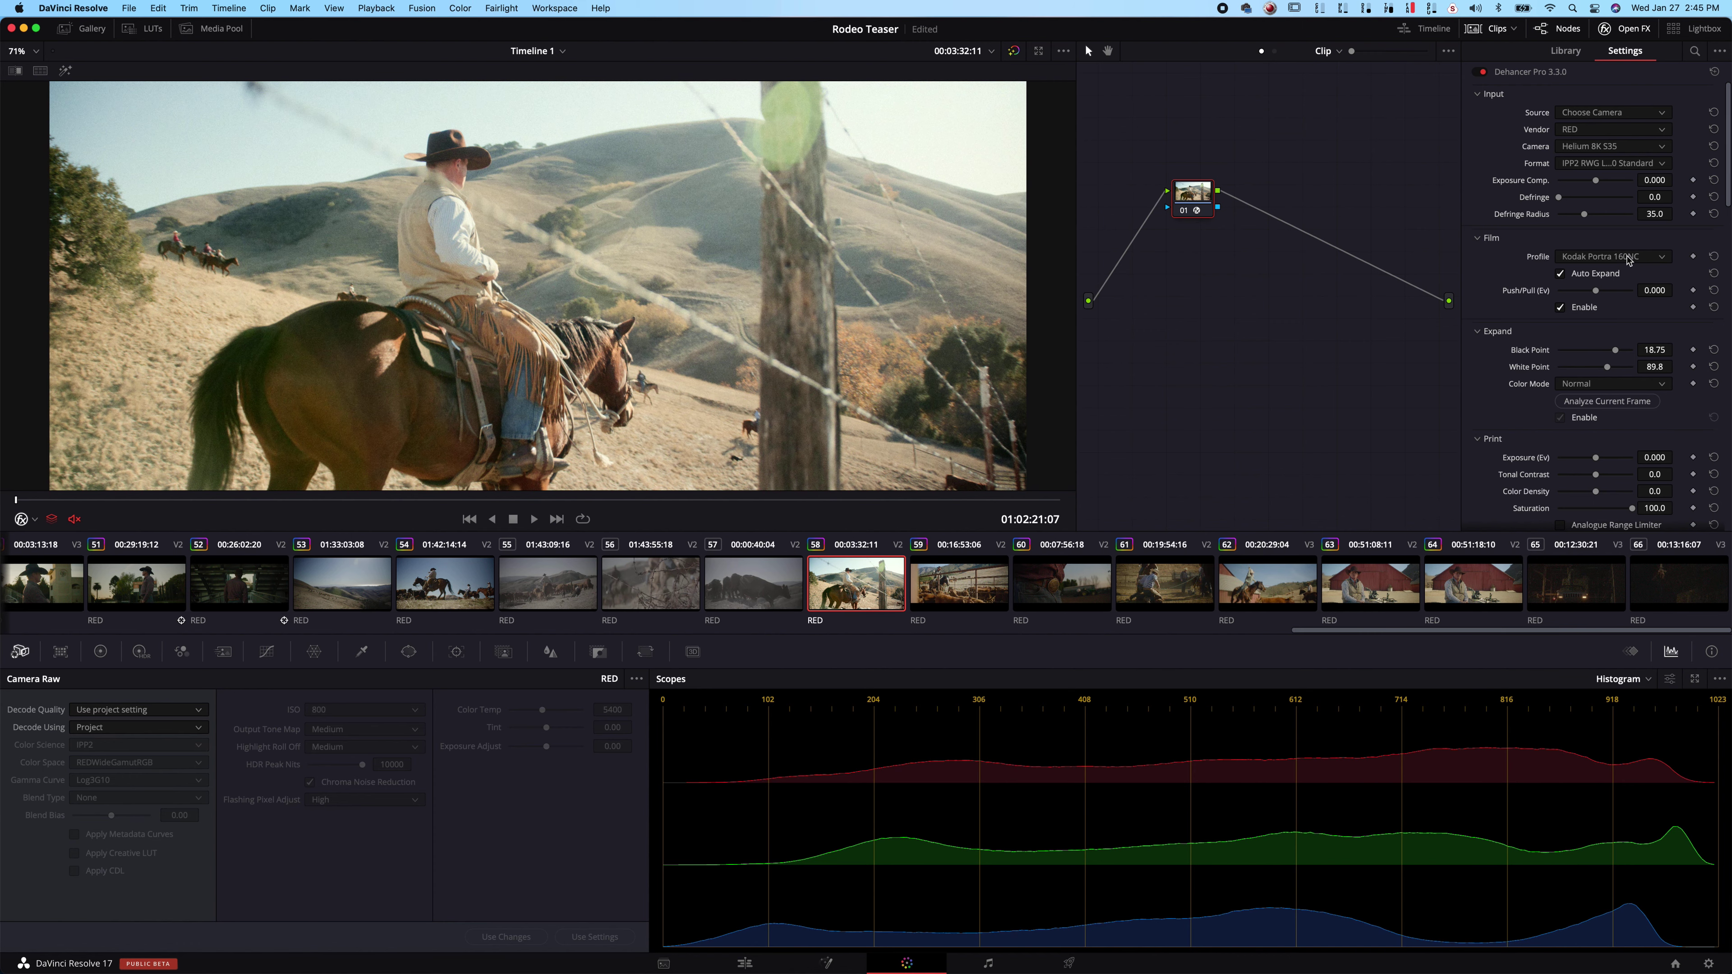
{"action": "left_click", "coordinate": [1628, 259]}
{"action": "left_click", "coordinate": [1635, 269]}
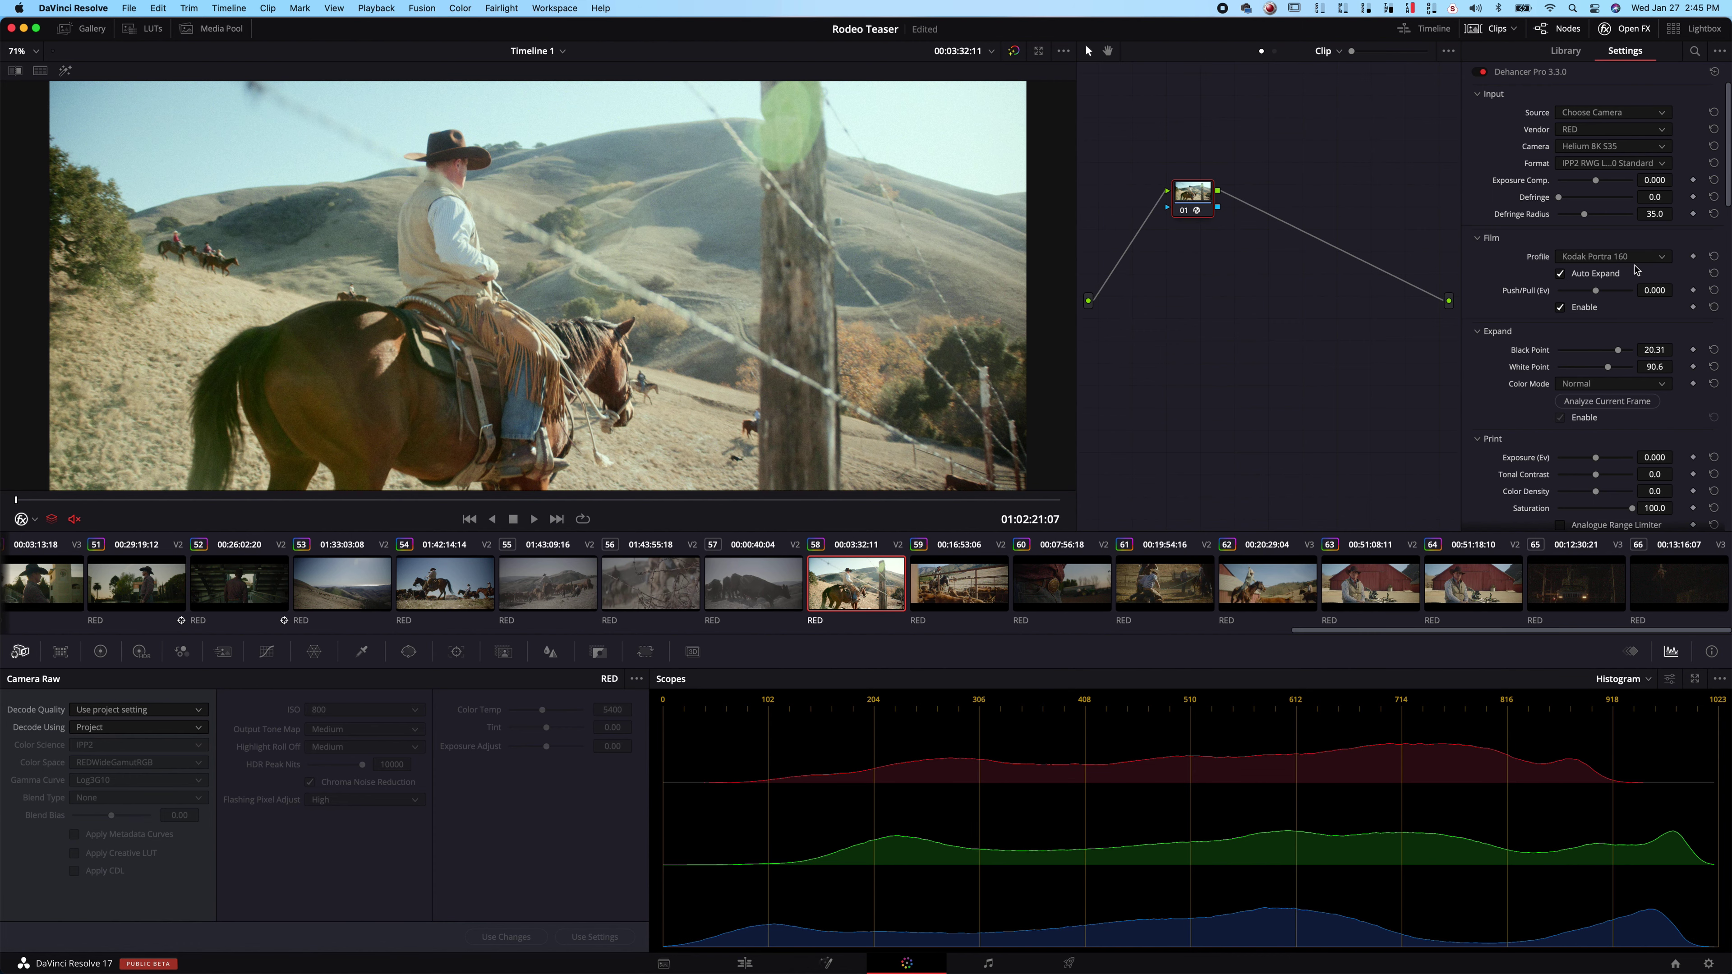
Step: Compare Portra 400, Vision3 250D and Vision3 50D, settling on Kodak Vision3 250D
{"action": "scroll", "coordinate": [1611, 259], "scroll_direction": "down", "scroll_amount": 3}
{"action": "left_click", "coordinate": [1608, 258]}
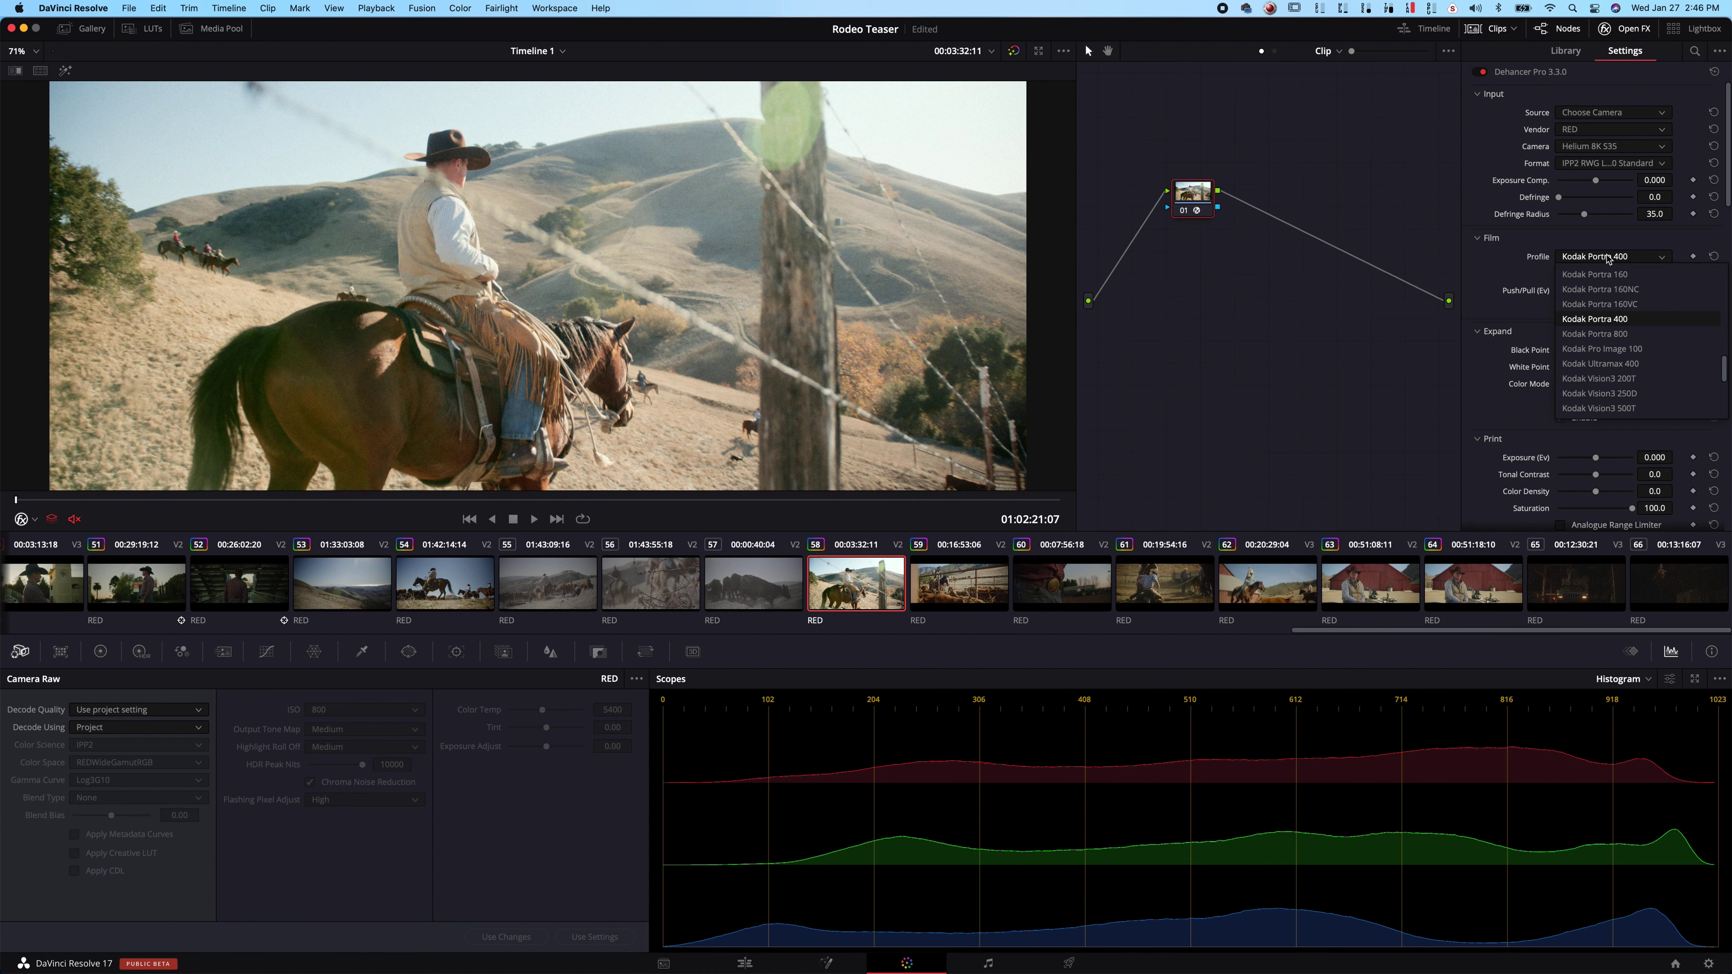
{"action": "left_click", "coordinate": [1626, 392]}
{"action": "left_click", "coordinate": [1607, 258]}
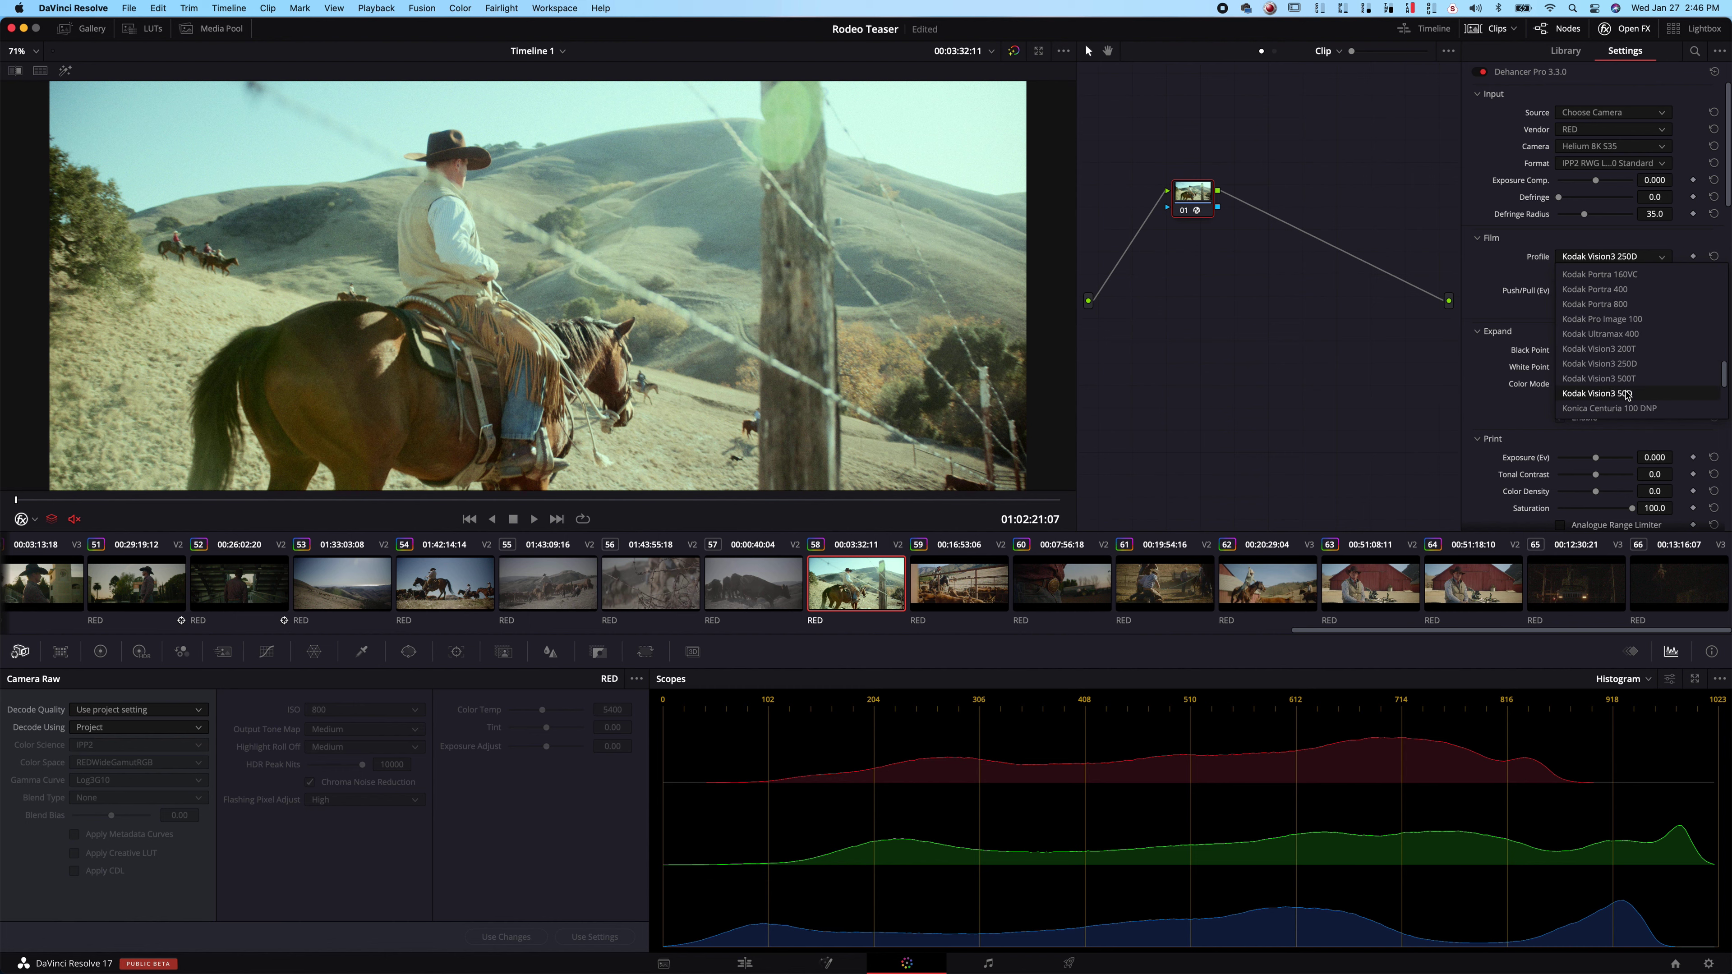
{"action": "left_click", "coordinate": [1628, 394]}
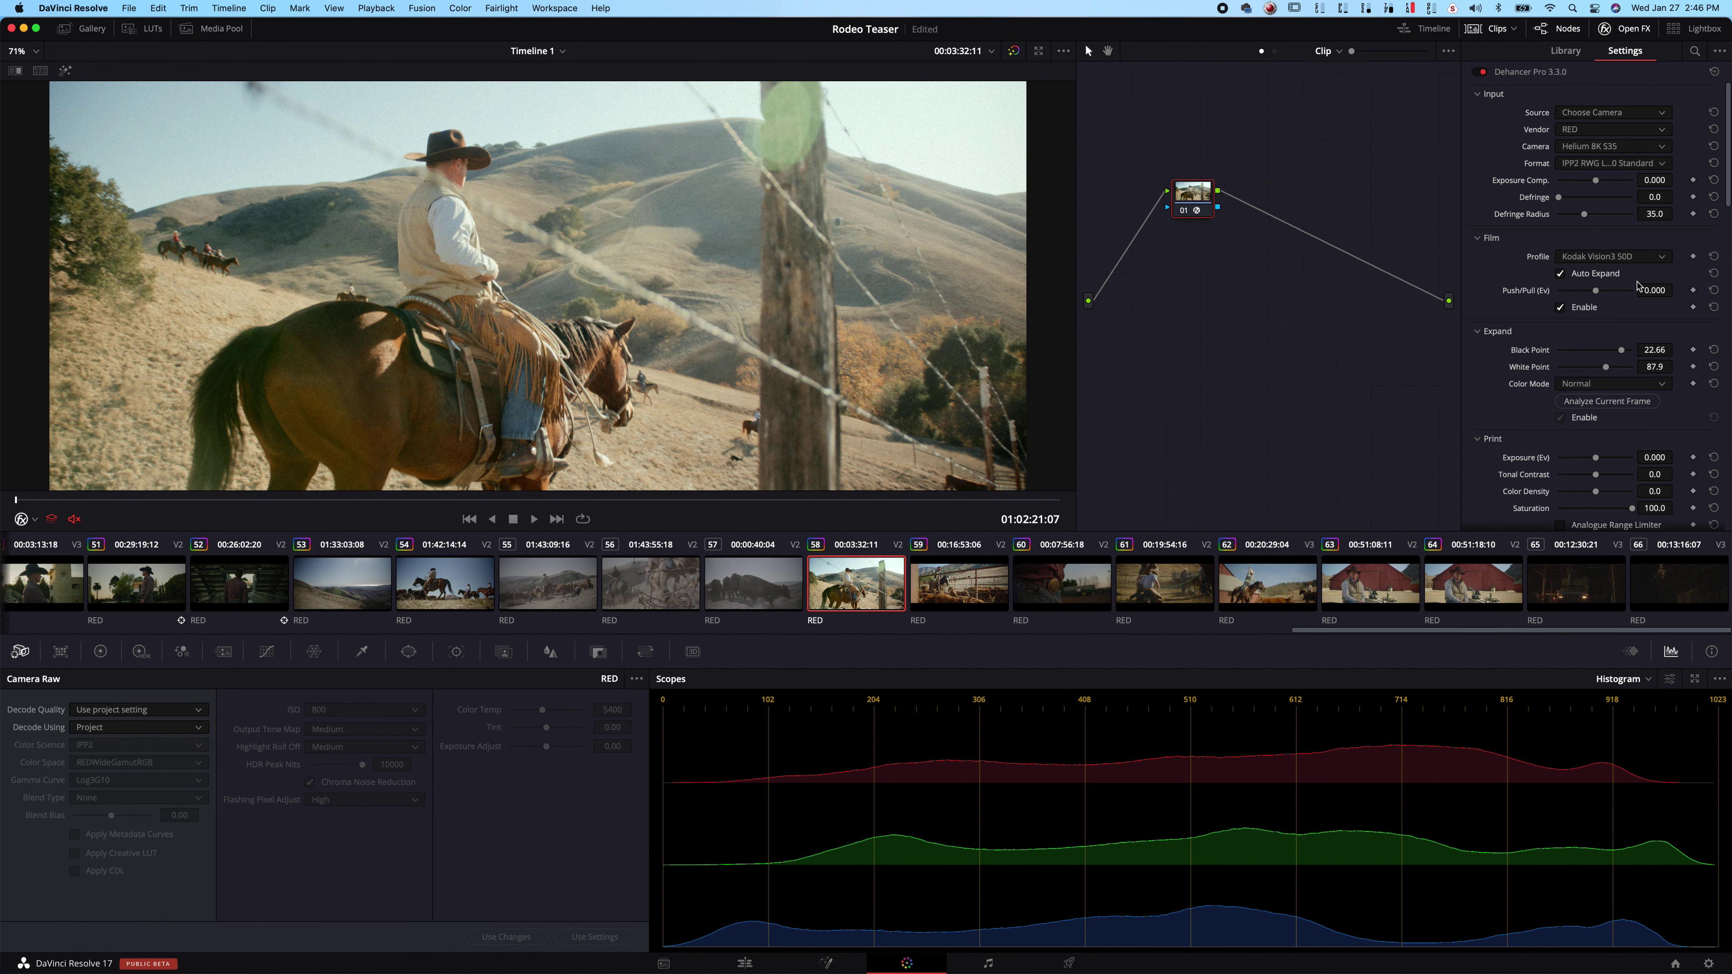
{"action": "left_click", "coordinate": [1624, 264]}
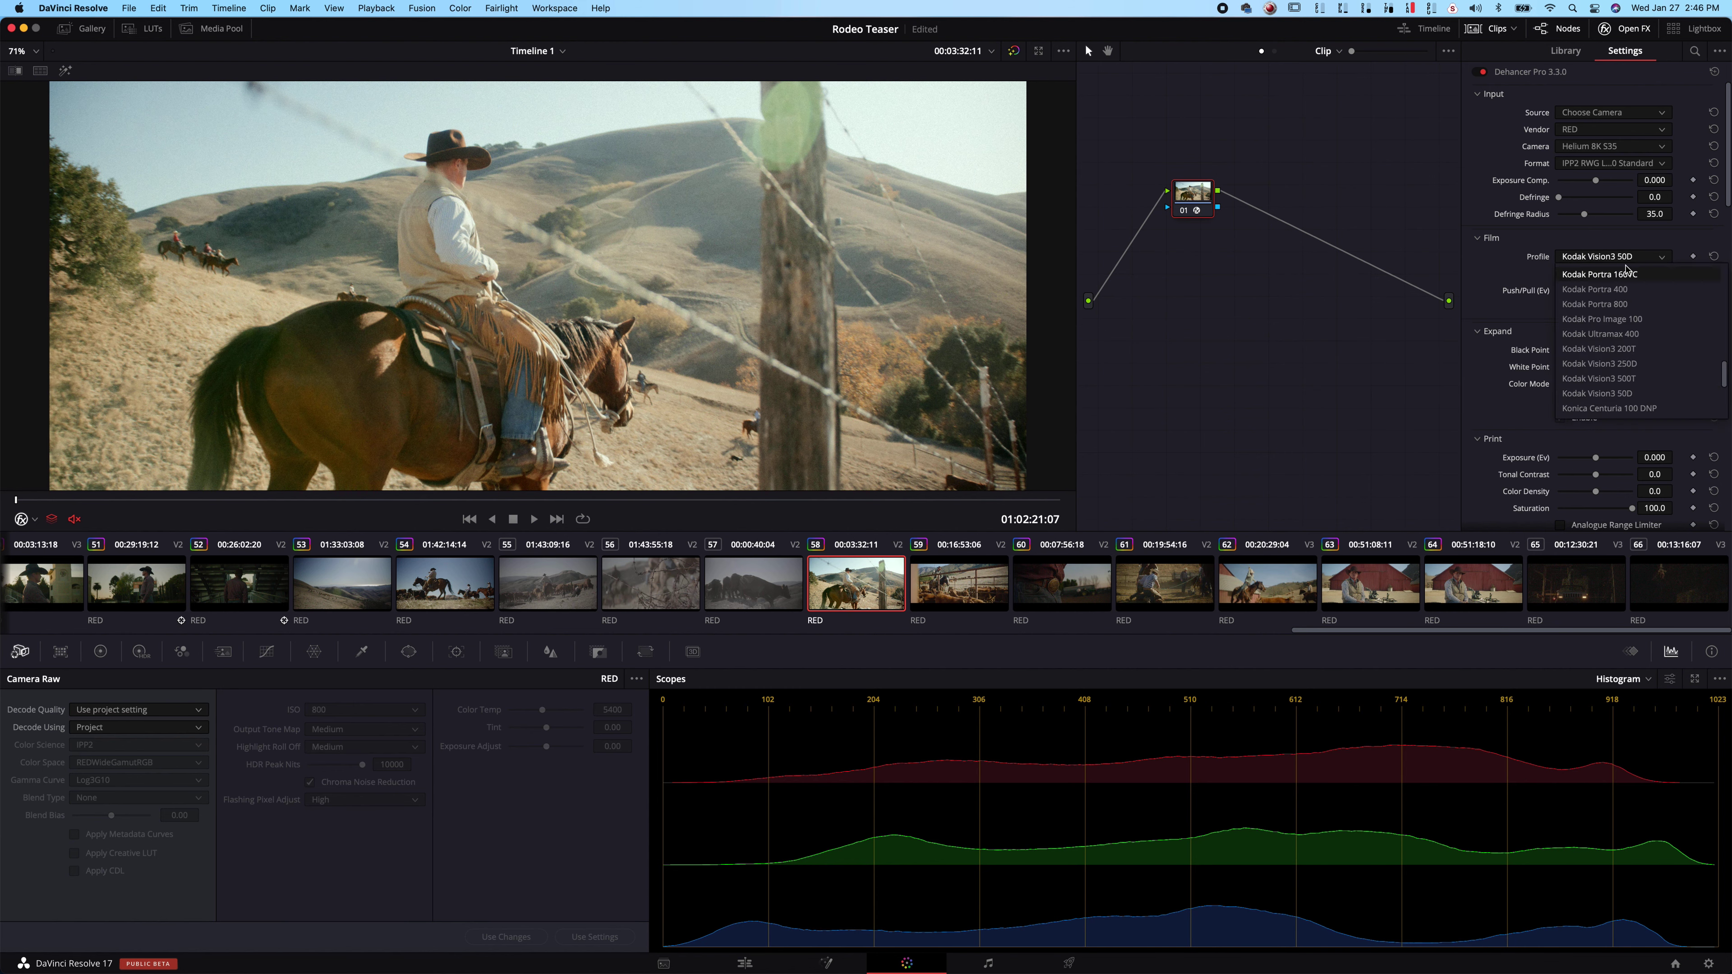
{"action": "left_click", "coordinate": [1658, 364]}
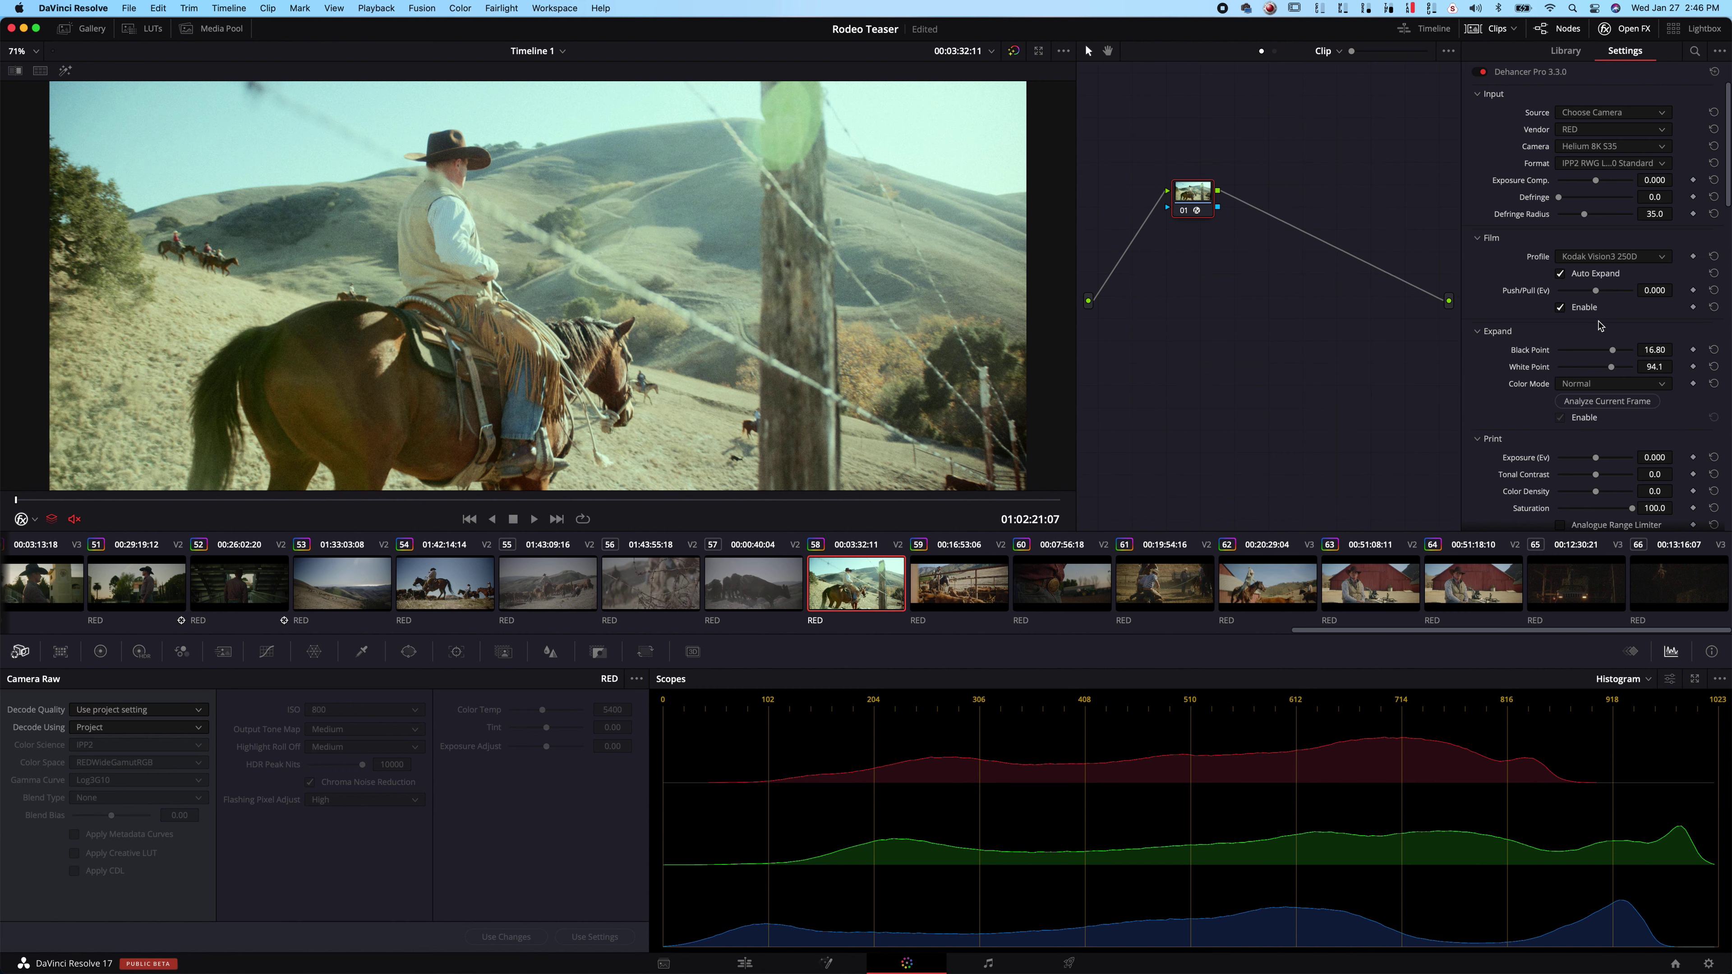
Step: Try Push/Pull at -2 and about -1.2, then reset it to 0.000
{"action": "left_click_drag", "start_coordinate": [1598, 296], "coordinate": [1682, 288]}
{"action": "double_click", "coordinate": [1524, 293]}
{"action": "mouse_move", "coordinate": [1596, 294]}
{"action": "left_mouse_down"}
{"action": "mouse_move", "coordinate": [1611, 294]}
{"action": "mouse_move", "coordinate": [1573, 293]}
{"action": "left_mouse_up"}
{"action": "double_click", "coordinate": [1572, 293]}
{"action": "scroll", "coordinate": [1548, 314], "scroll_direction": "down", "scroll_amount": 2}
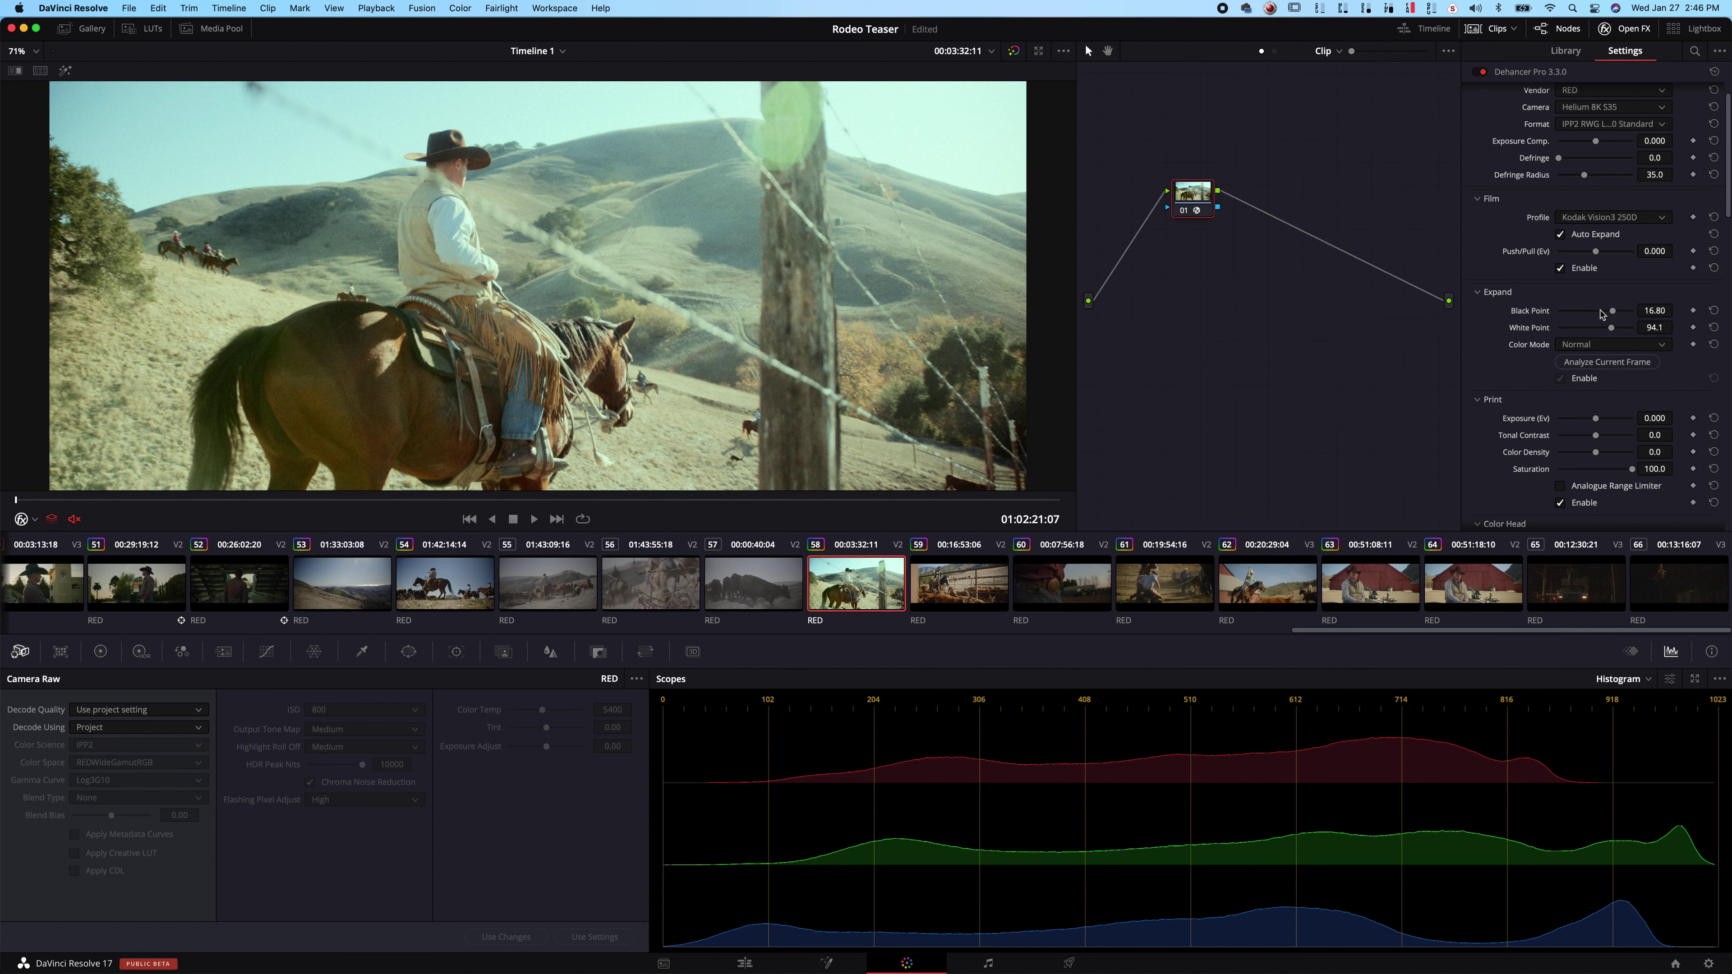
{"action": "scroll", "coordinate": [1589, 321], "scroll_direction": "up", "scroll_amount": 2}
Step: Adjust the Expand black and white points manually, then analyze the current frame to set them
{"action": "left_click", "coordinate": [1563, 274]}
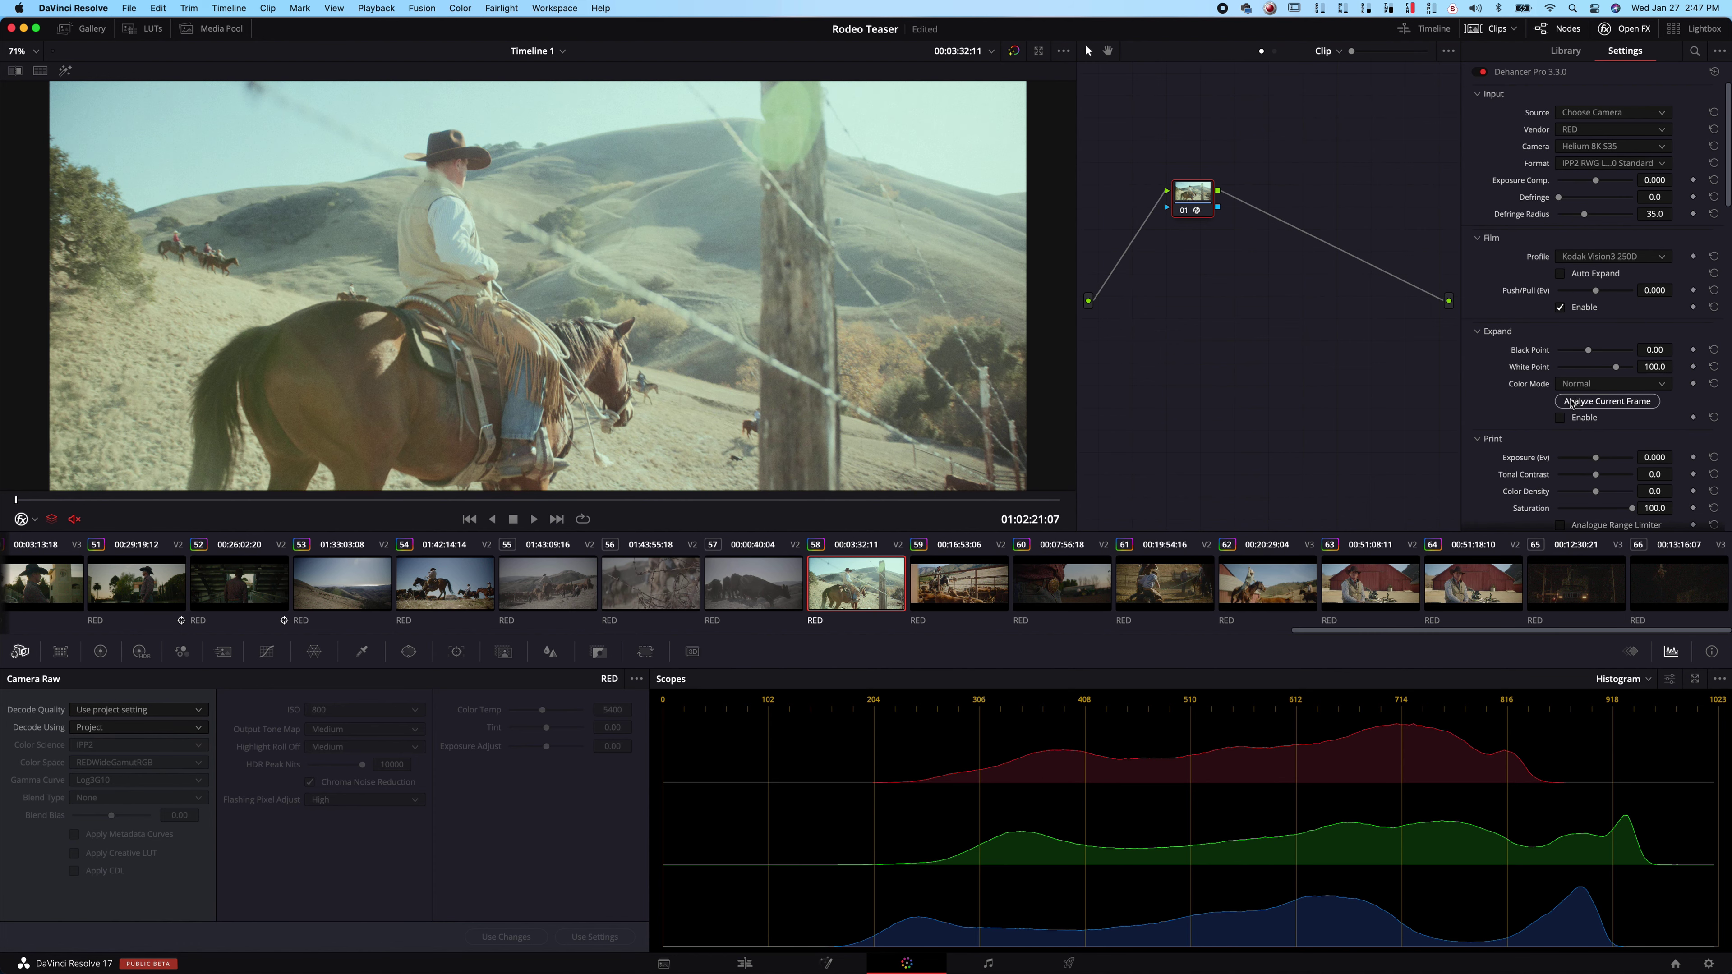
{"action": "left_click", "coordinate": [1560, 418]}
{"action": "left_click_drag", "start_coordinate": [1592, 354], "coordinate": [1615, 355]}
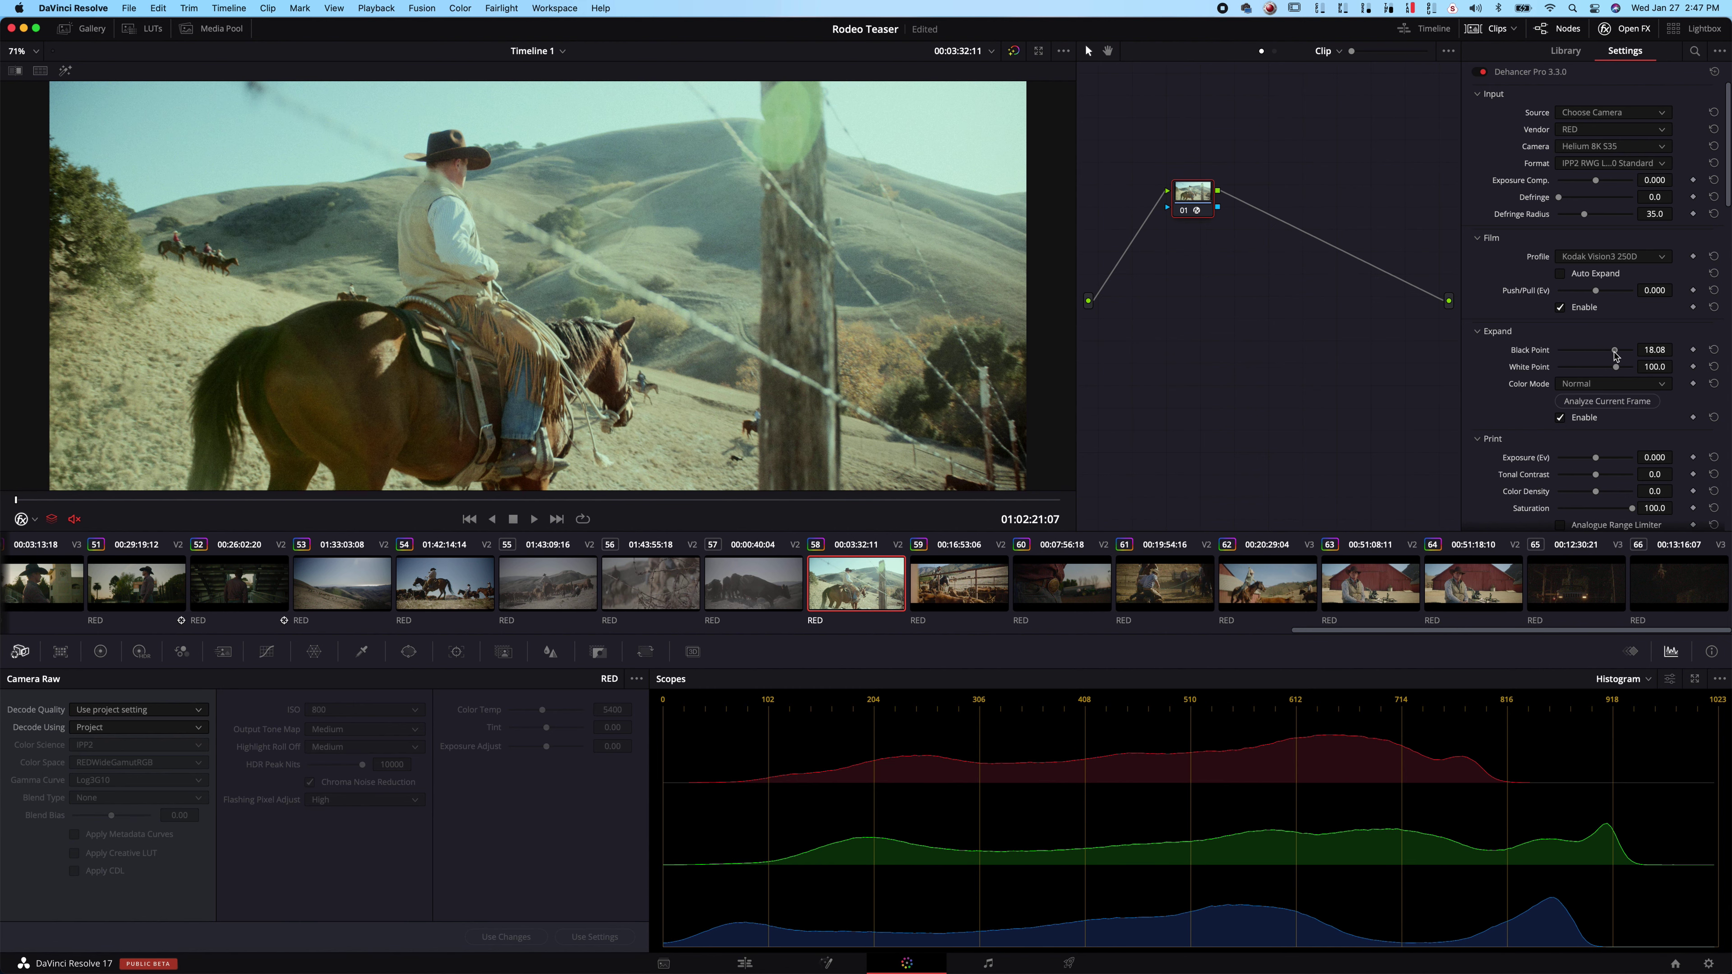
{"action": "mouse_move", "coordinate": [1616, 367]}
{"action": "left_mouse_down"}
{"action": "mouse_move", "coordinate": [1600, 372]}
{"action": "mouse_move", "coordinate": [1620, 369]}
{"action": "left_mouse_up"}
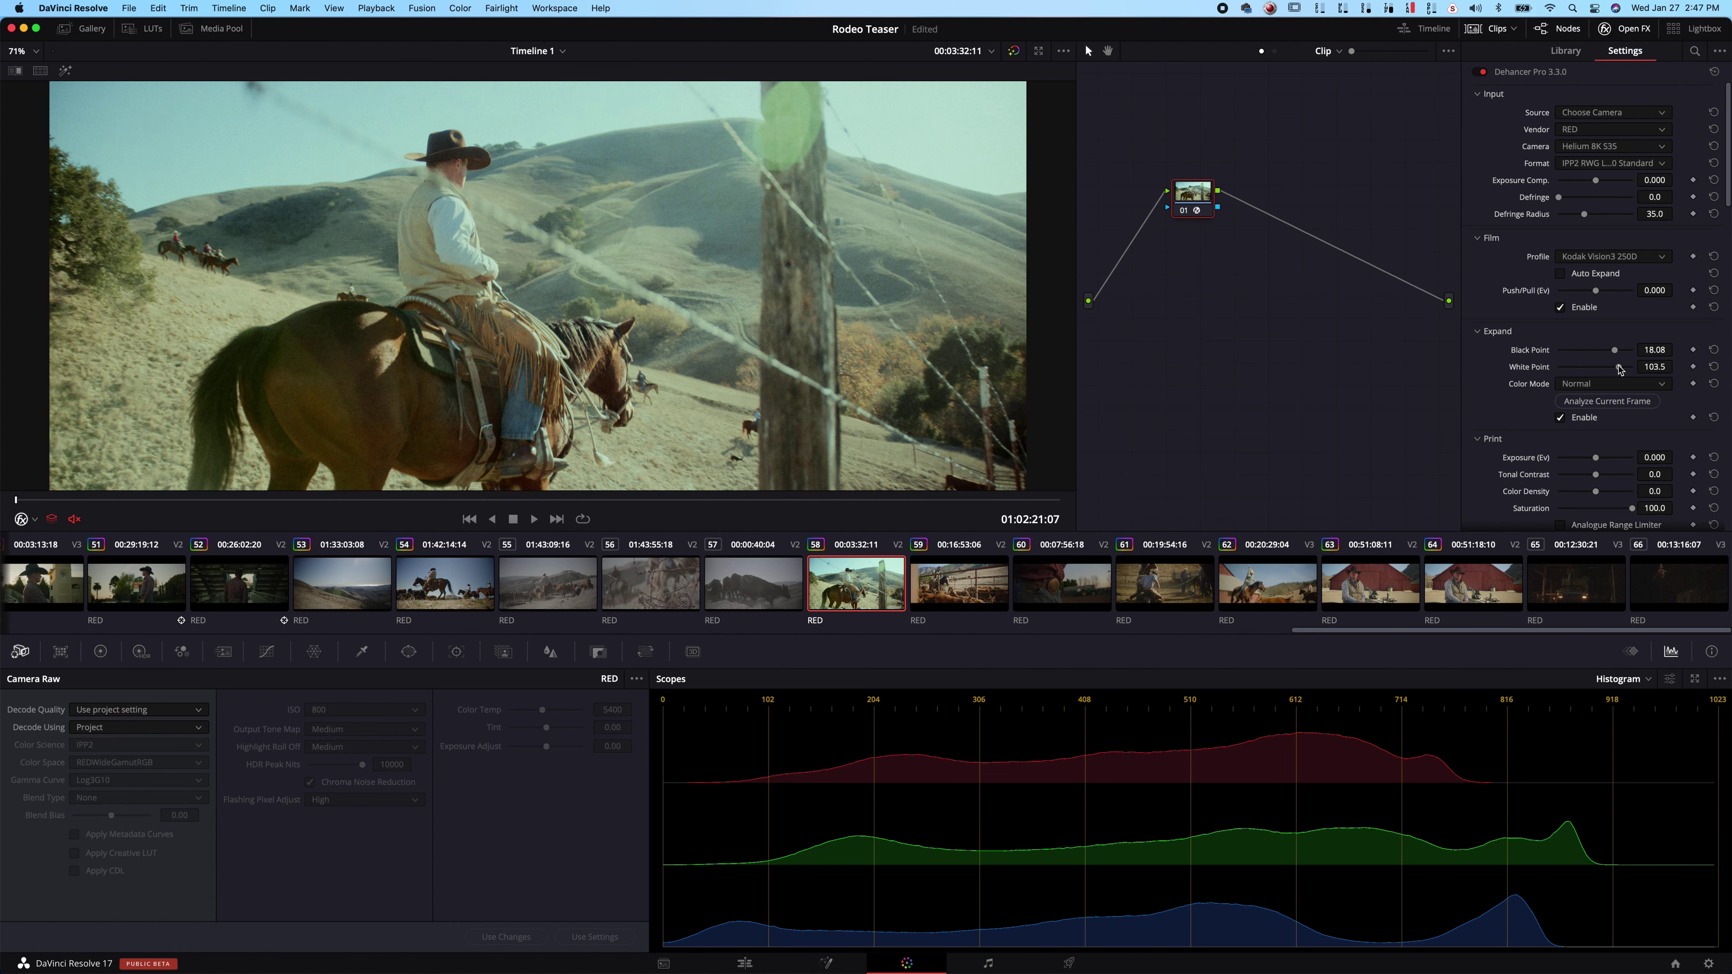
{"action": "left_click", "coordinate": [1599, 402]}
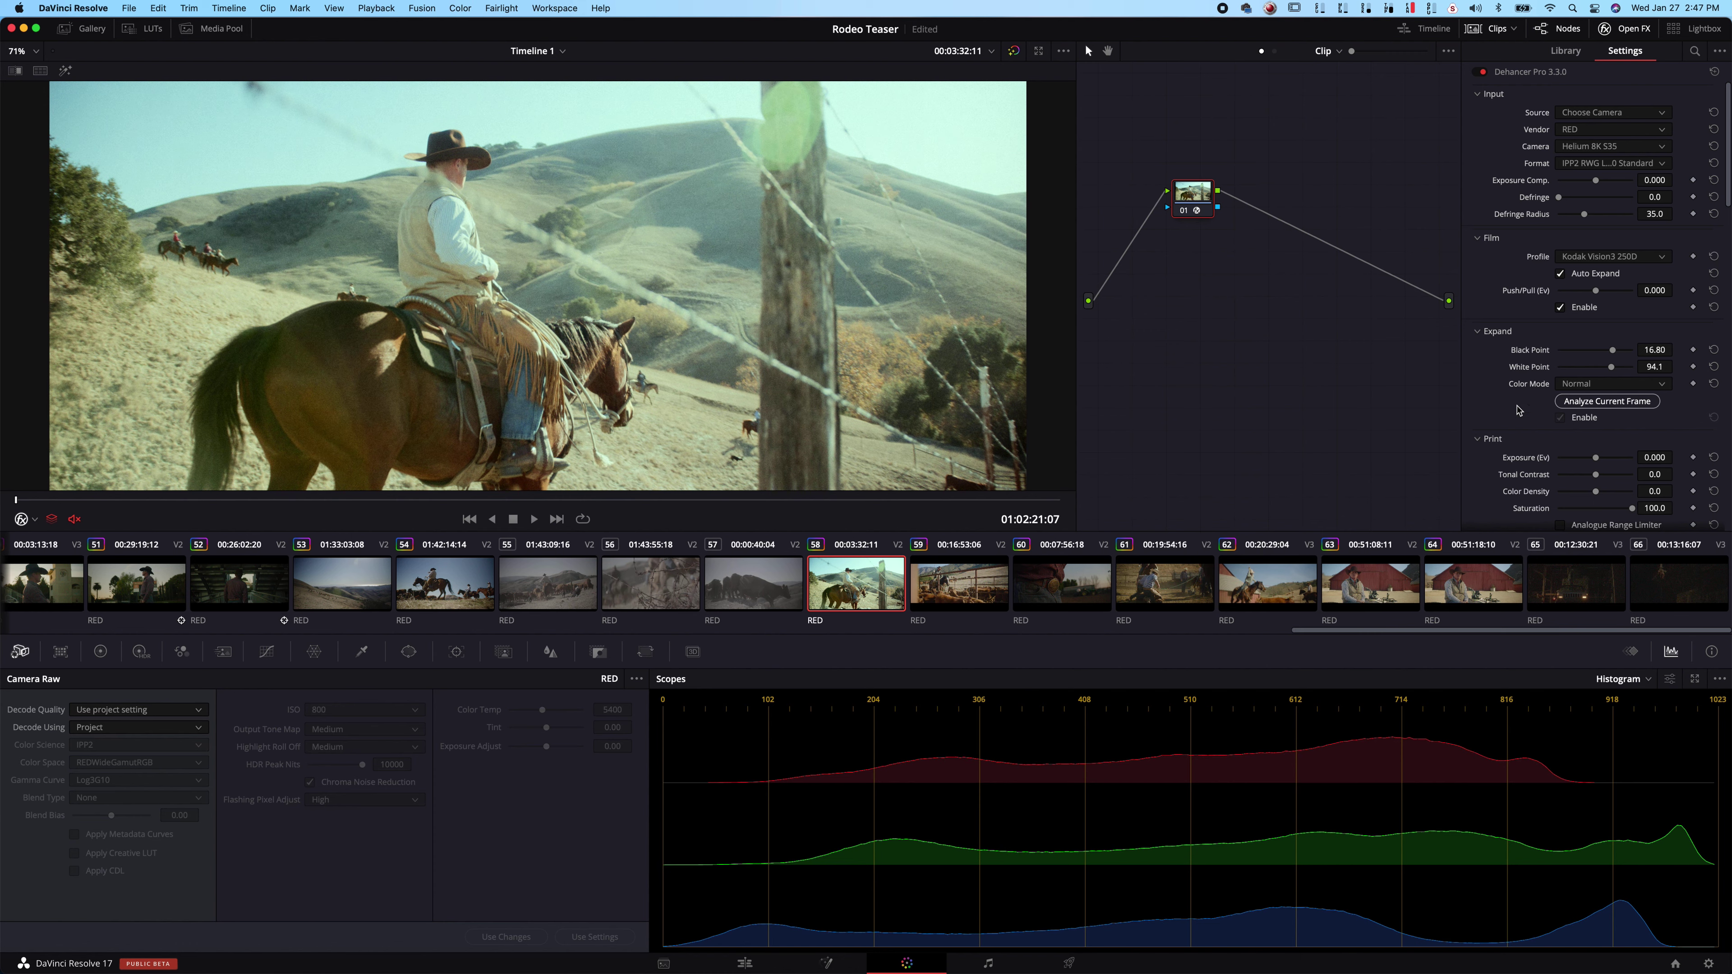
{"action": "scroll", "coordinate": [1511, 447], "scroll_direction": "down", "scroll_amount": 3}
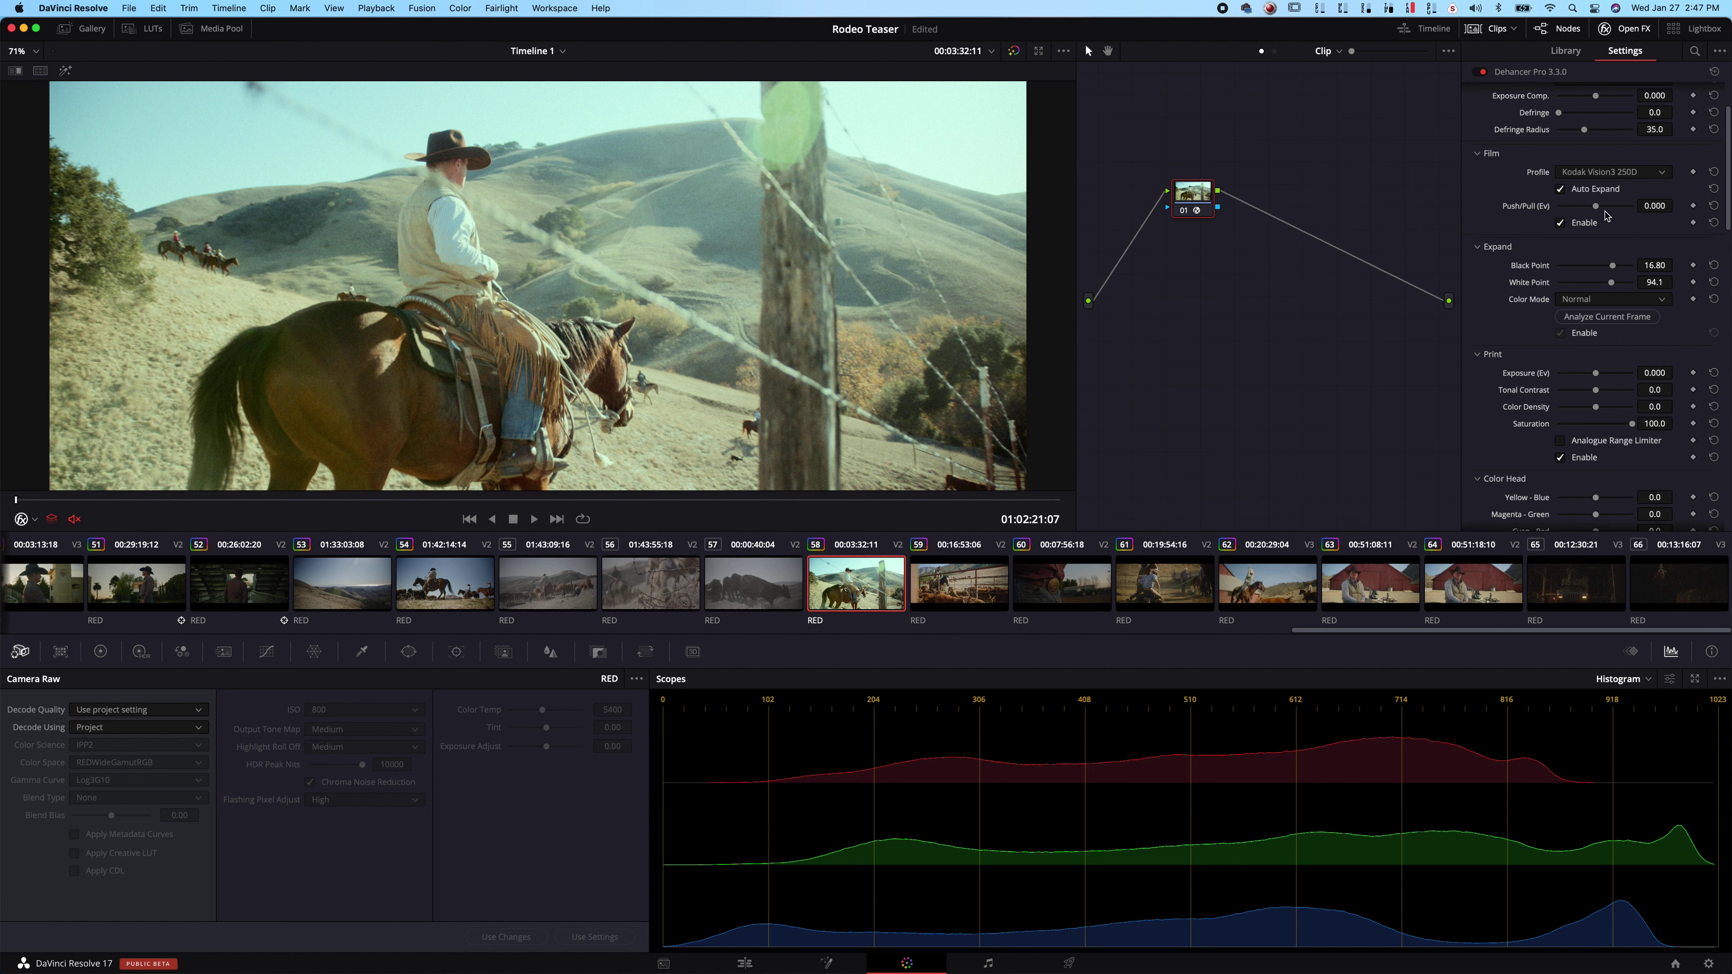
{"action": "scroll", "coordinate": [1574, 307], "scroll_direction": "down", "scroll_amount": 1}
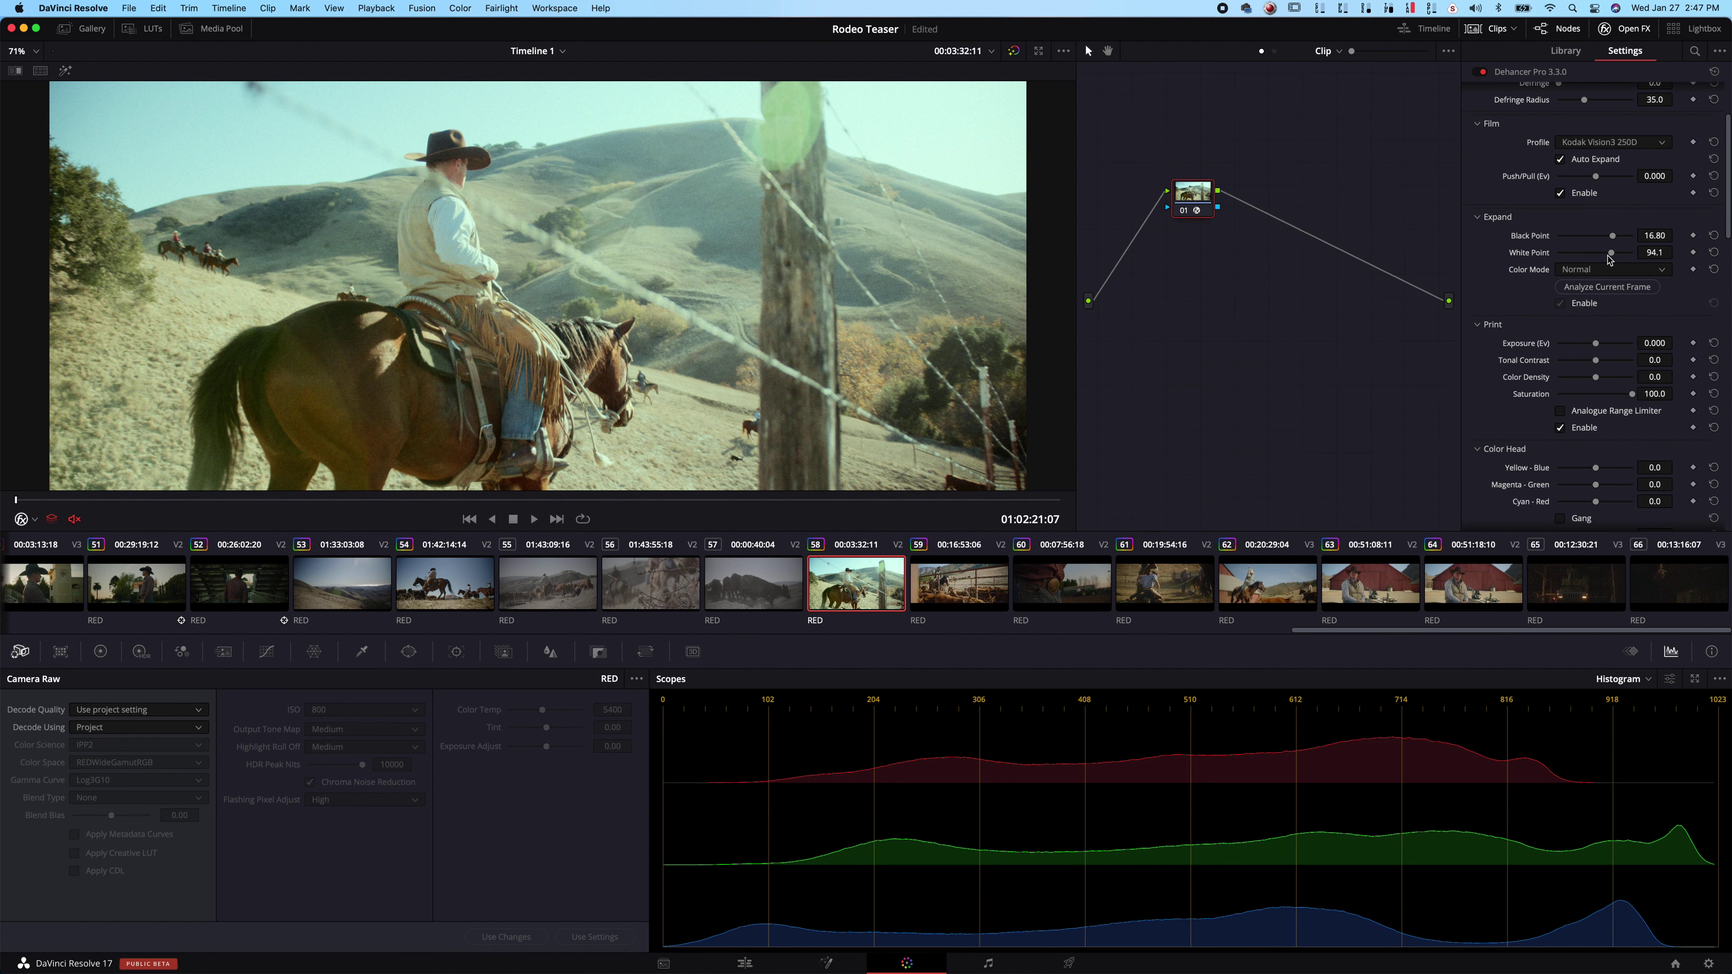
Step: Restore White Point 94.1, set Tonal Contrast 11.4, Print Exposure -0.414 and Black Point 11.20
{"action": "left_click_drag", "start_coordinate": [1610, 254], "coordinate": [1616, 254]}
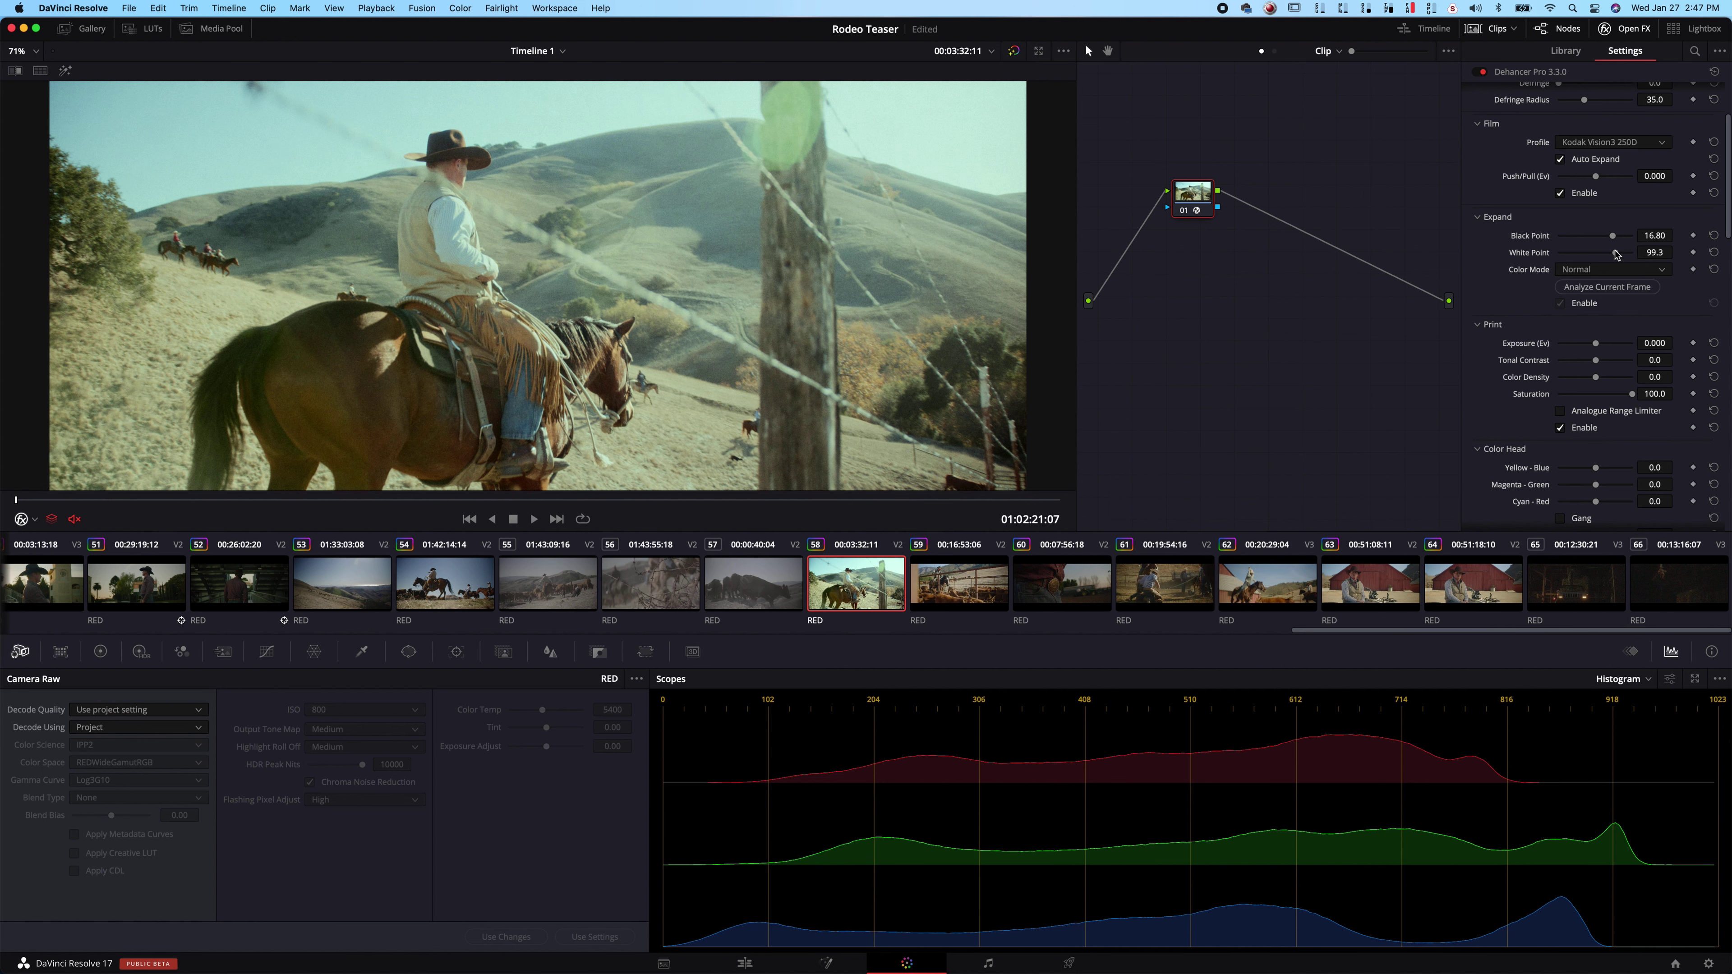
{"action": "left_click", "coordinate": [1607, 286]}
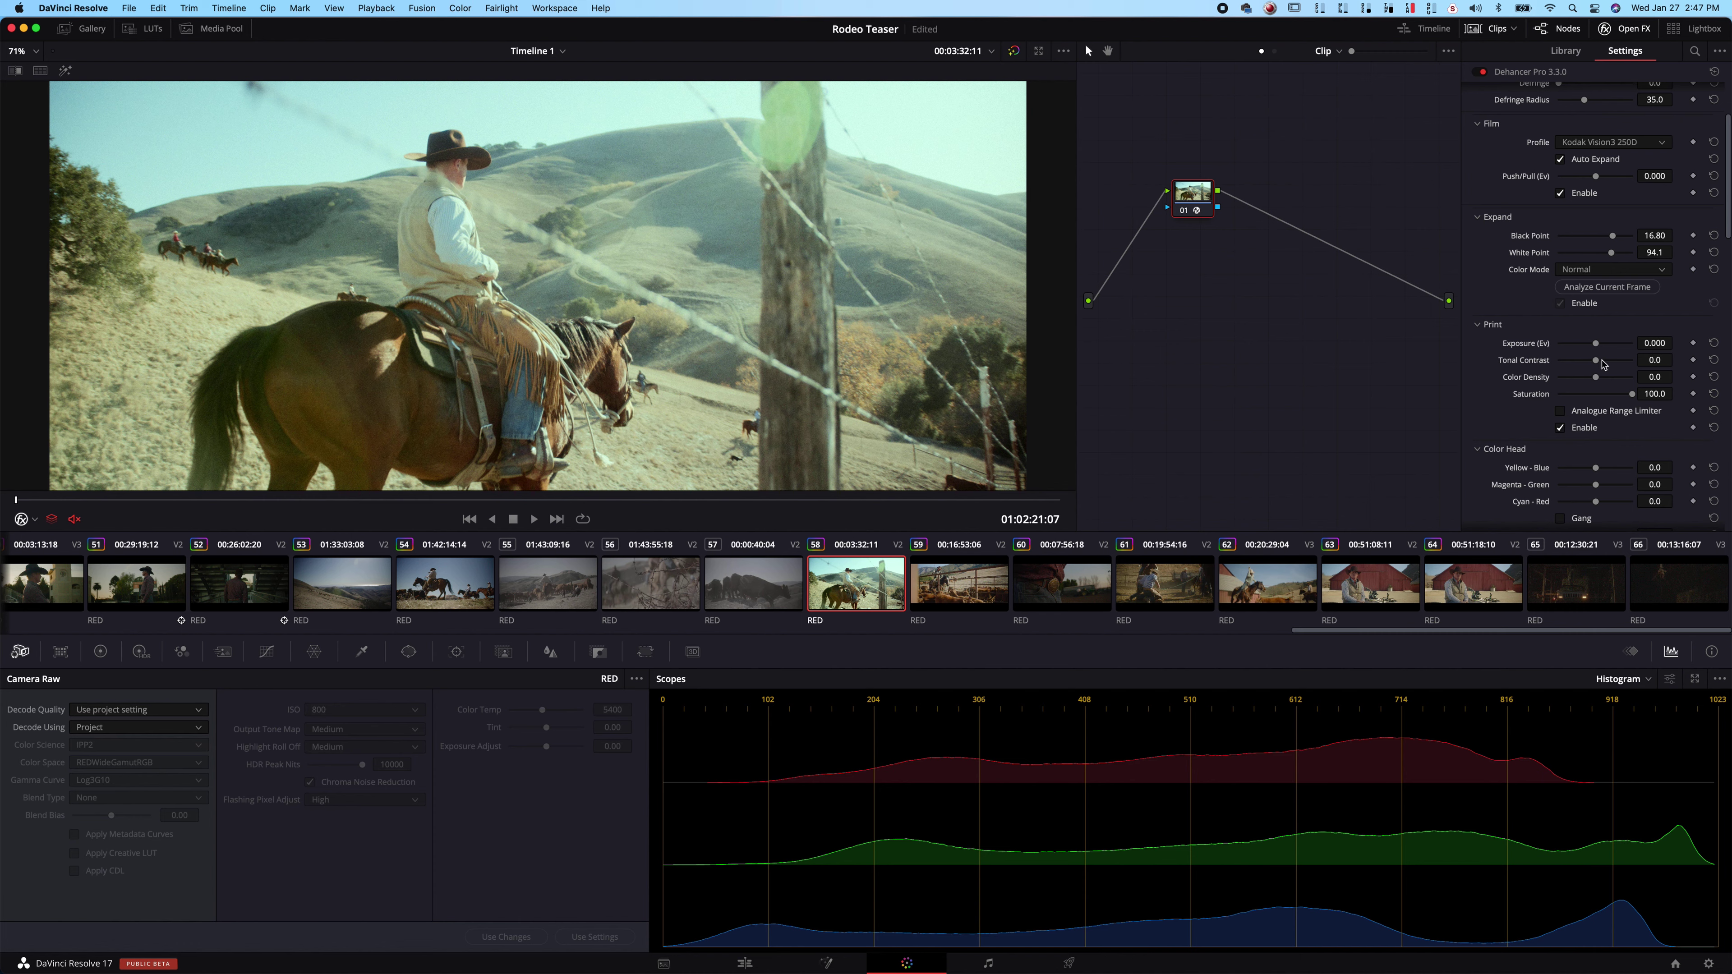
{"action": "left_click_drag", "start_coordinate": [1597, 365], "coordinate": [1605, 363]}
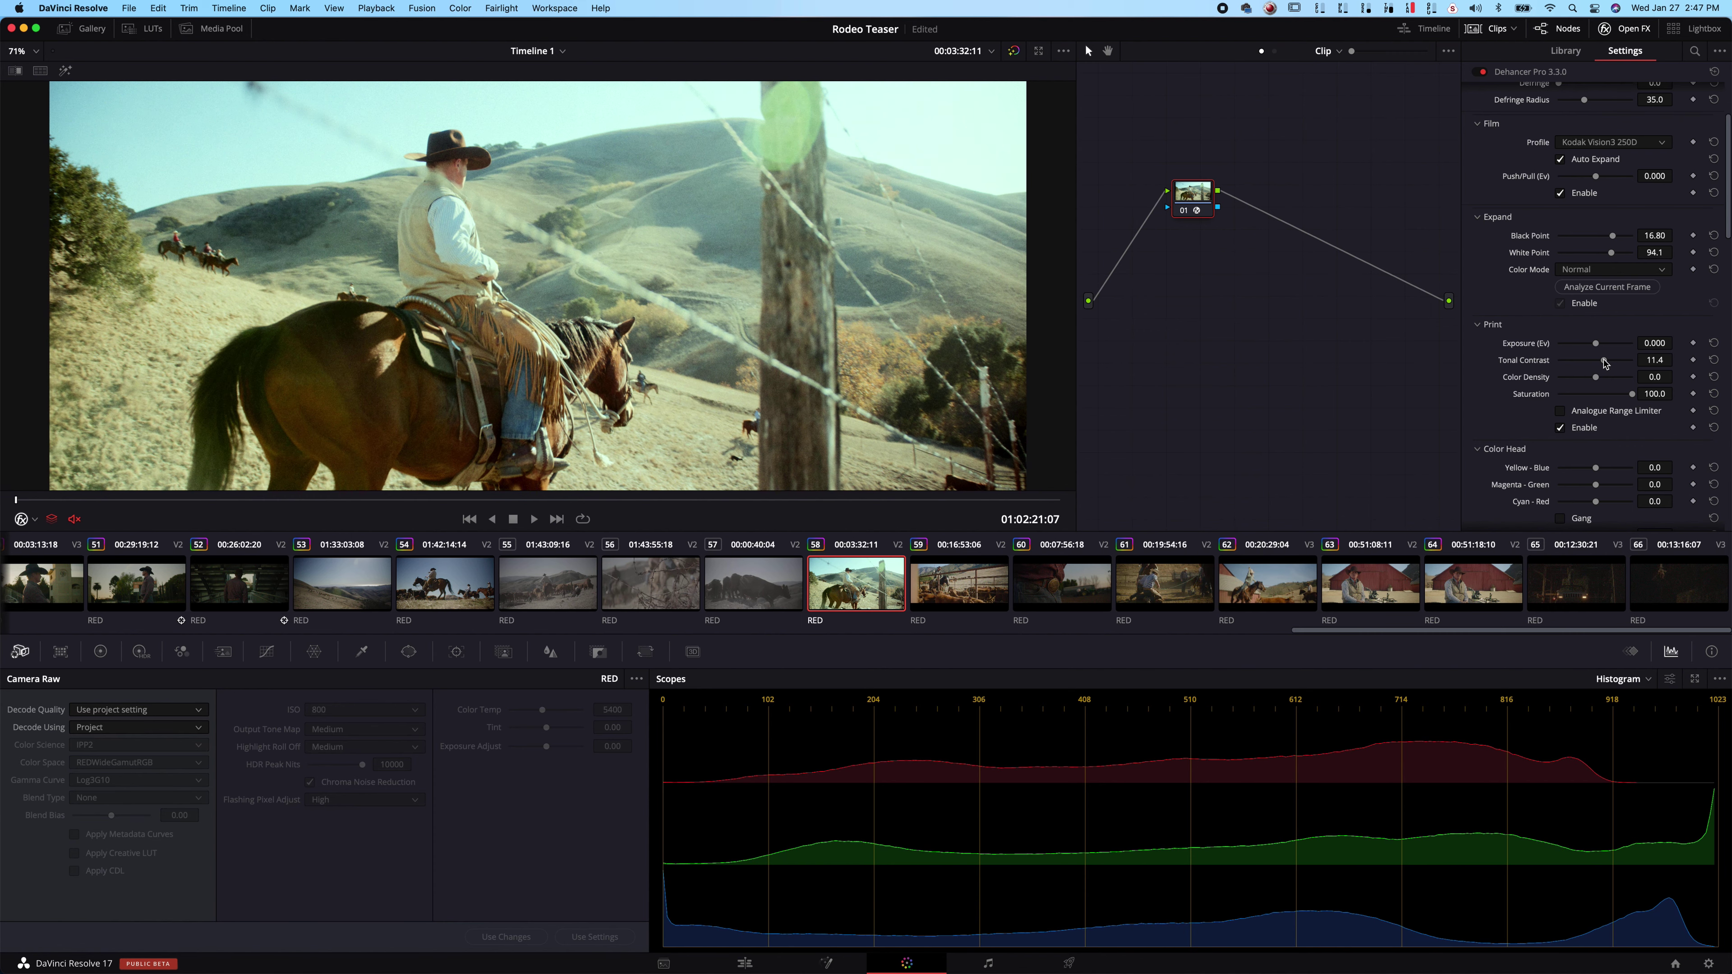
{"action": "left_click_drag", "start_coordinate": [1596, 343], "coordinate": [1591, 347]}
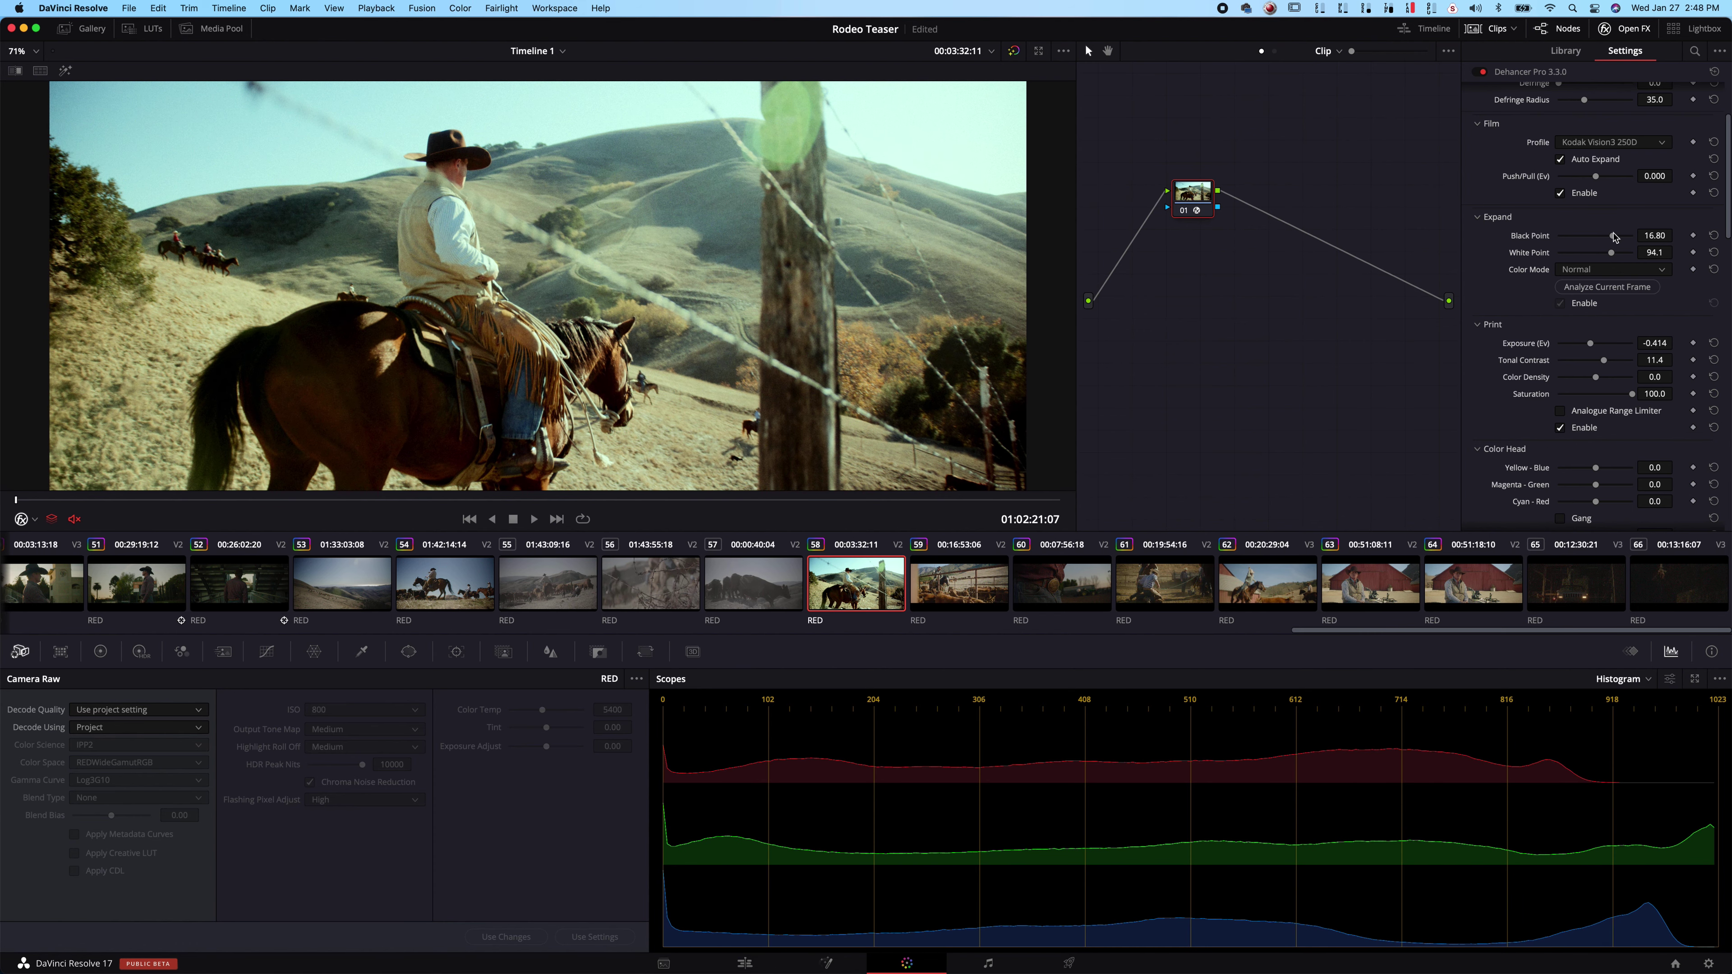
{"action": "left_click_drag", "start_coordinate": [1614, 238], "coordinate": [1606, 238]}
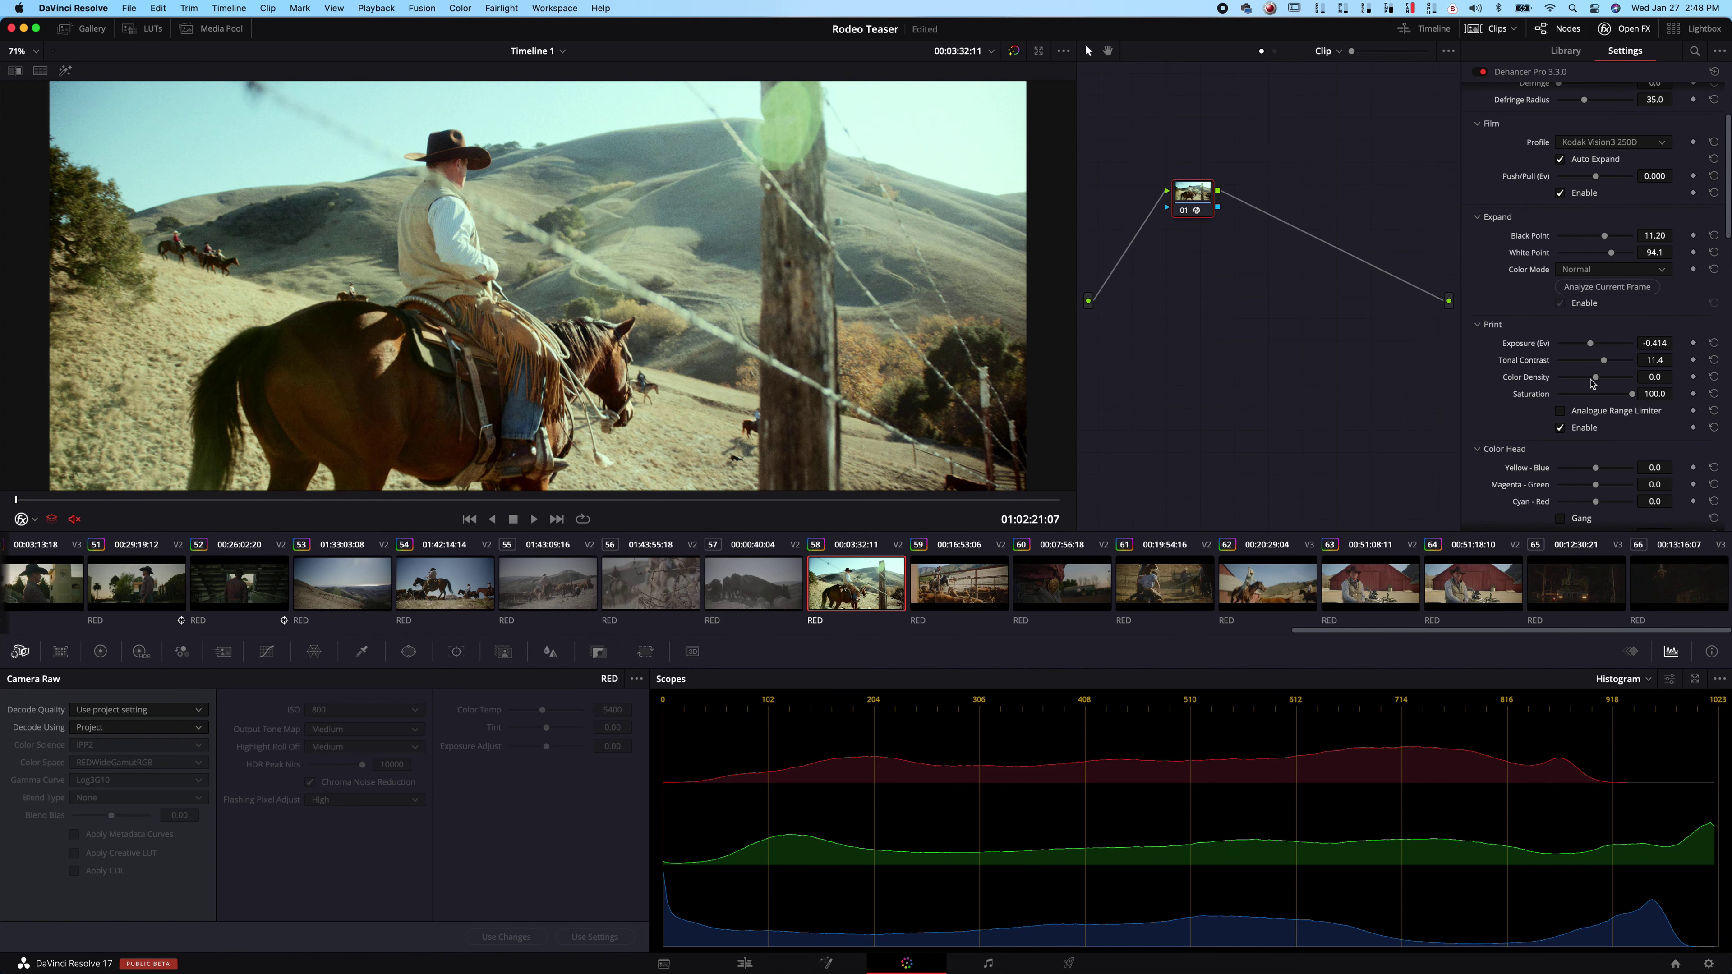
Step: Set Color Density to 72.5 and turn on the Analogue Range Limiter
{"action": "left_click_drag", "start_coordinate": [1596, 379], "coordinate": [1627, 379]}
{"action": "left_click_drag", "start_coordinate": [1628, 380], "coordinate": [1623, 380]}
{"action": "left_click", "coordinate": [1558, 413]}
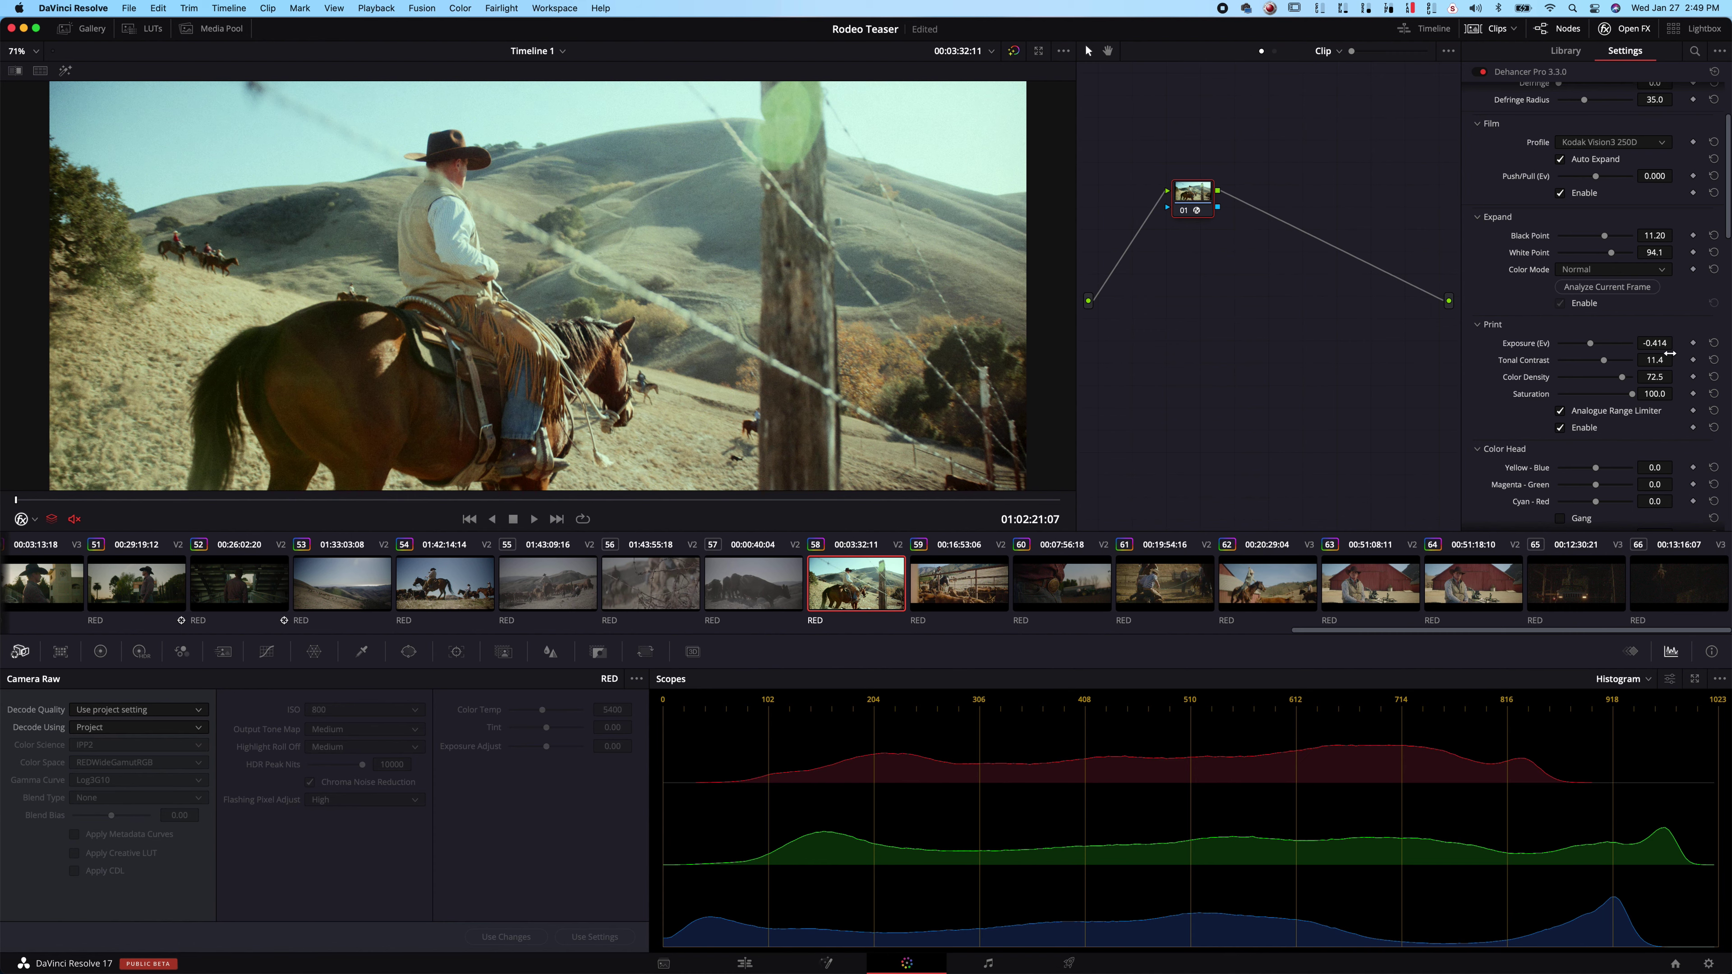
Step: Re-analyze the frame, then set Tonal Contrast to 12.4 and Black Point to 14.40
{"action": "left_click_drag", "start_coordinate": [1604, 361], "coordinate": [1603, 360]}
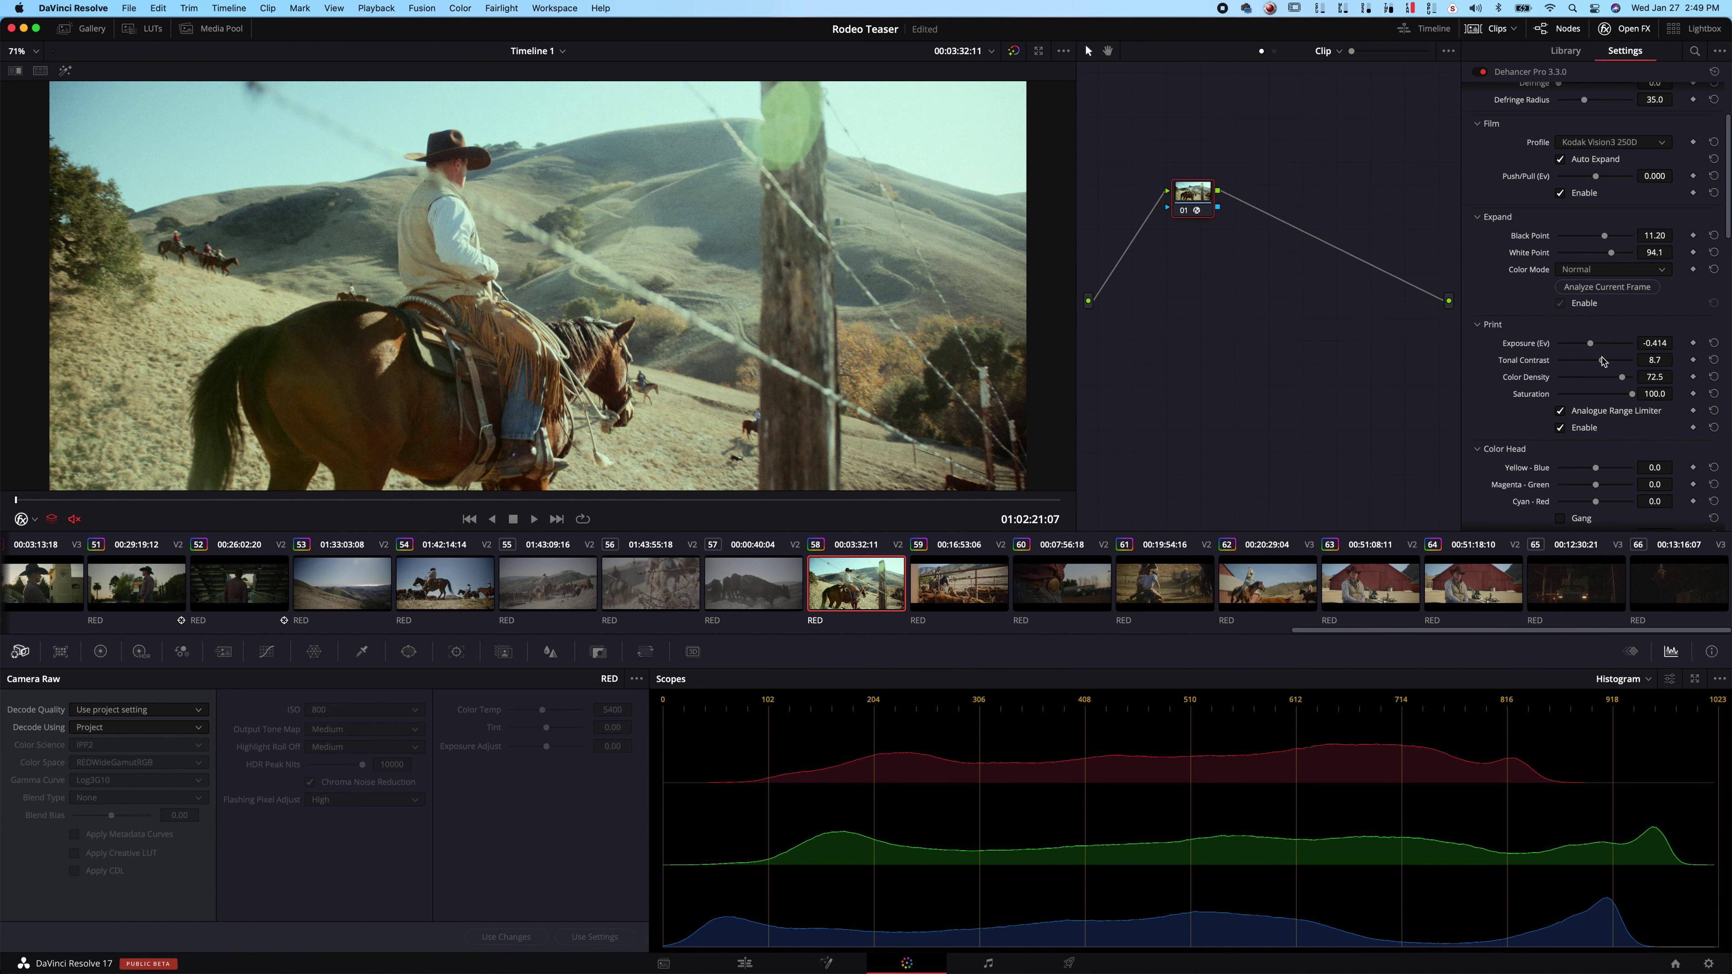
{"action": "left_click", "coordinate": [1596, 290]}
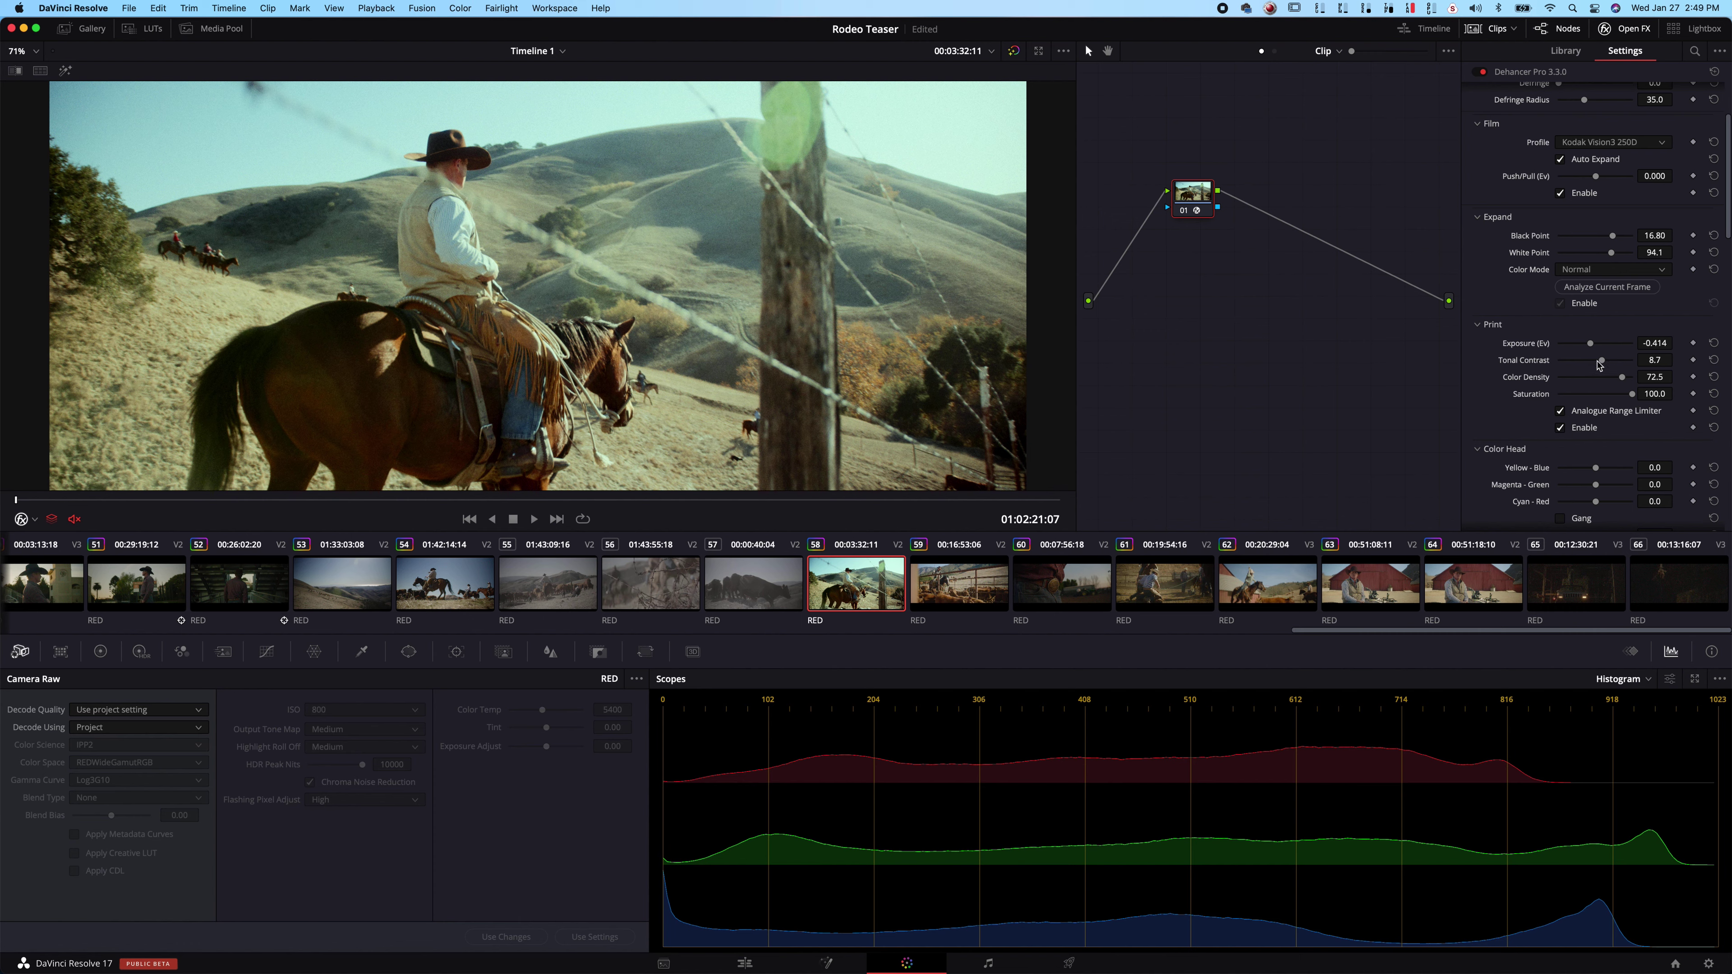
{"action": "left_click_drag", "start_coordinate": [1599, 364], "coordinate": [1605, 362]}
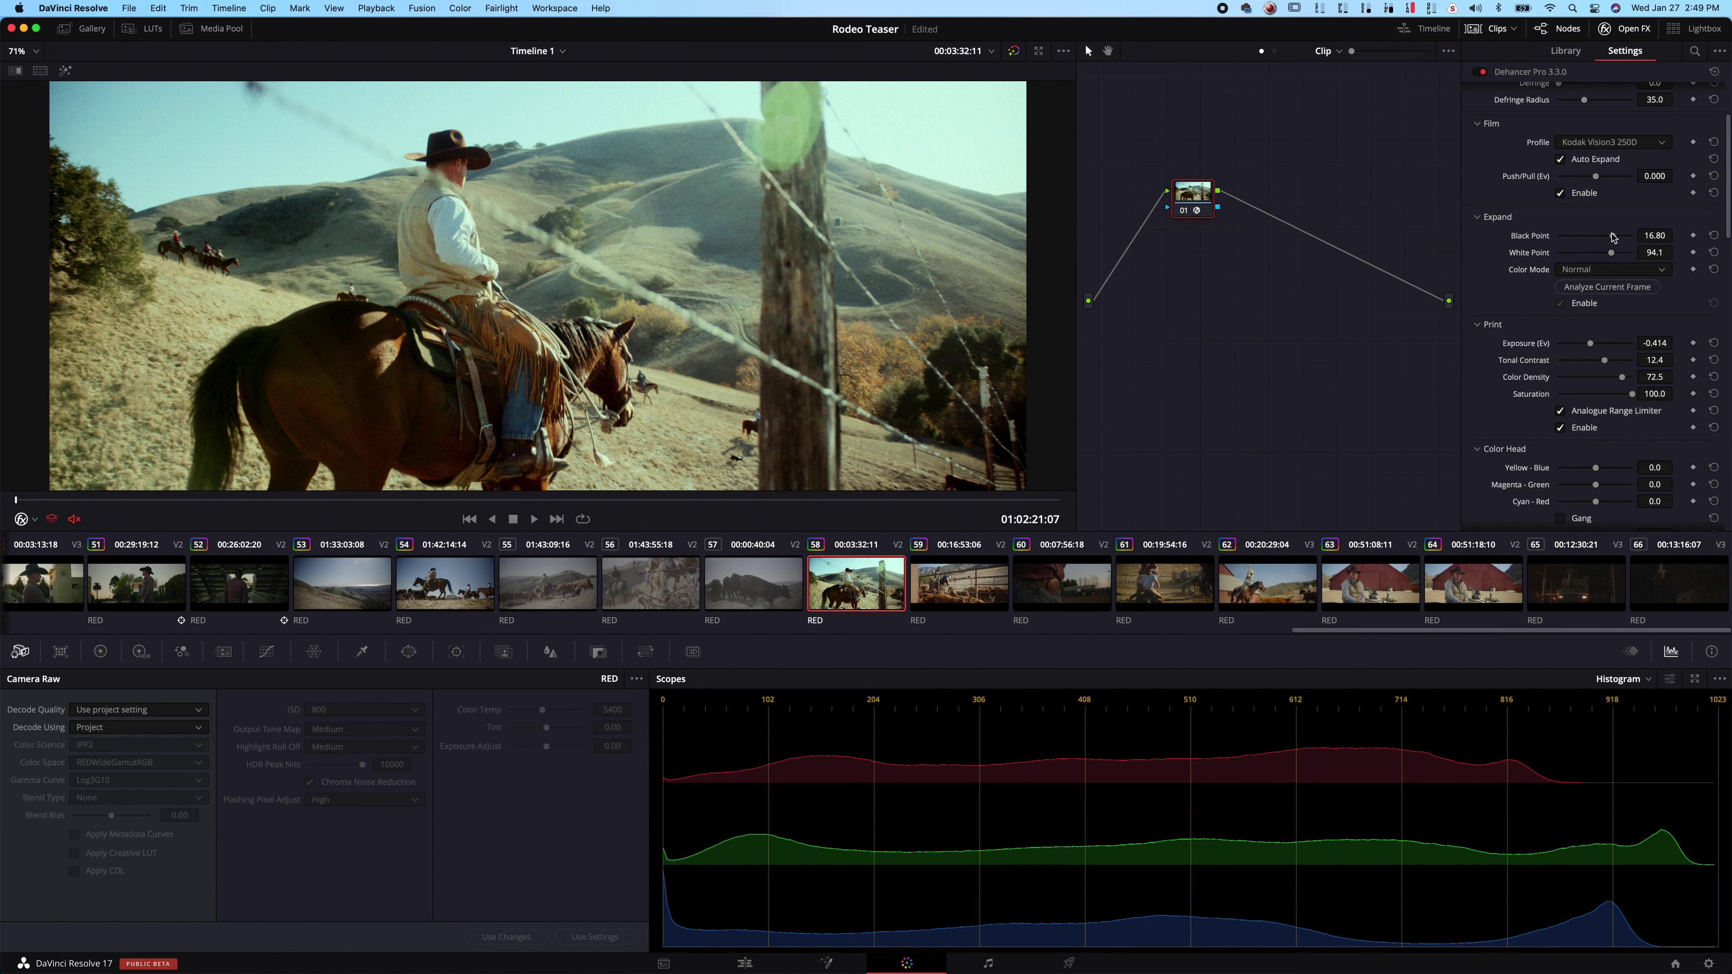
{"action": "left_click_drag", "start_coordinate": [1613, 235], "coordinate": [1610, 237]}
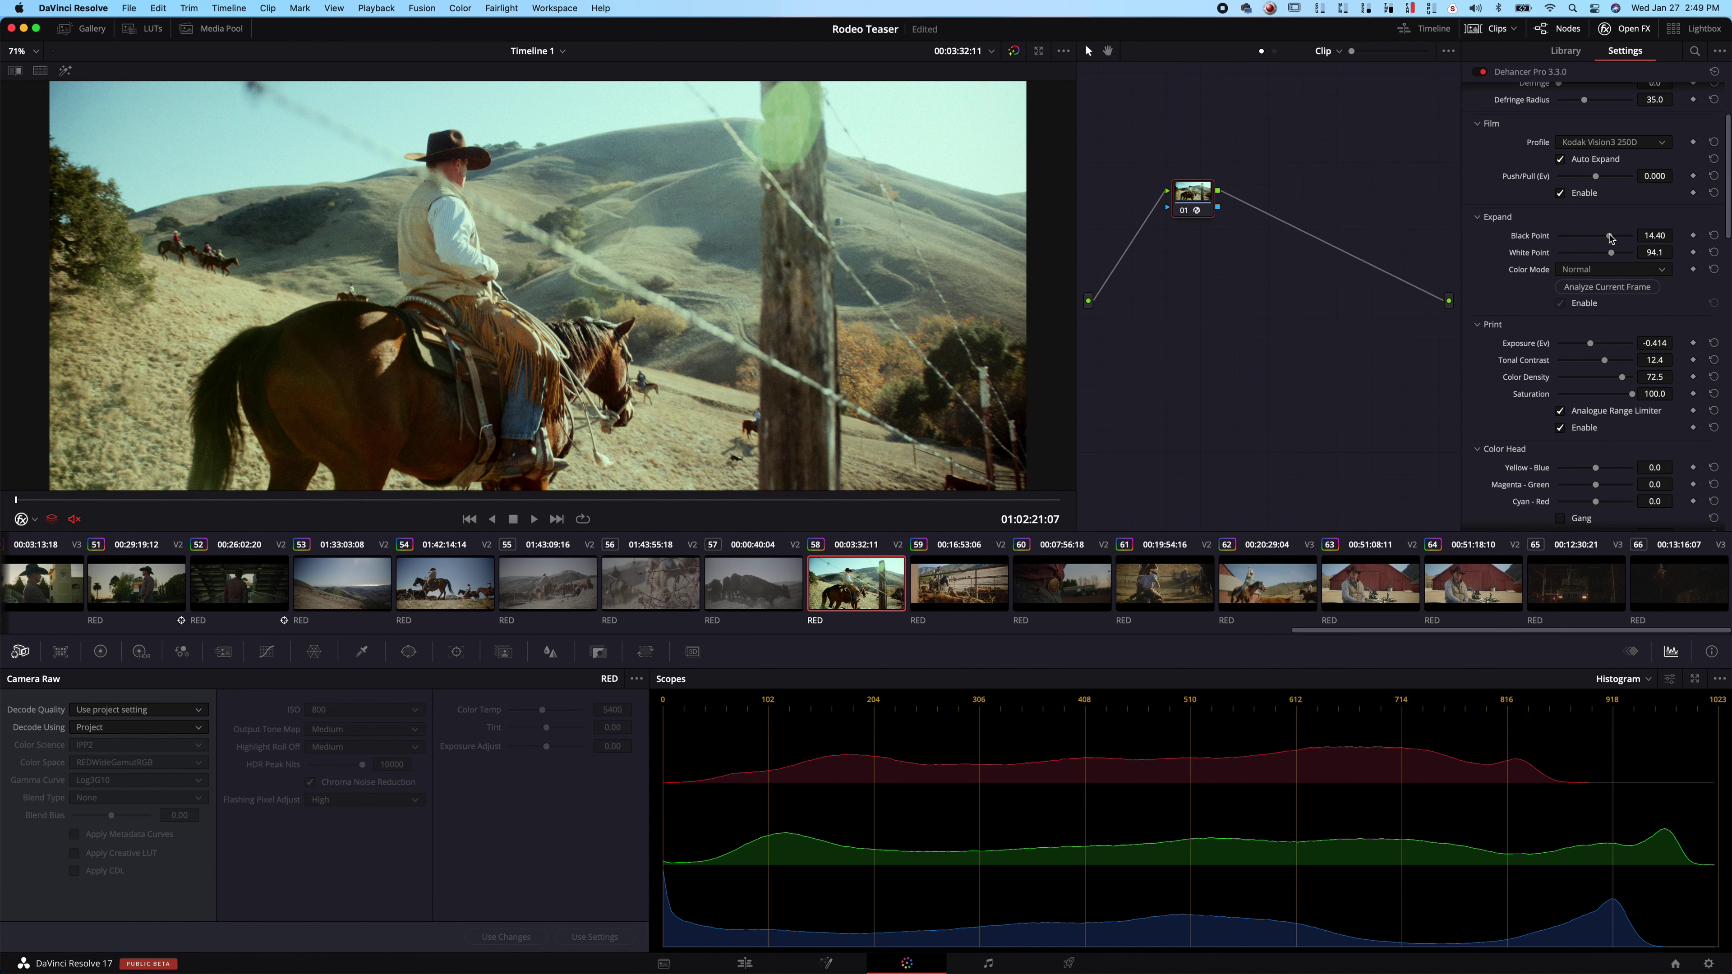
{"action": "scroll", "coordinate": [1607, 495], "scroll_direction": "down", "scroll_amount": 5}
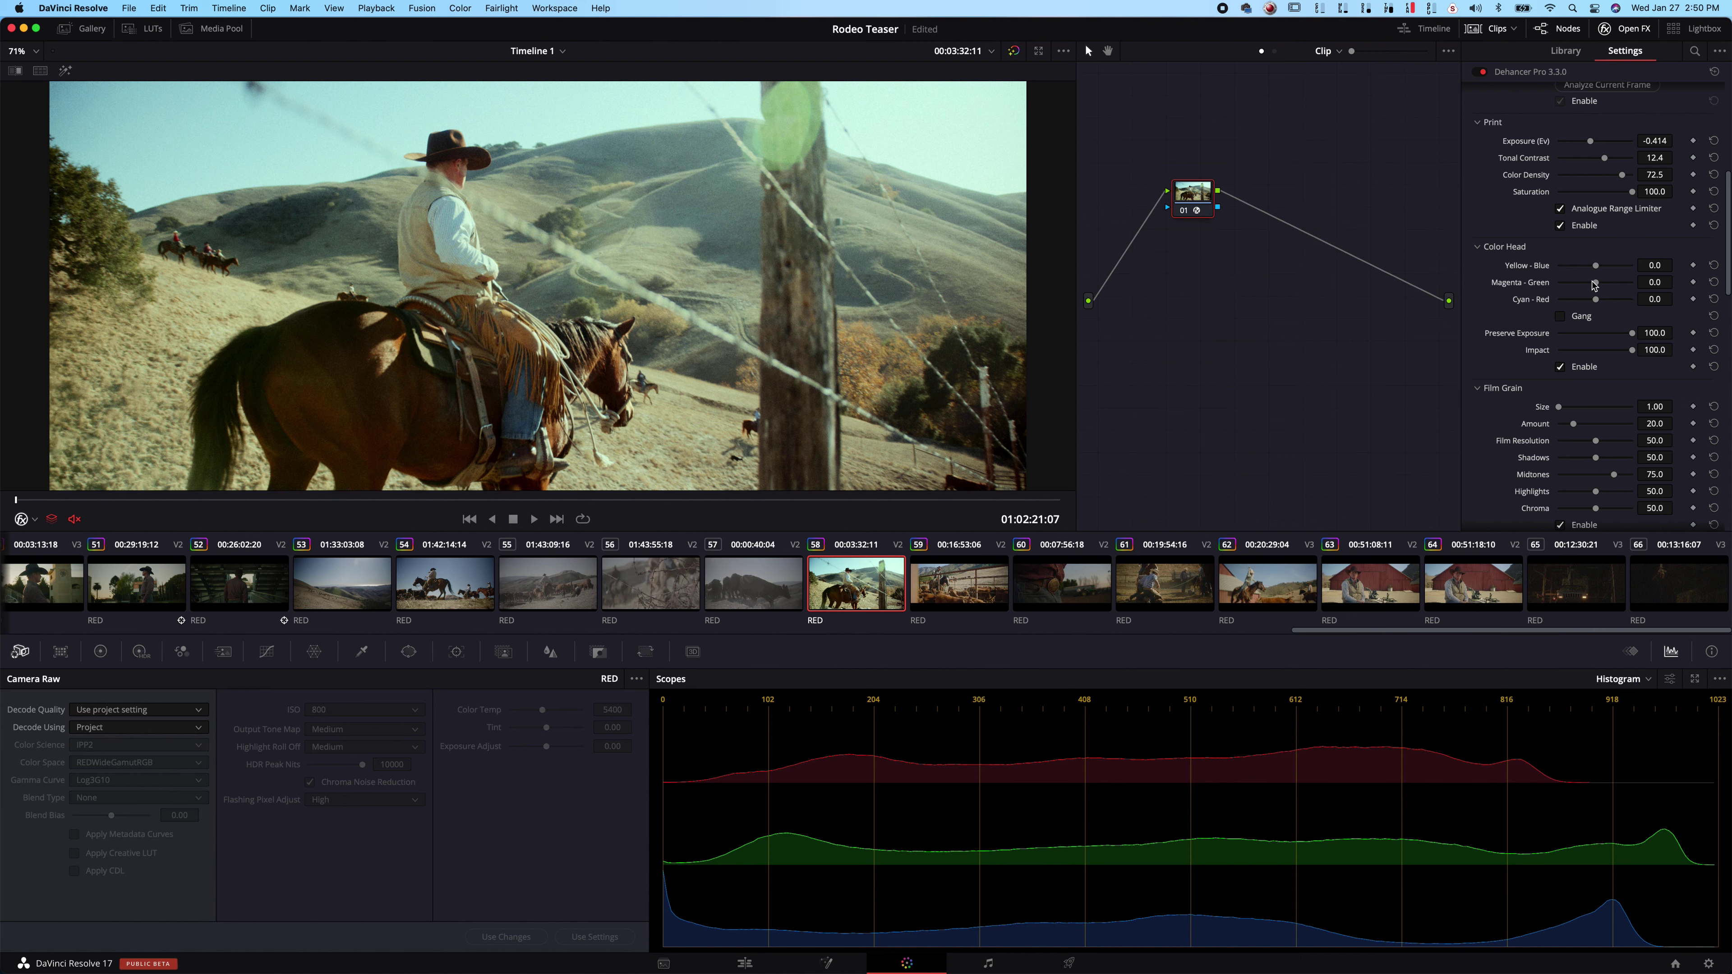
Step: Shift Dehancer's color head to Magenta-Green -6.9 and Cyan-Red -4.2, keeping Yellow-Blue at 0.0
{"action": "left_click_drag", "start_coordinate": [1594, 285], "coordinate": [1591, 286]}
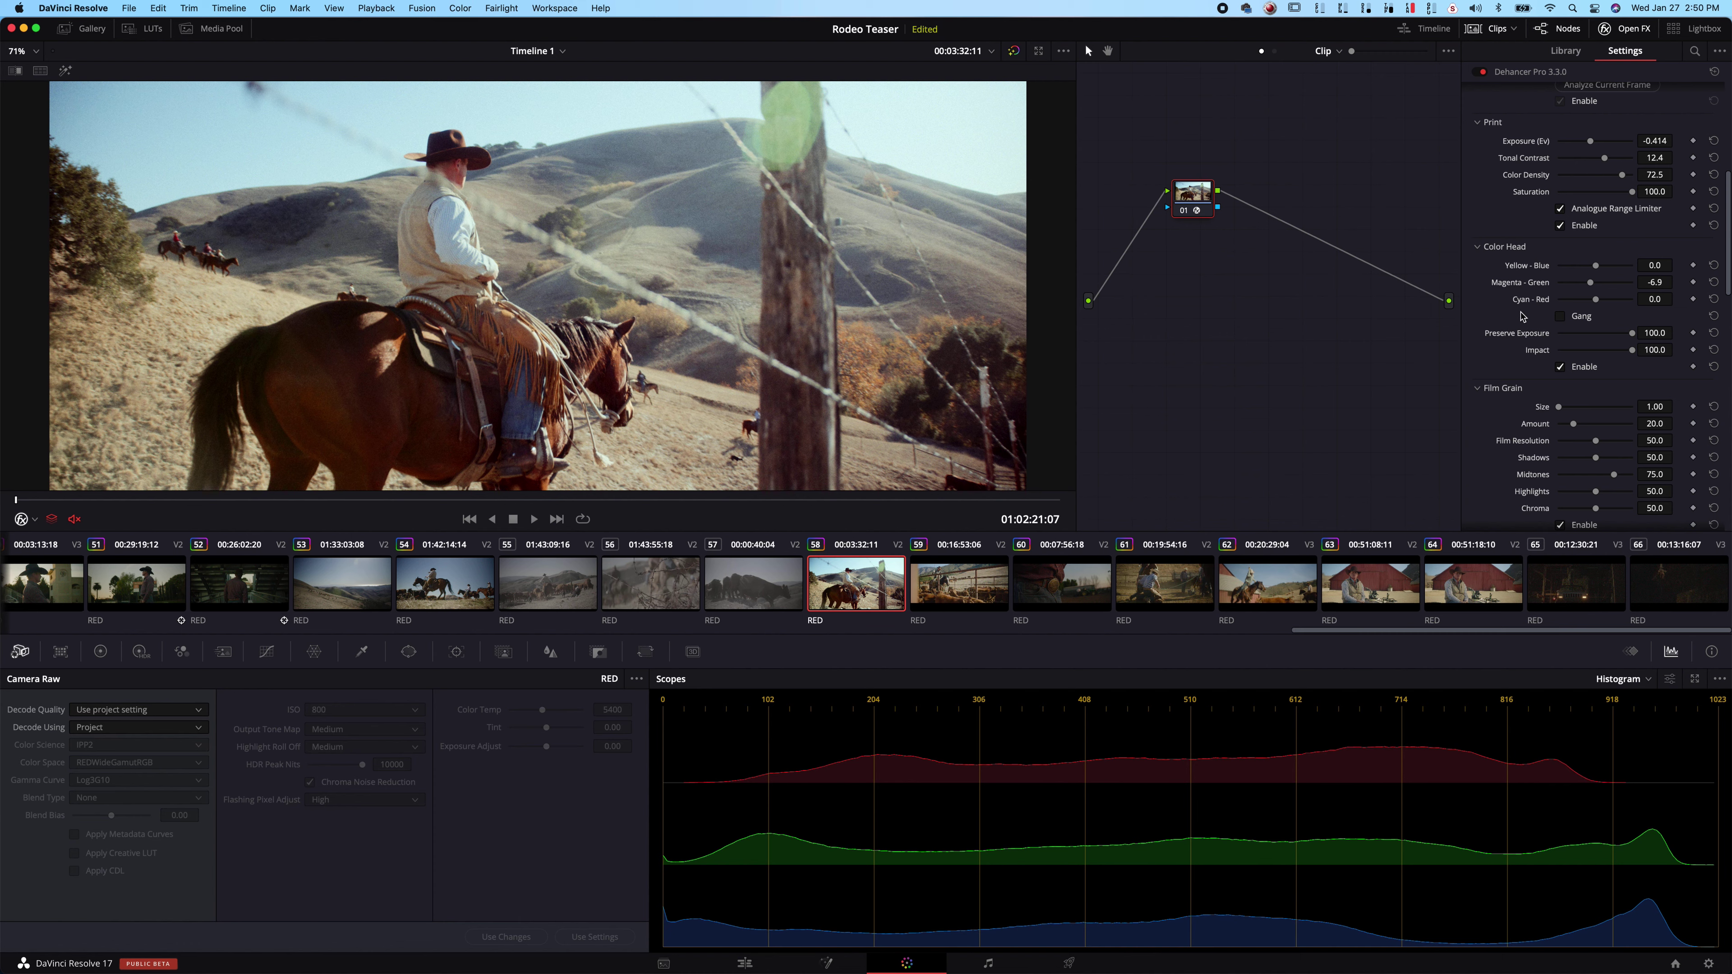
{"action": "left_click_drag", "start_coordinate": [1599, 302], "coordinate": [1593, 306]}
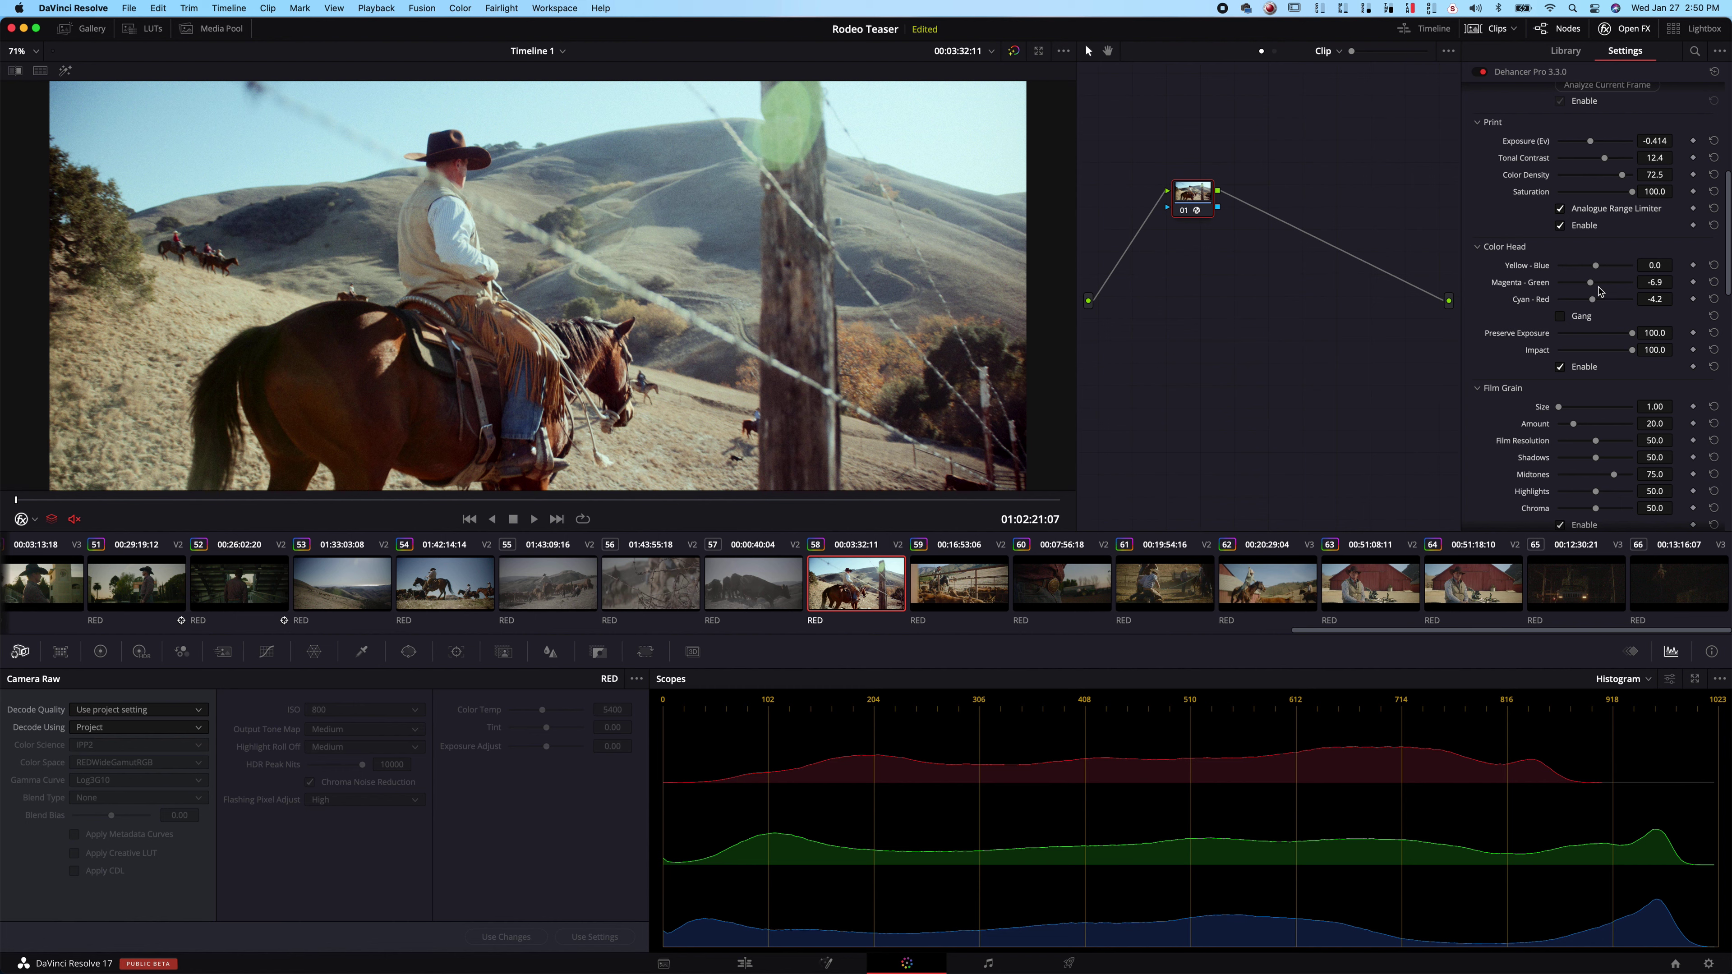
{"action": "left_click_drag", "start_coordinate": [1596, 266], "coordinate": [1599, 268]}
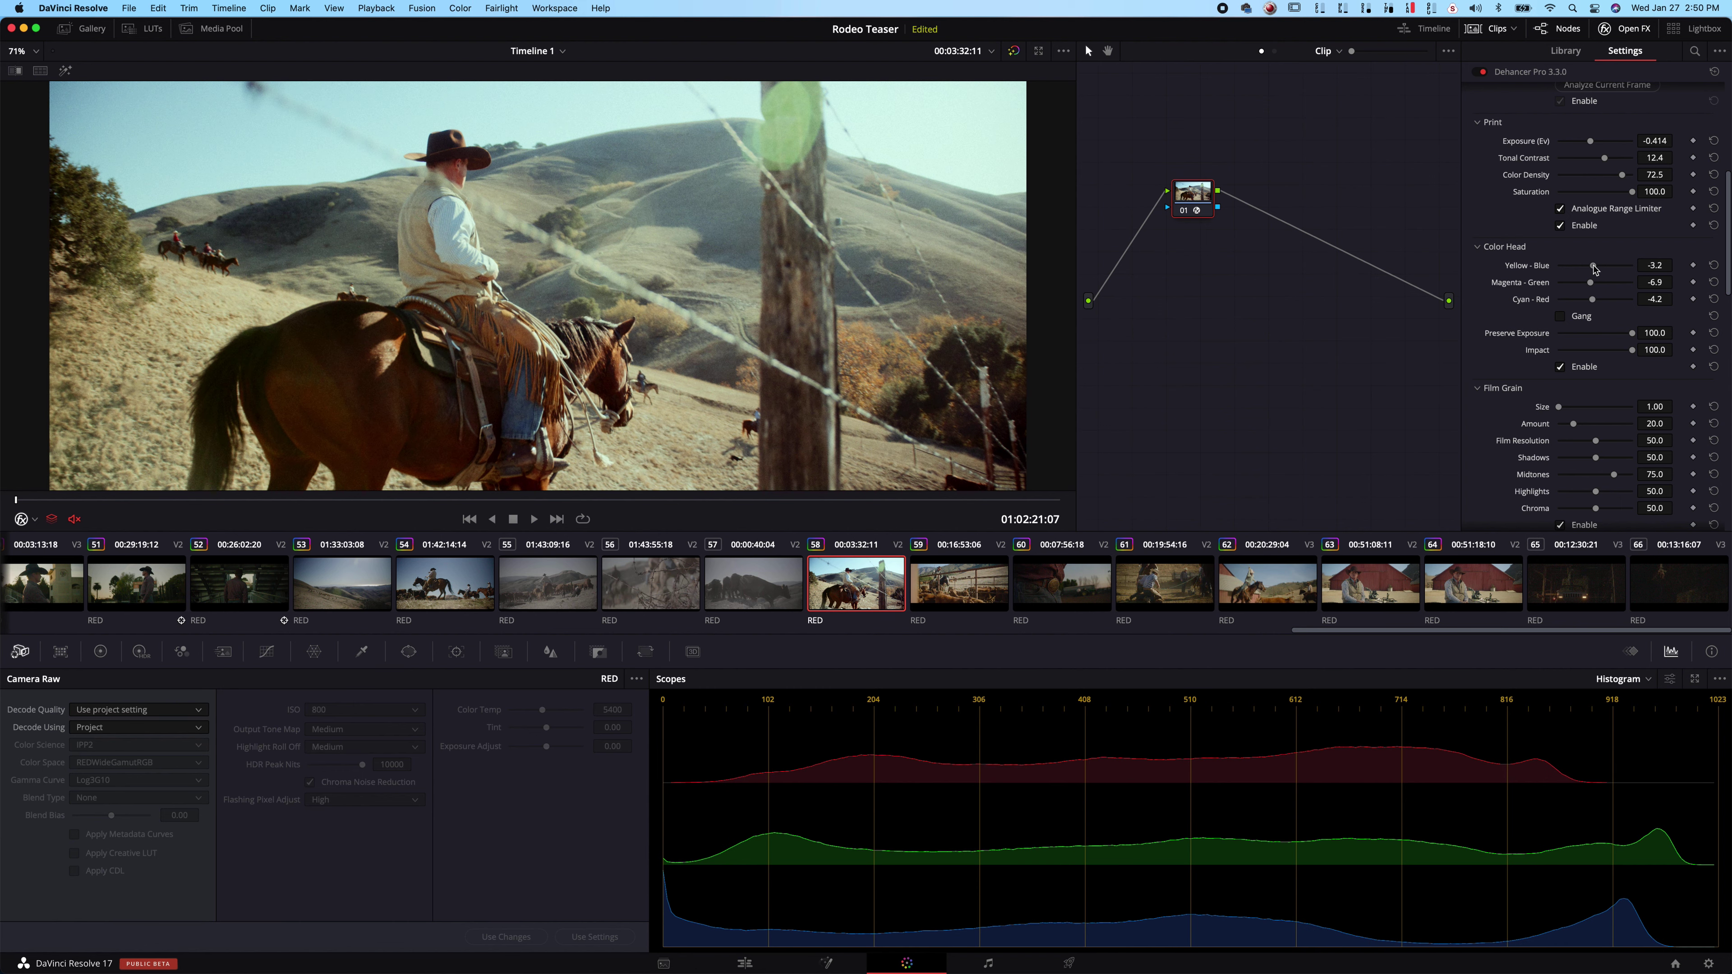
{"action": "left_click", "coordinate": [1714, 265]}
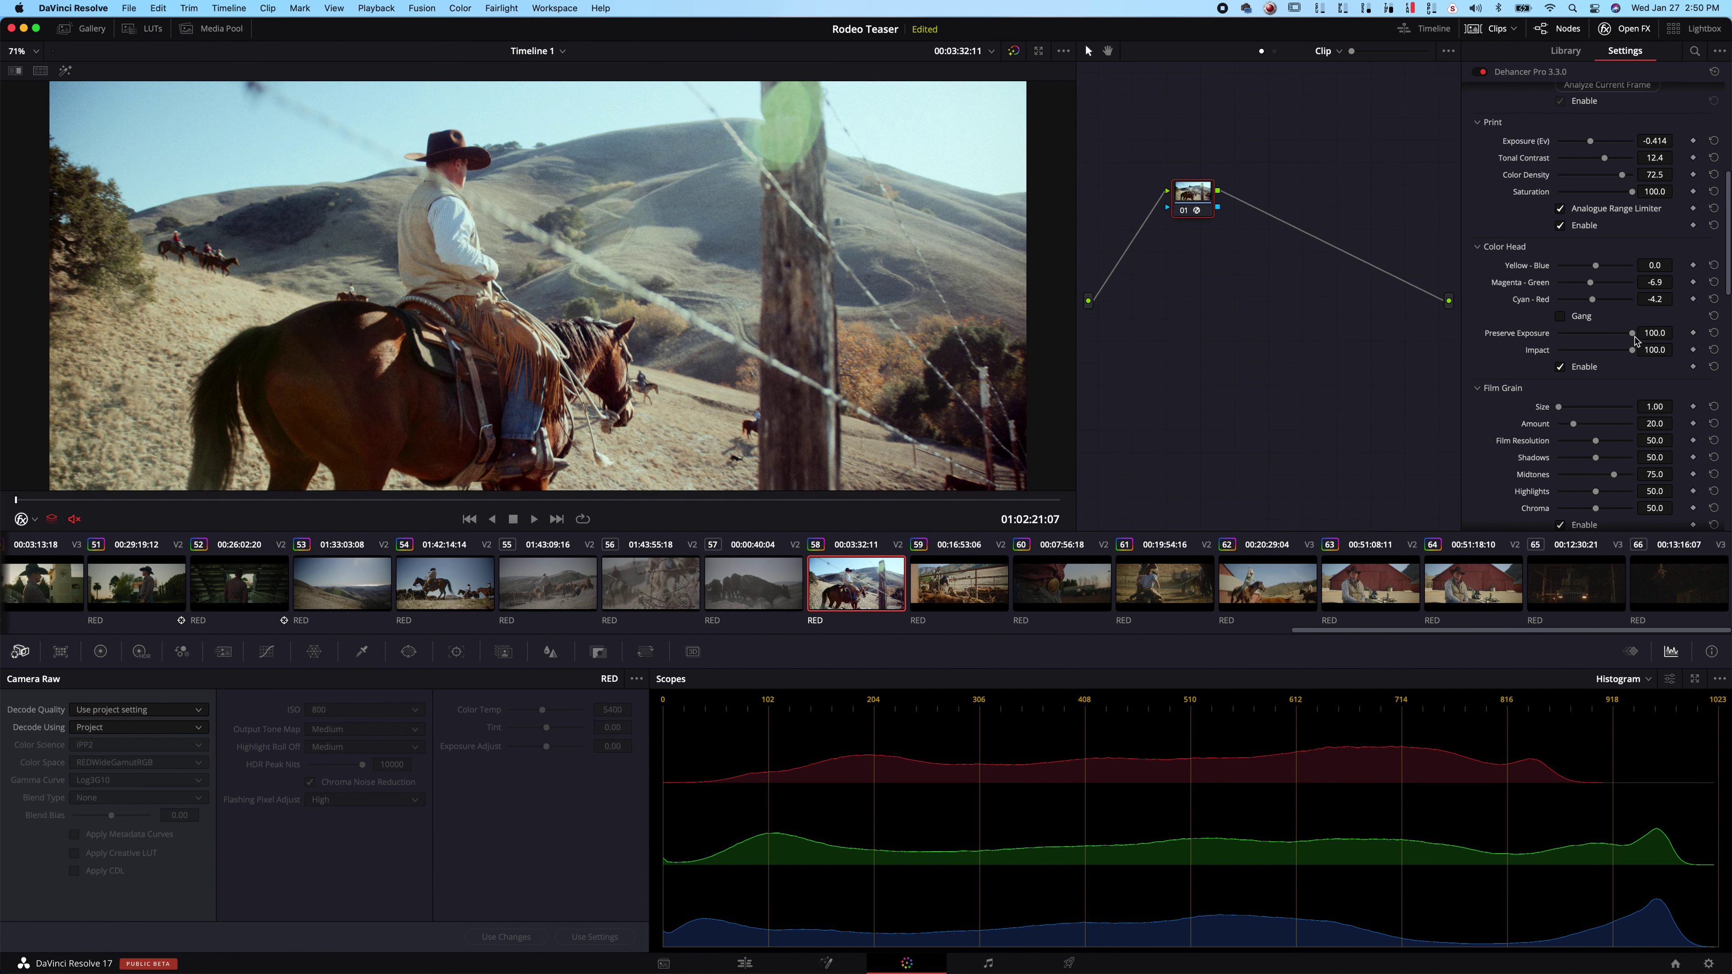
{"action": "scroll", "coordinate": [1542, 399], "scroll_direction": "down", "scroll_amount": 3}
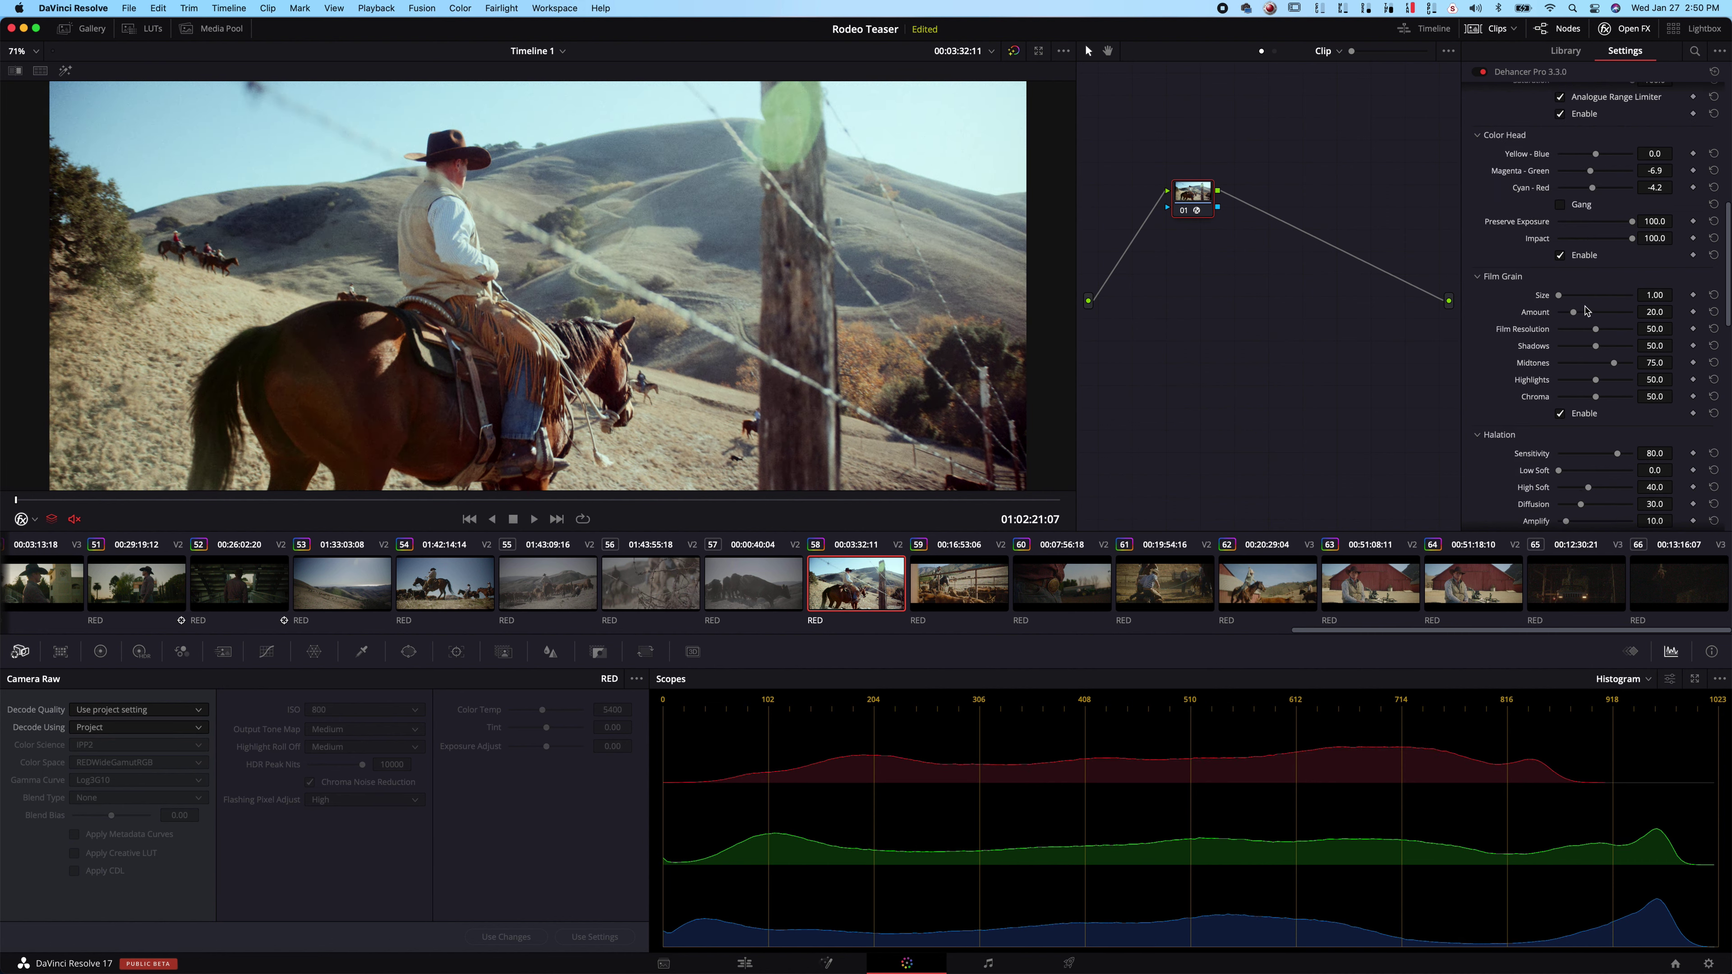
Step: In Film Grain, push Film Resolution from 50.0 to the maximum 100.0
{"action": "scroll", "coordinate": [1591, 409], "scroll_direction": "down", "scroll_amount": 2}
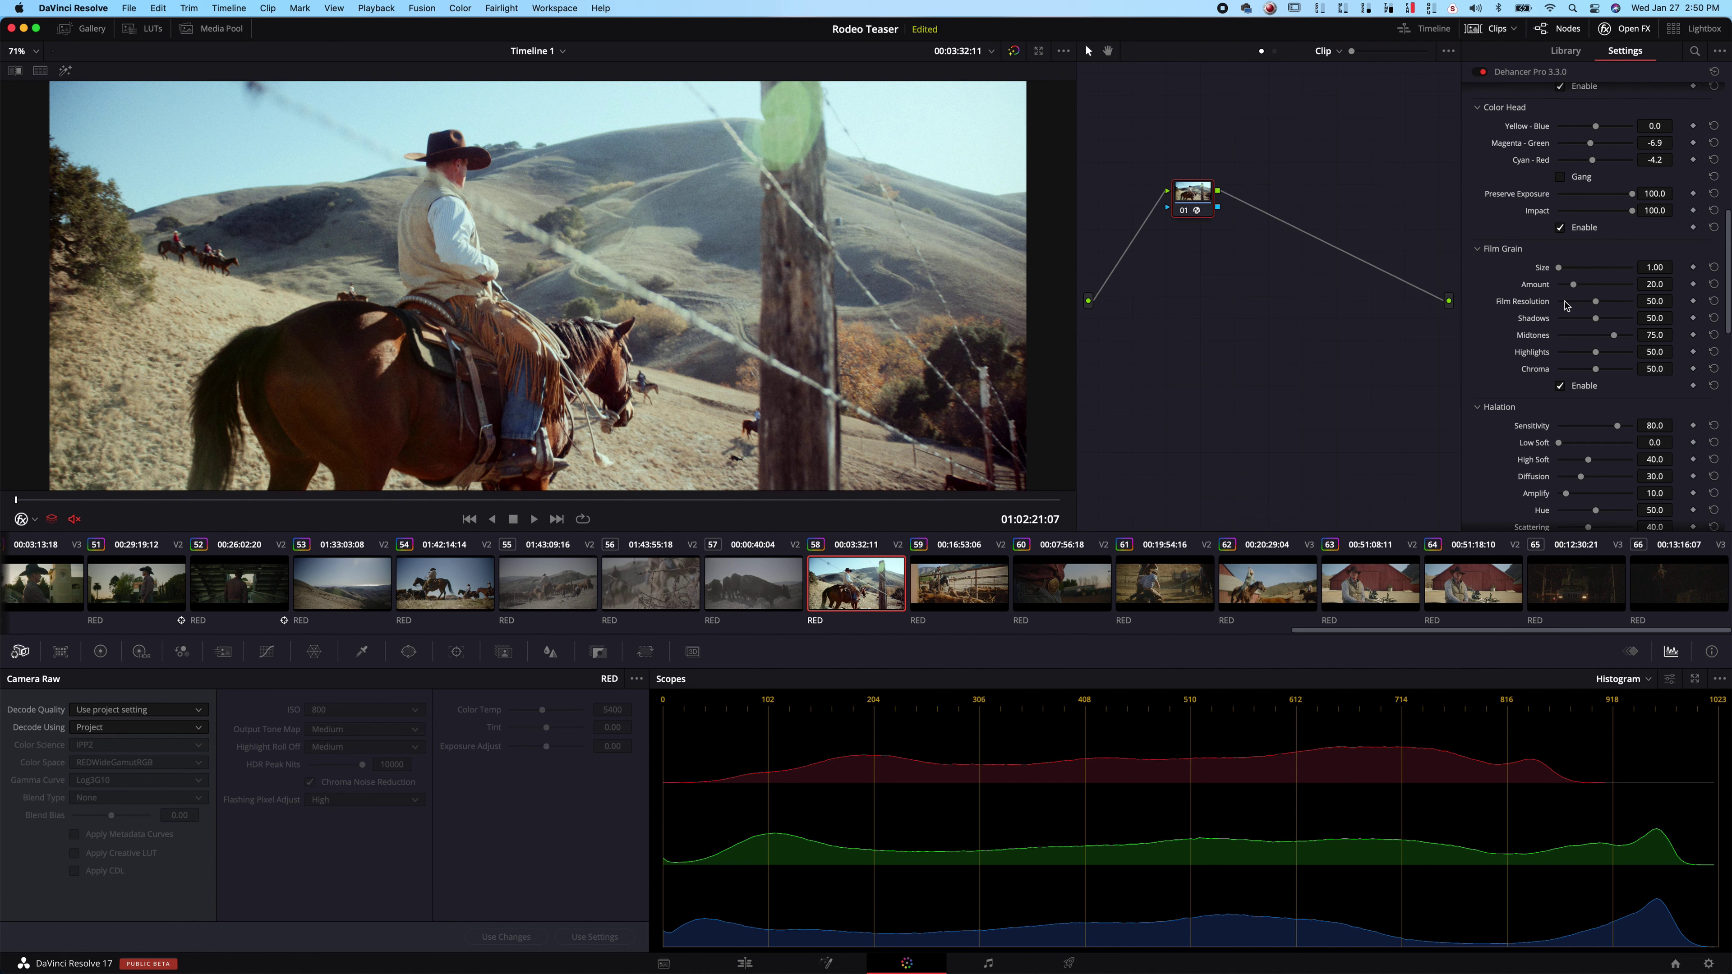
{"action": "left_click", "coordinate": [1563, 304]}
{"action": "left_click_drag", "start_coordinate": [1599, 303], "coordinate": [1640, 299]}
{"action": "scroll", "coordinate": [1563, 414], "scroll_direction": "down", "scroll_amount": 5}
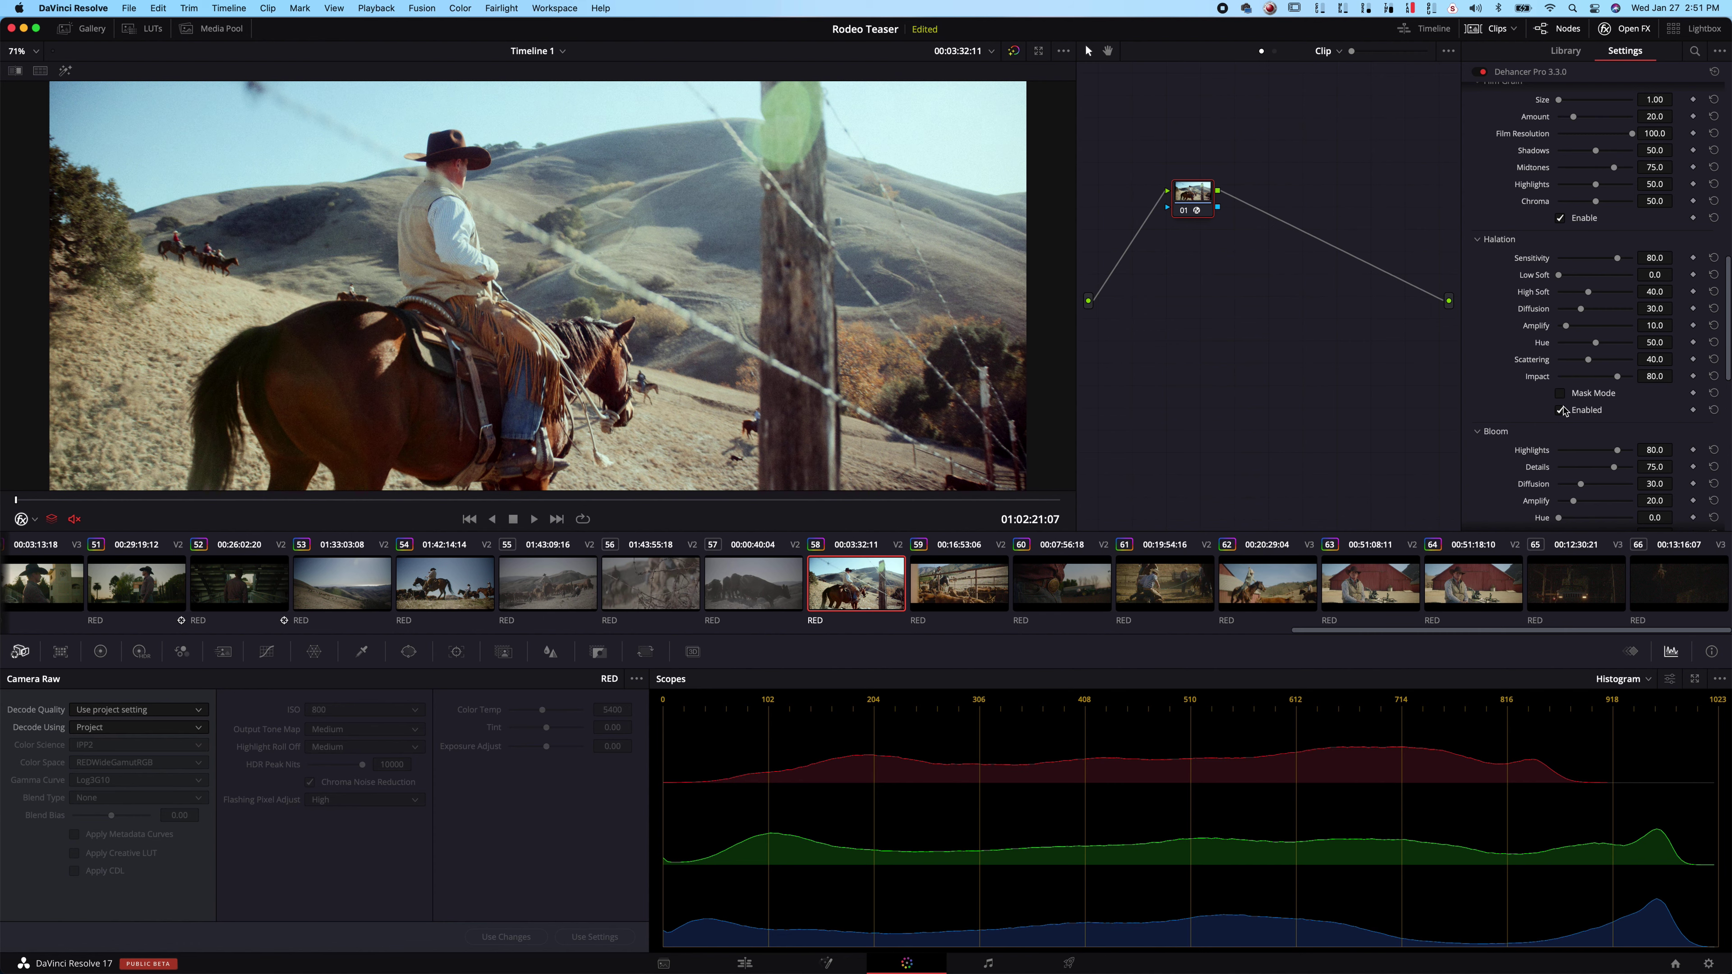
Step: Test halation Amplify up to 100.0 and toggled off, then reset Amplify to 10.0
{"action": "left_click", "coordinate": [1577, 326]}
{"action": "left_click_drag", "start_coordinate": [1579, 327], "coordinate": [1638, 325]}
{"action": "left_click", "coordinate": [1560, 411]}
{"action": "left_click_drag", "start_coordinate": [1632, 326], "coordinate": [1567, 330]}
{"action": "left_click_drag", "start_coordinate": [1567, 330], "coordinate": [1595, 329]}
{"action": "left_click", "coordinate": [1713, 325]}
{"action": "scroll", "coordinate": [1637, 341], "scroll_direction": "down", "scroll_amount": 5}
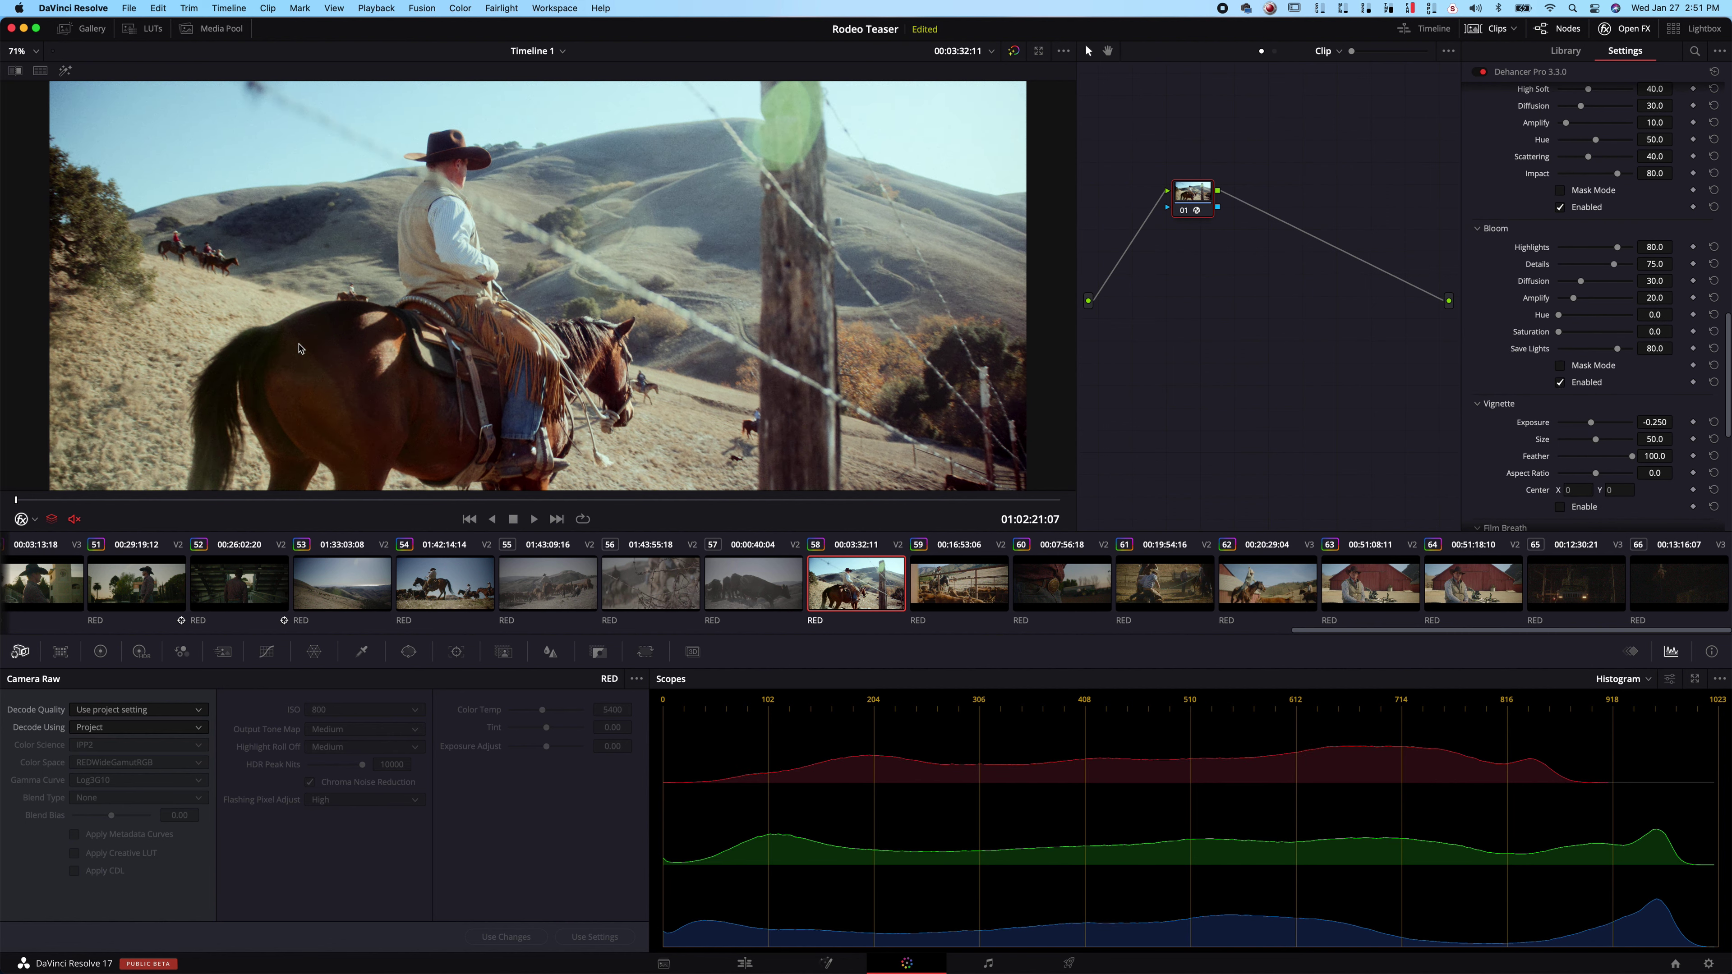
Step: Turn off Dehancer's Bloom effect by unchecking its Enabled box
{"action": "left_click", "coordinate": [1560, 383]}
{"action": "scroll", "coordinate": [1548, 416], "scroll_direction": "down", "scroll_amount": 6}
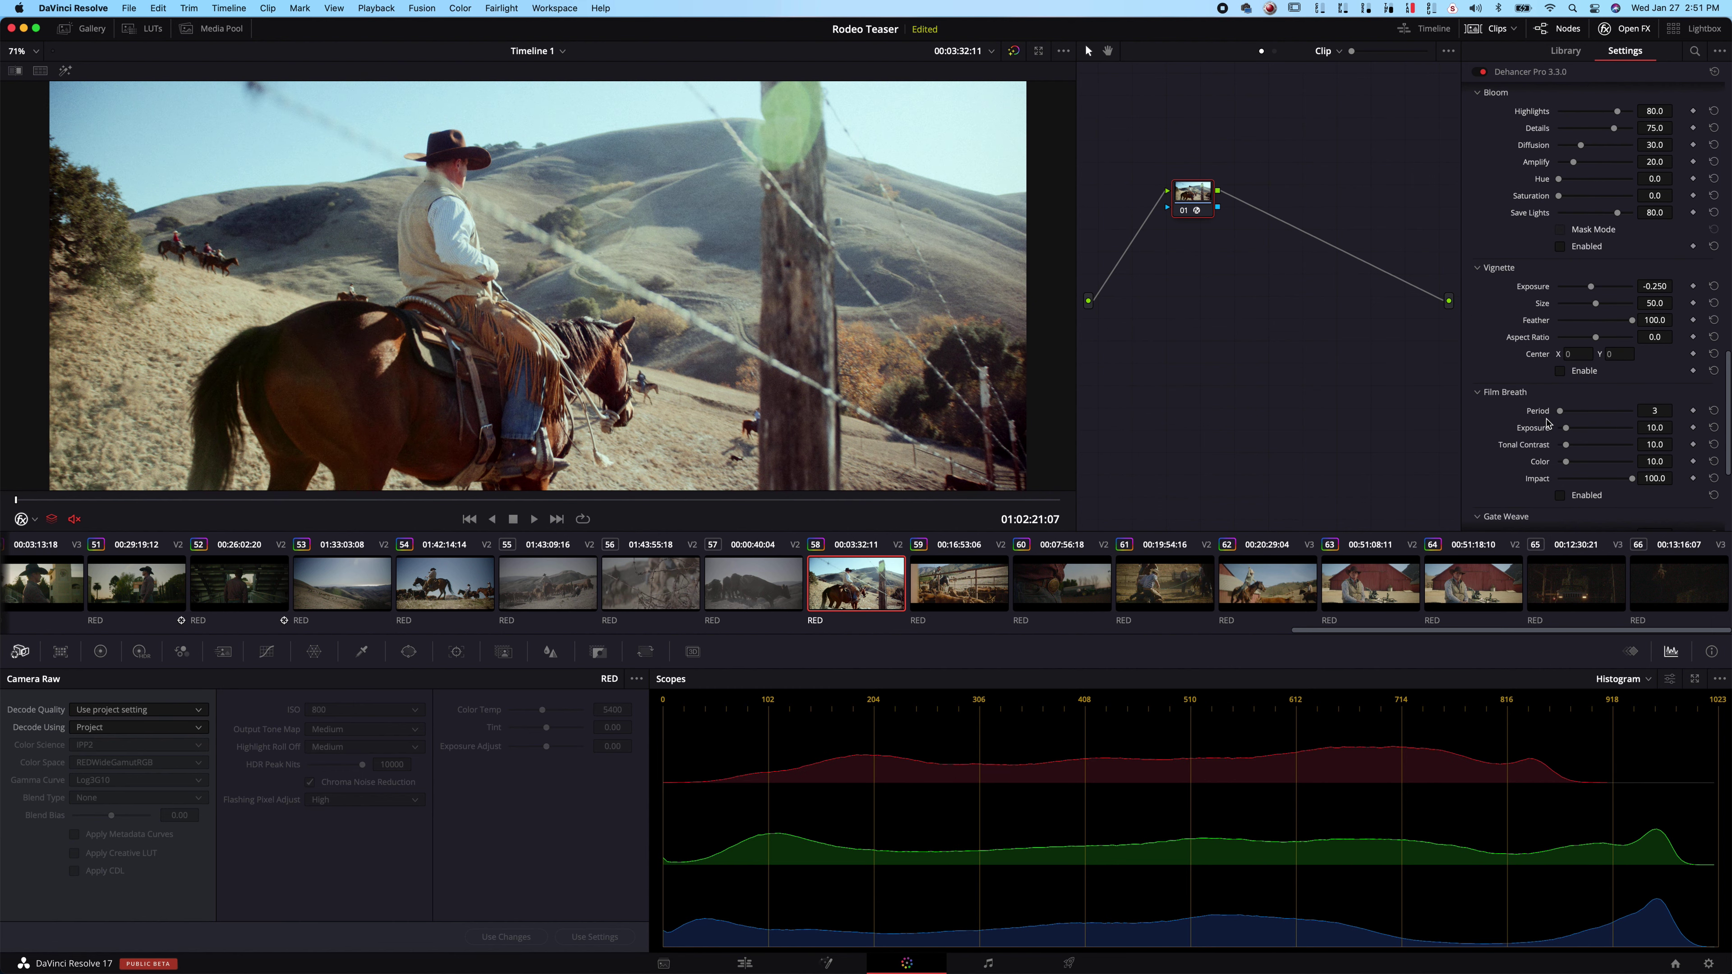
{"action": "scroll", "coordinate": [1546, 423], "scroll_direction": "up", "scroll_amount": 10}
Step: Insert a node before Dehancer and lower the Light zone exposure in its HDR wheels
{"action": "left_click_drag", "start_coordinate": [1202, 195], "coordinate": [1260, 202]}
{"action": "key", "text": "shift+s"}
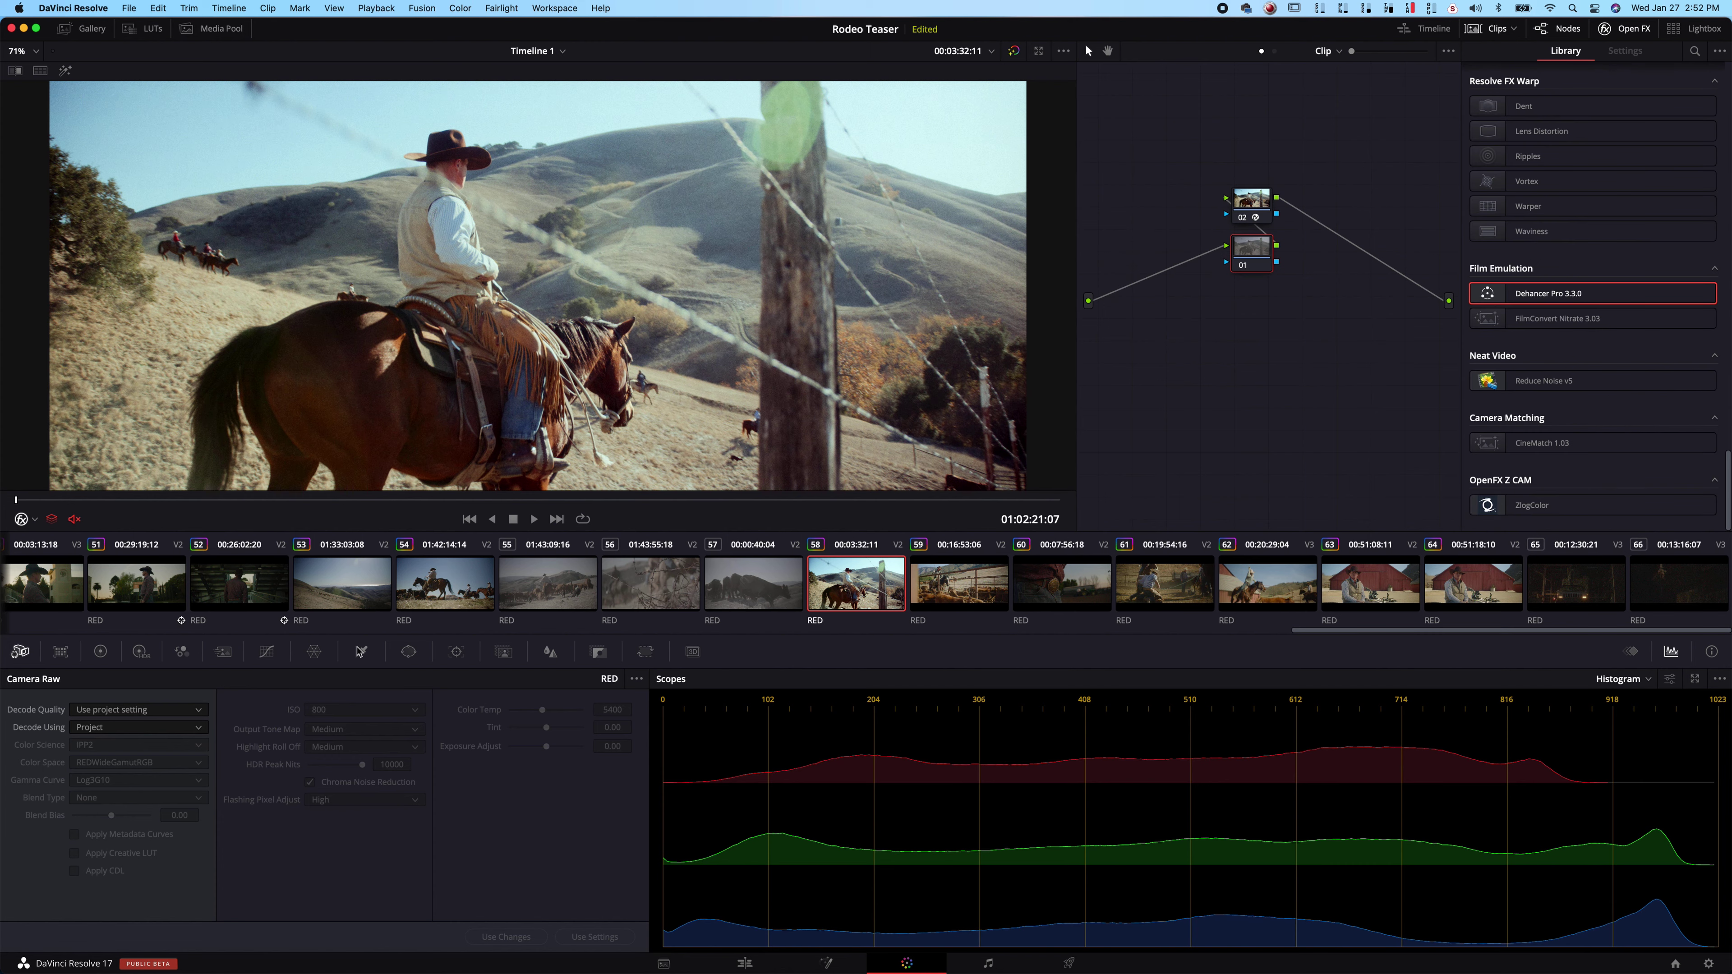
{"action": "left_click", "coordinate": [139, 652]}
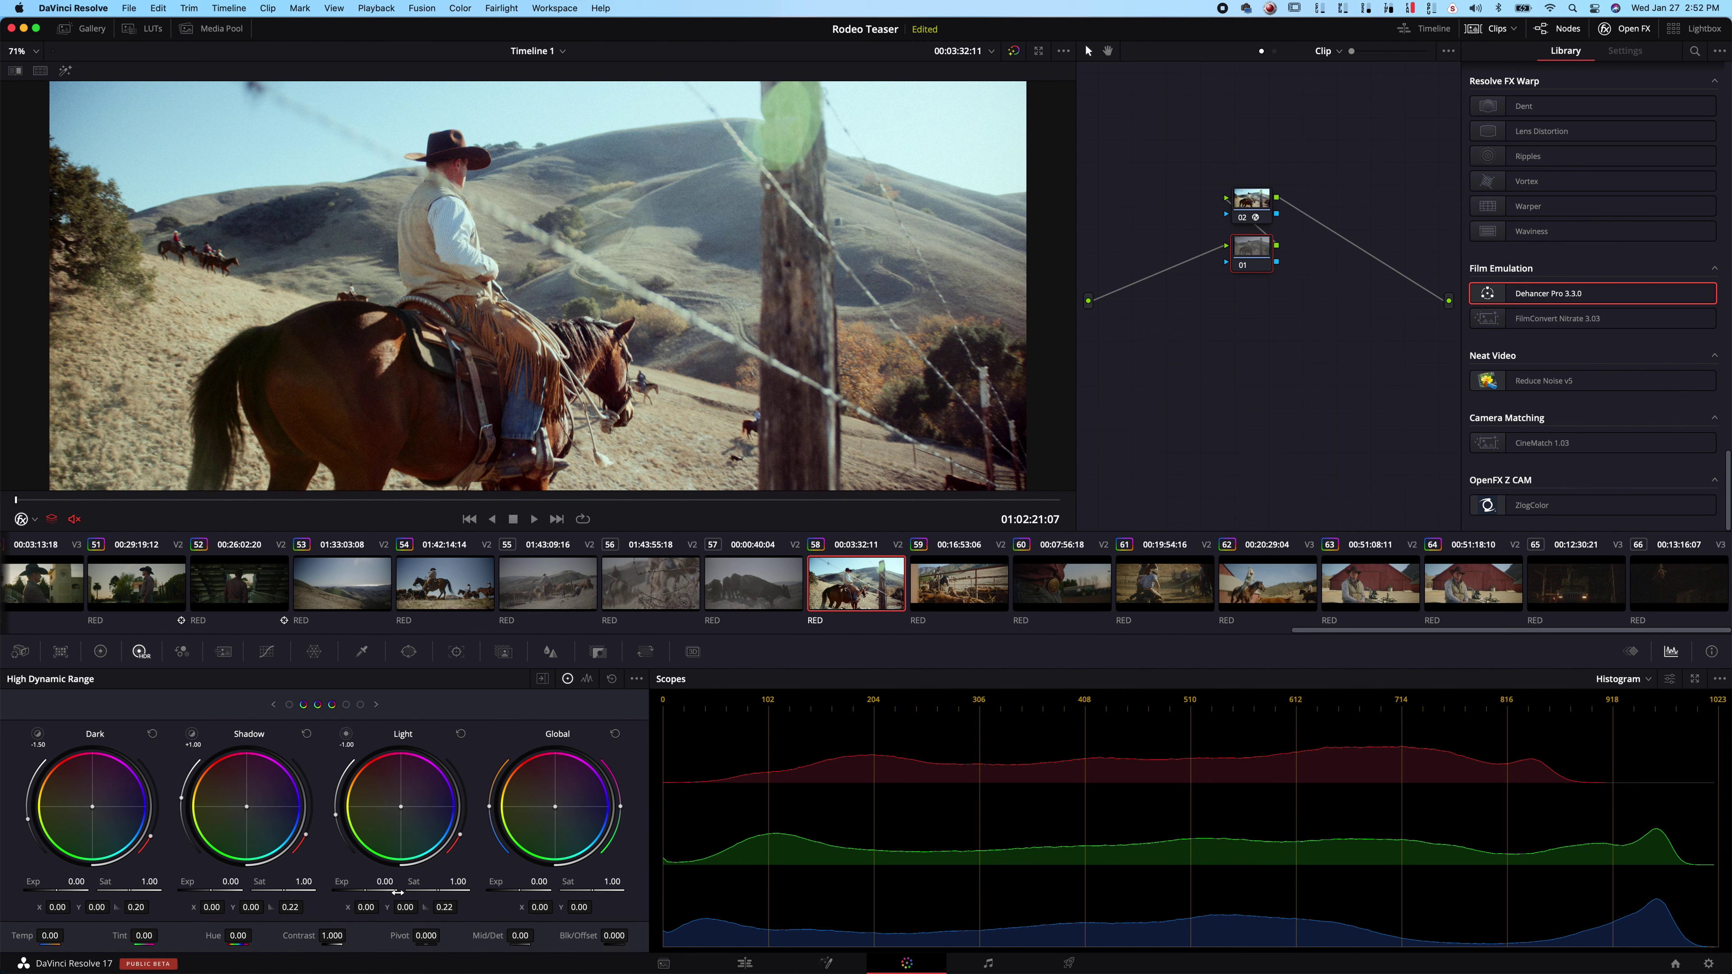
{"action": "left_click_drag", "start_coordinate": [397, 893], "coordinate": [364, 898]}
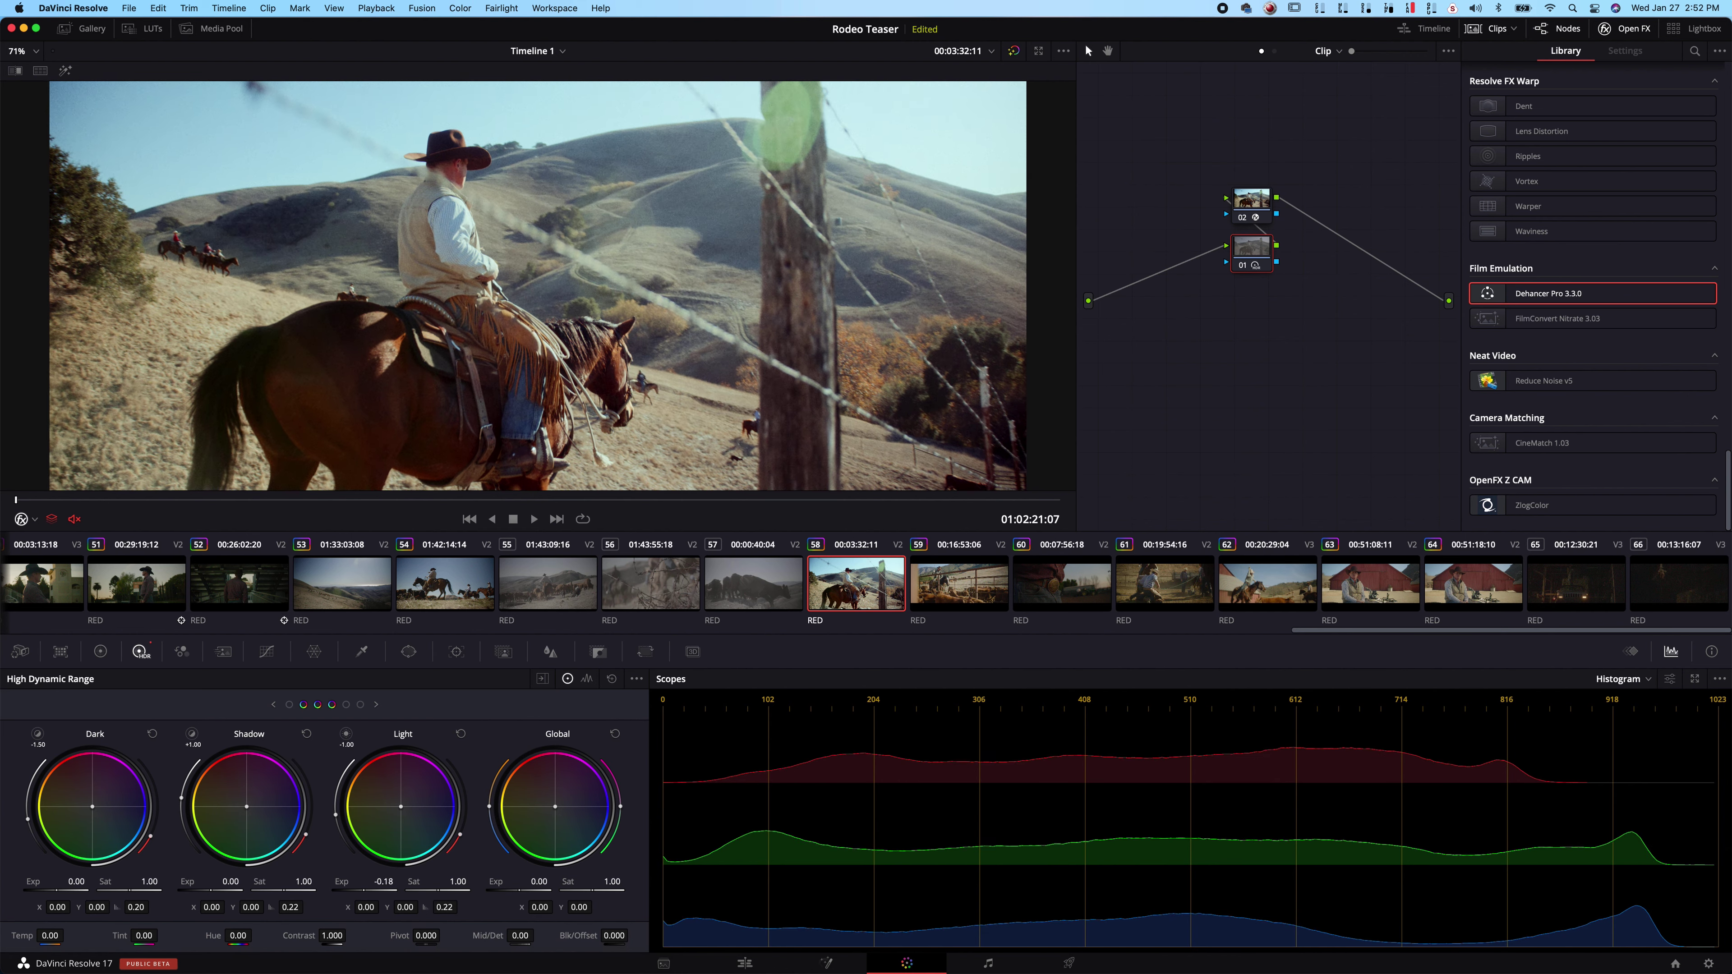
Step: Add a serial node 03 after the Dehancer node and show its primary color wheels
{"action": "left_click", "coordinate": [1250, 198]}
{"action": "key", "text": "alt+s"}
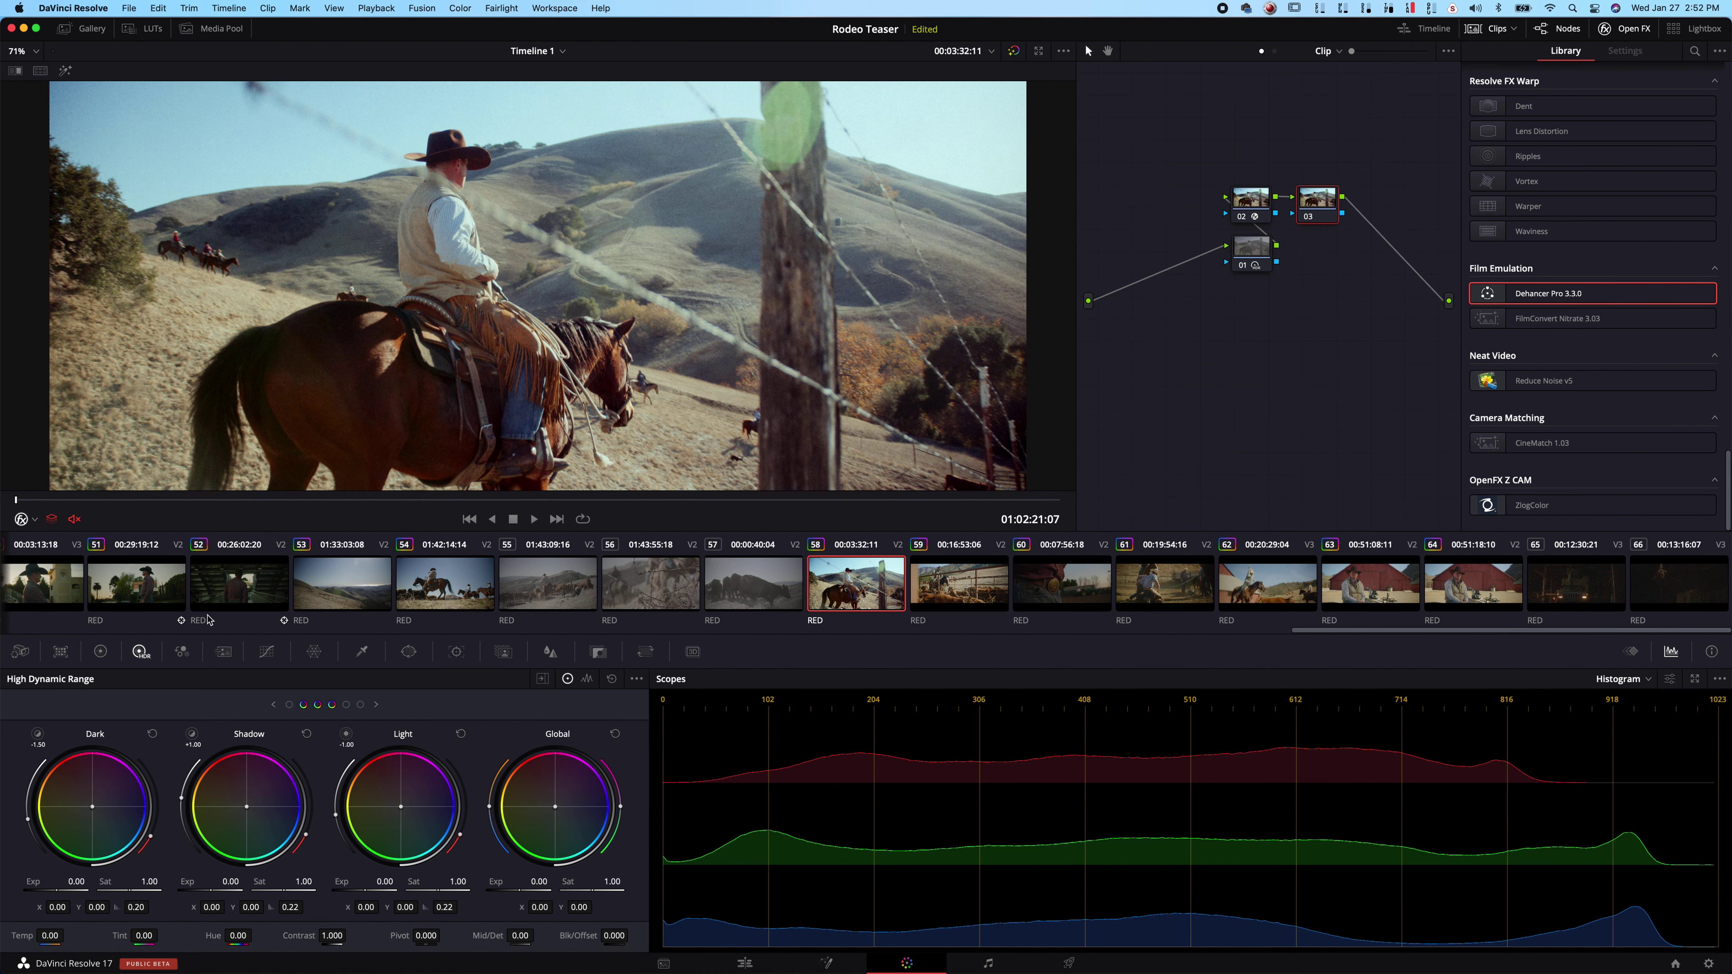
{"action": "left_click", "coordinate": [101, 651]}
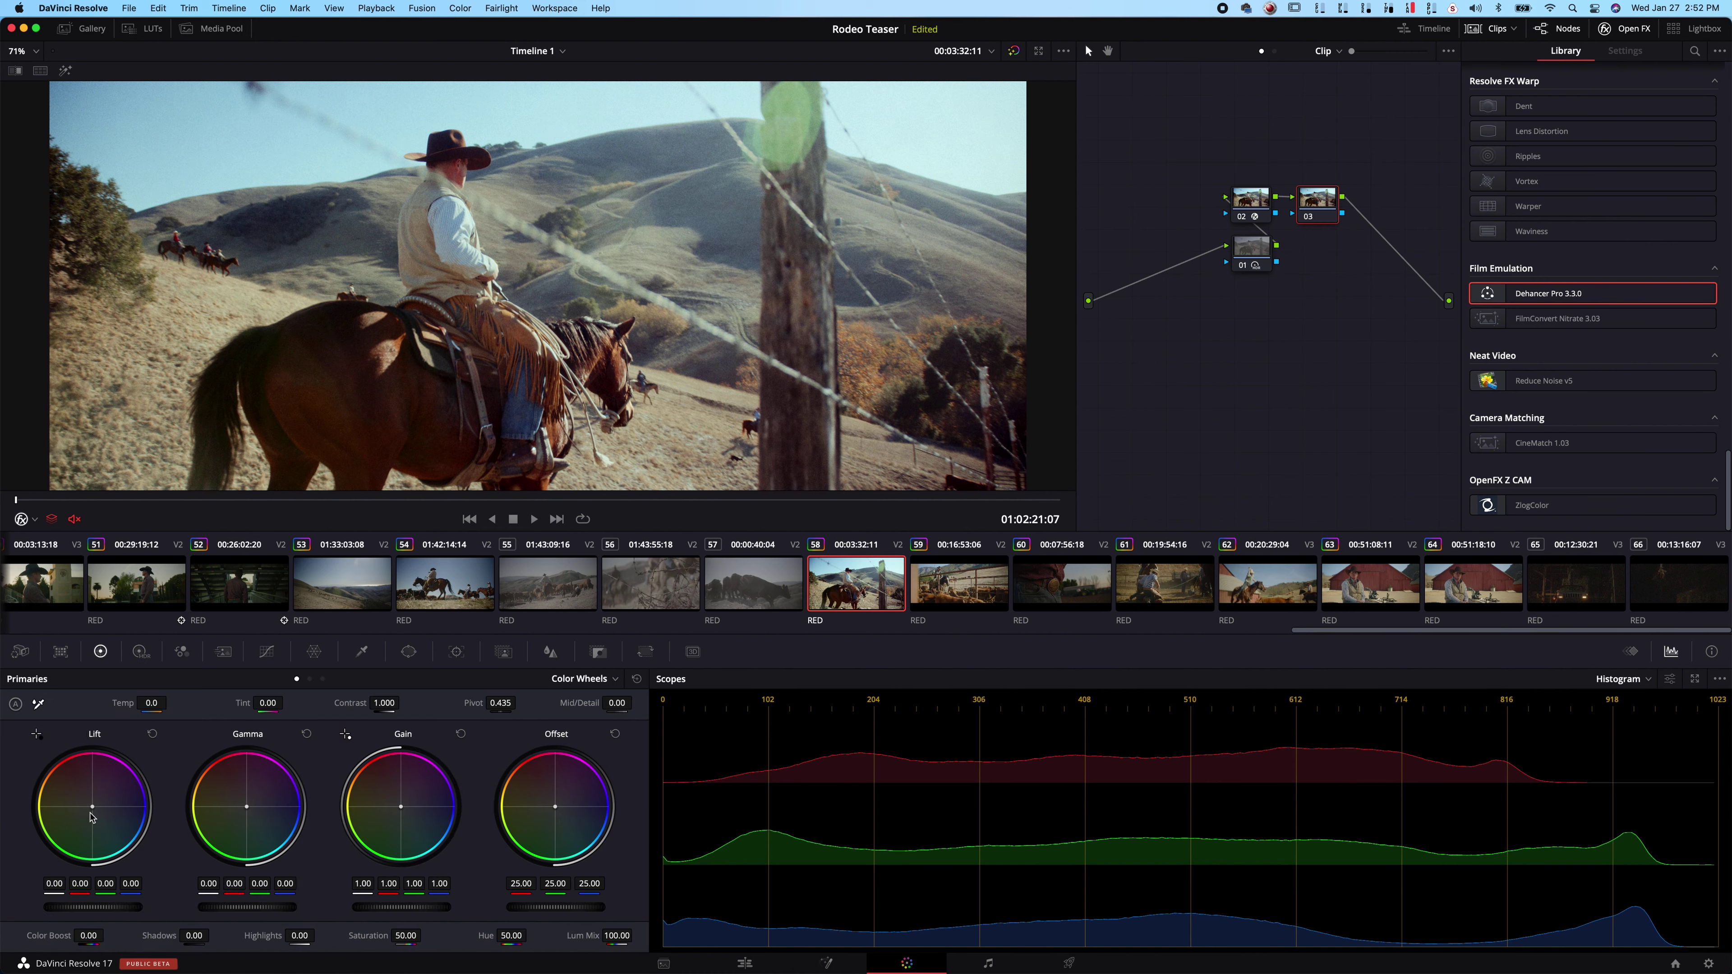
Step: On node 03, warm Gain to 1.05/0.99/0.95 and lower Gamma to -0.06, with a slight Lift tweak
{"action": "left_click_drag", "start_coordinate": [94, 811], "coordinate": [92, 813]}
{"action": "left_click_drag", "start_coordinate": [437, 804], "coordinate": [429, 796]}
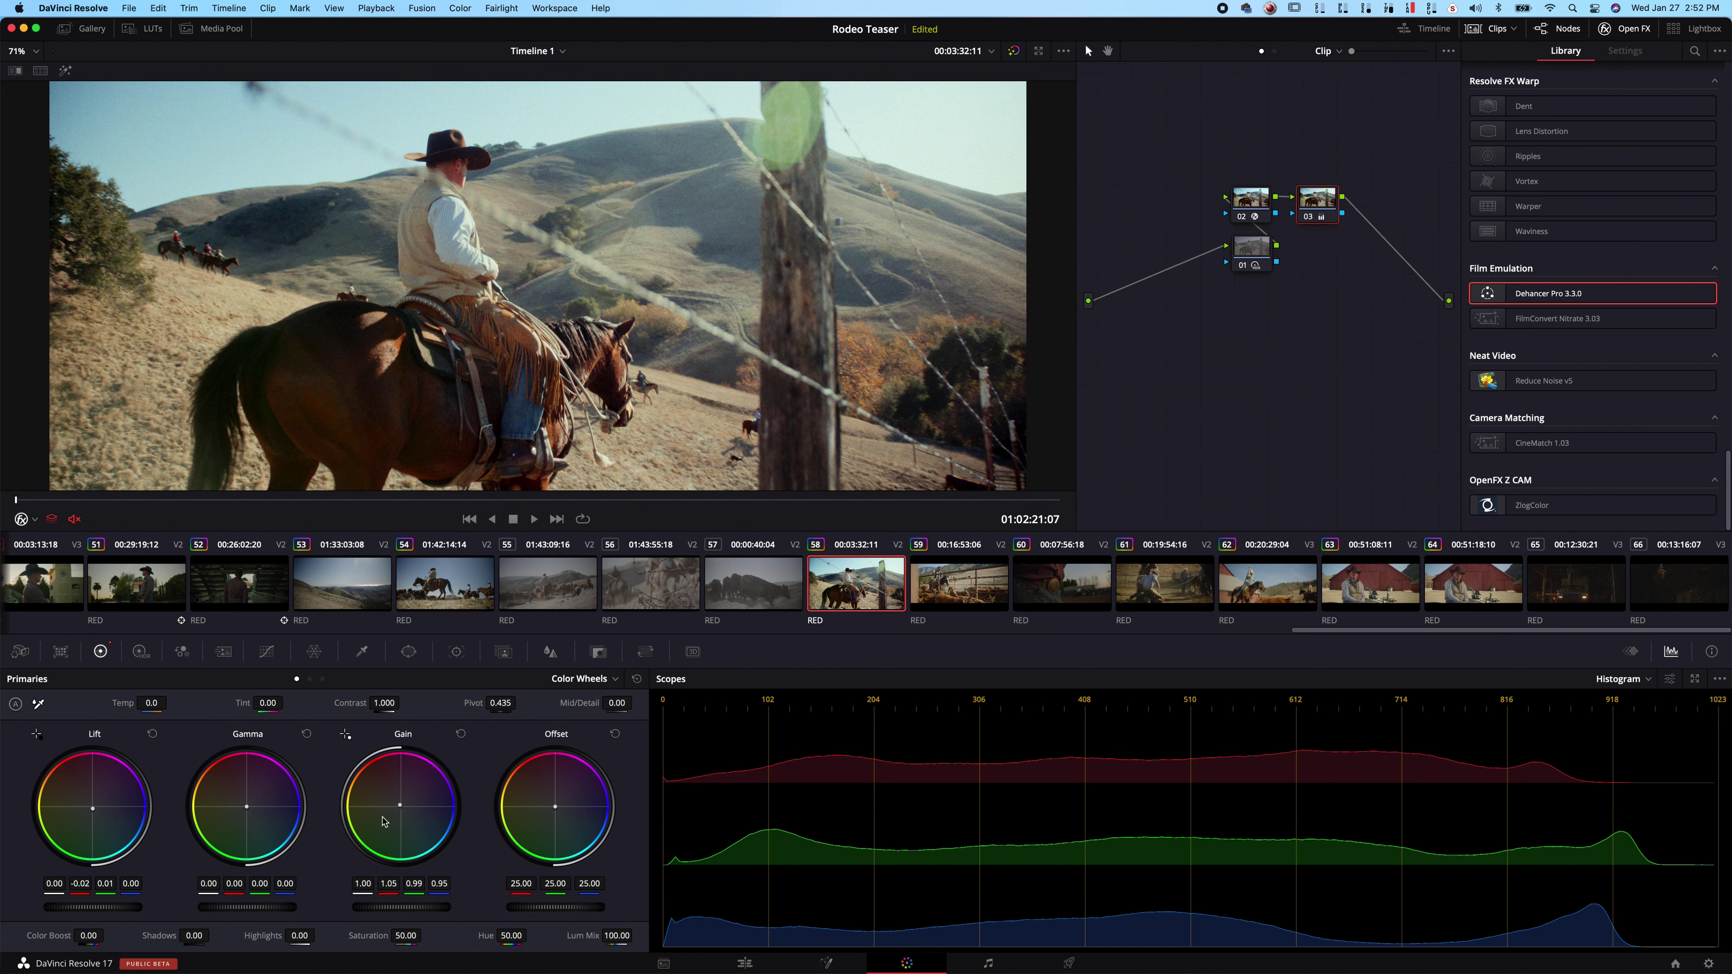
{"action": "left_click_drag", "start_coordinate": [266, 909], "coordinate": [231, 909]}
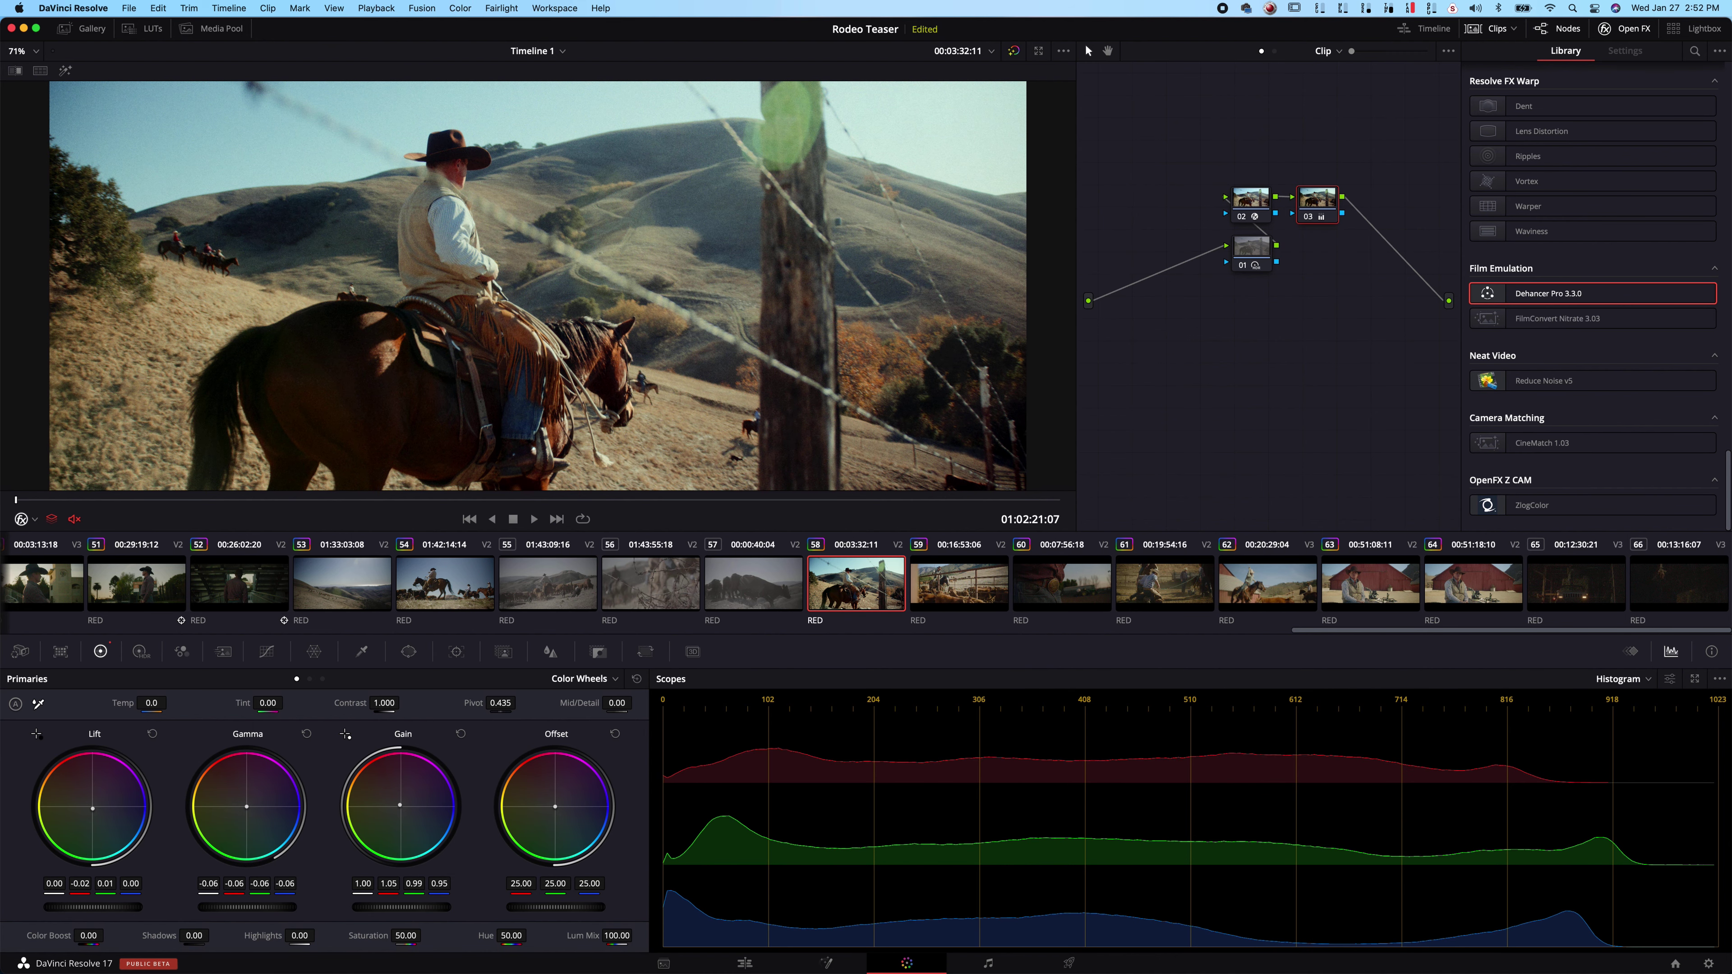
{"action": "left_click_drag", "start_coordinate": [89, 907], "coordinate": [94, 907]}
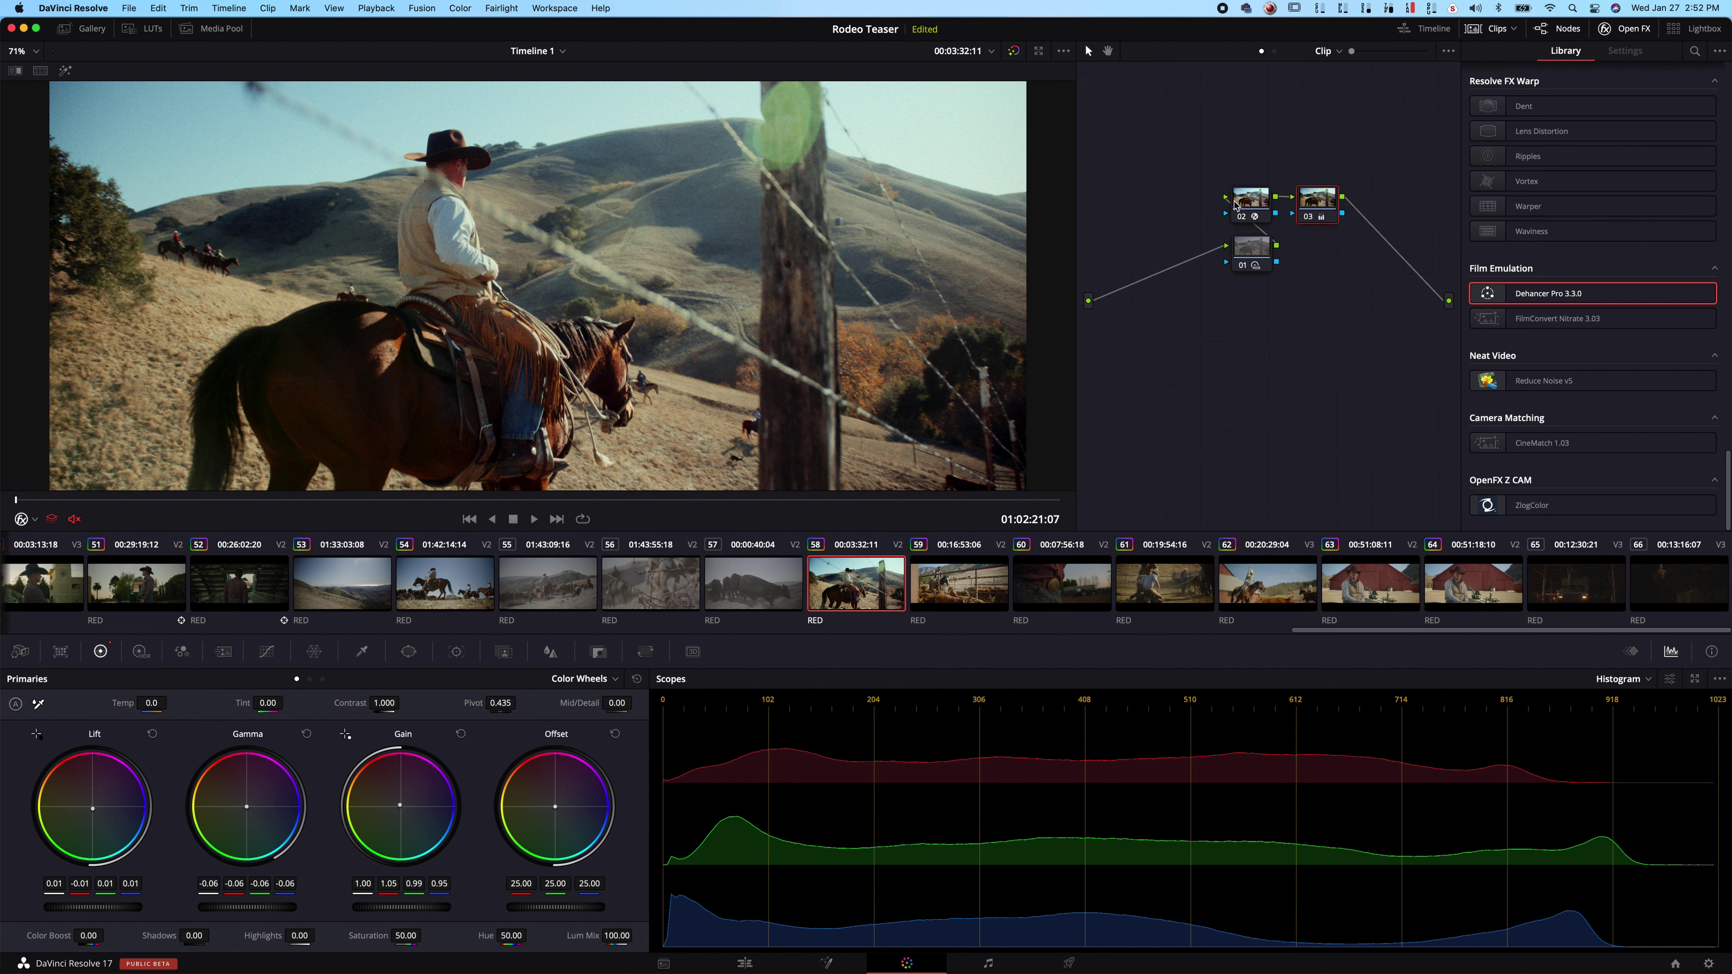
Step: Set Dehancer's Black Point to 11.65, compare node 03 on/off, and raise Color Boost to 13.00
{"action": "left_click", "coordinate": [1251, 200]}
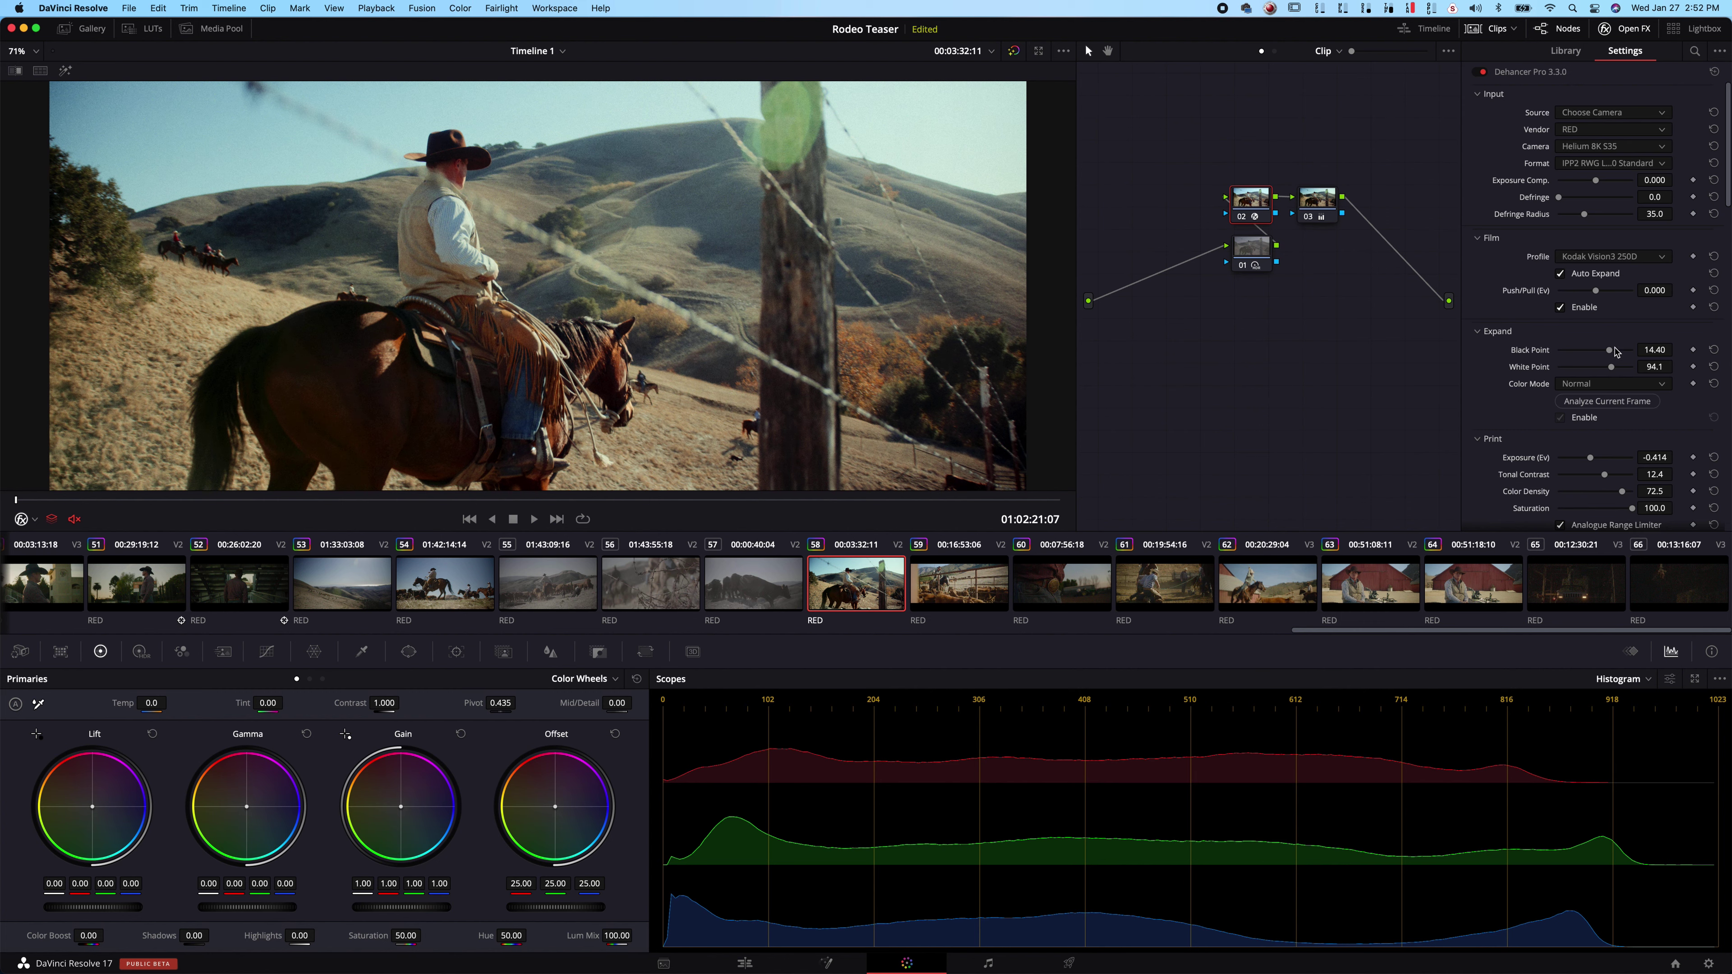
{"action": "left_click_drag", "start_coordinate": [1610, 350], "coordinate": [1607, 351]}
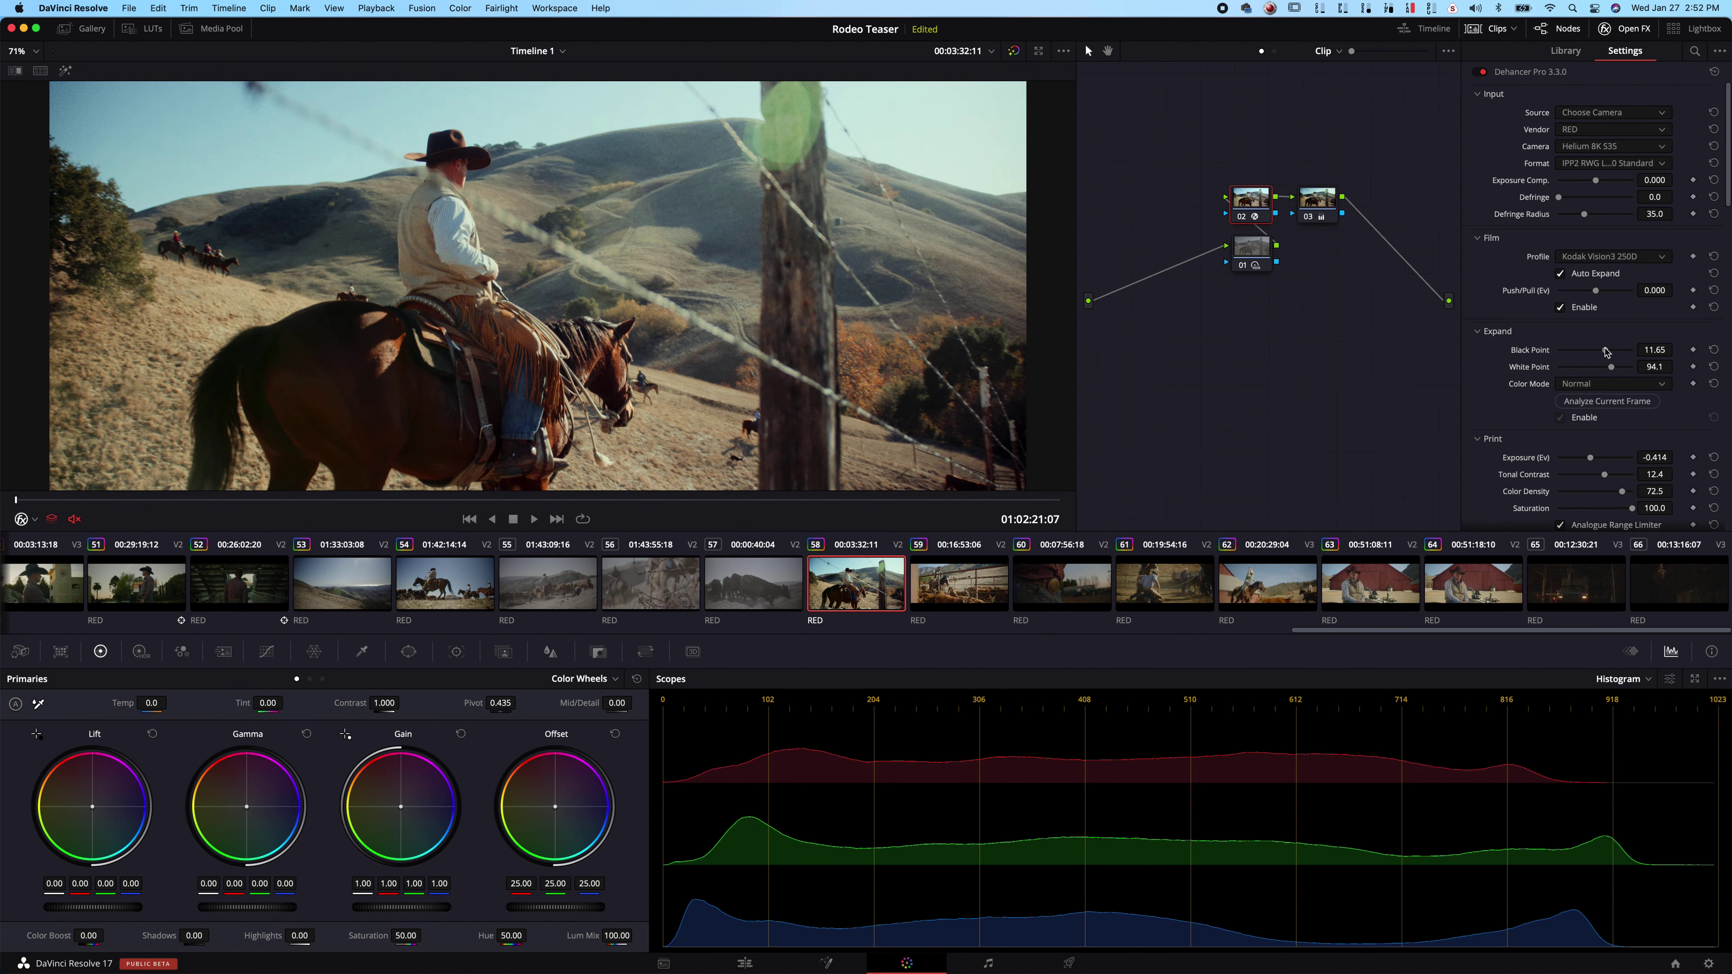
{"action": "left_click", "coordinate": [1314, 196]}
{"action": "key", "text": "ctrl+d"}
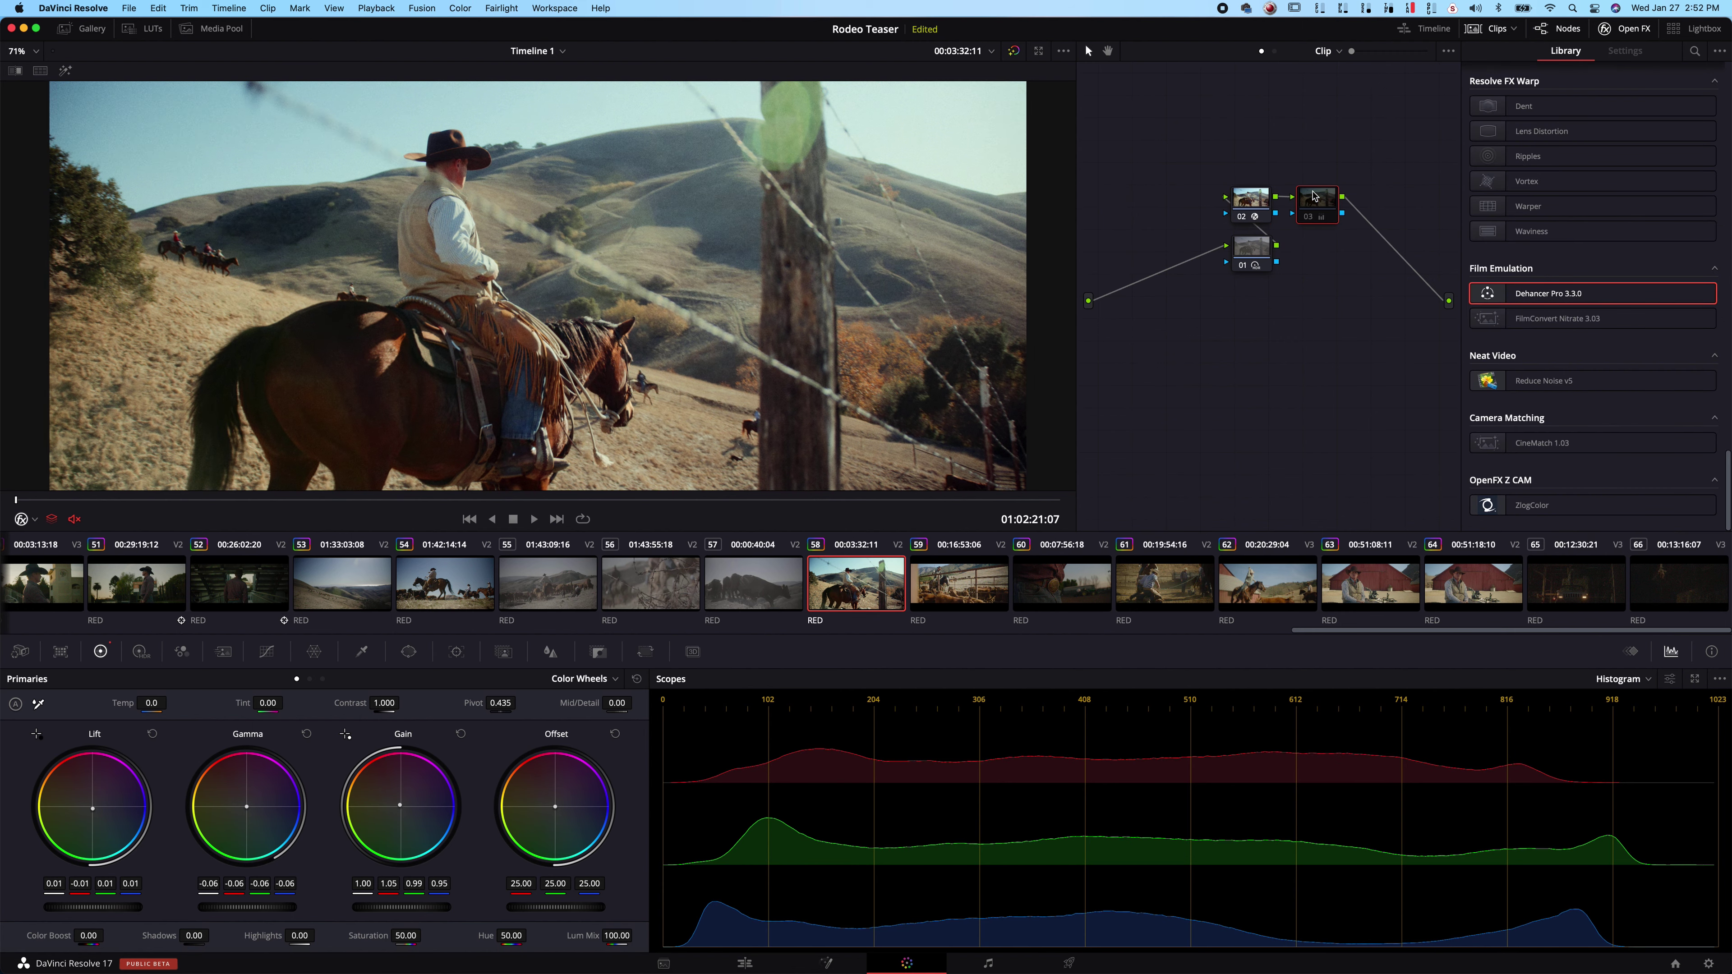
{"action": "key", "text": "ctrl+d"}
{"action": "left_click_drag", "start_coordinate": [108, 935], "coordinate": [107, 936]}
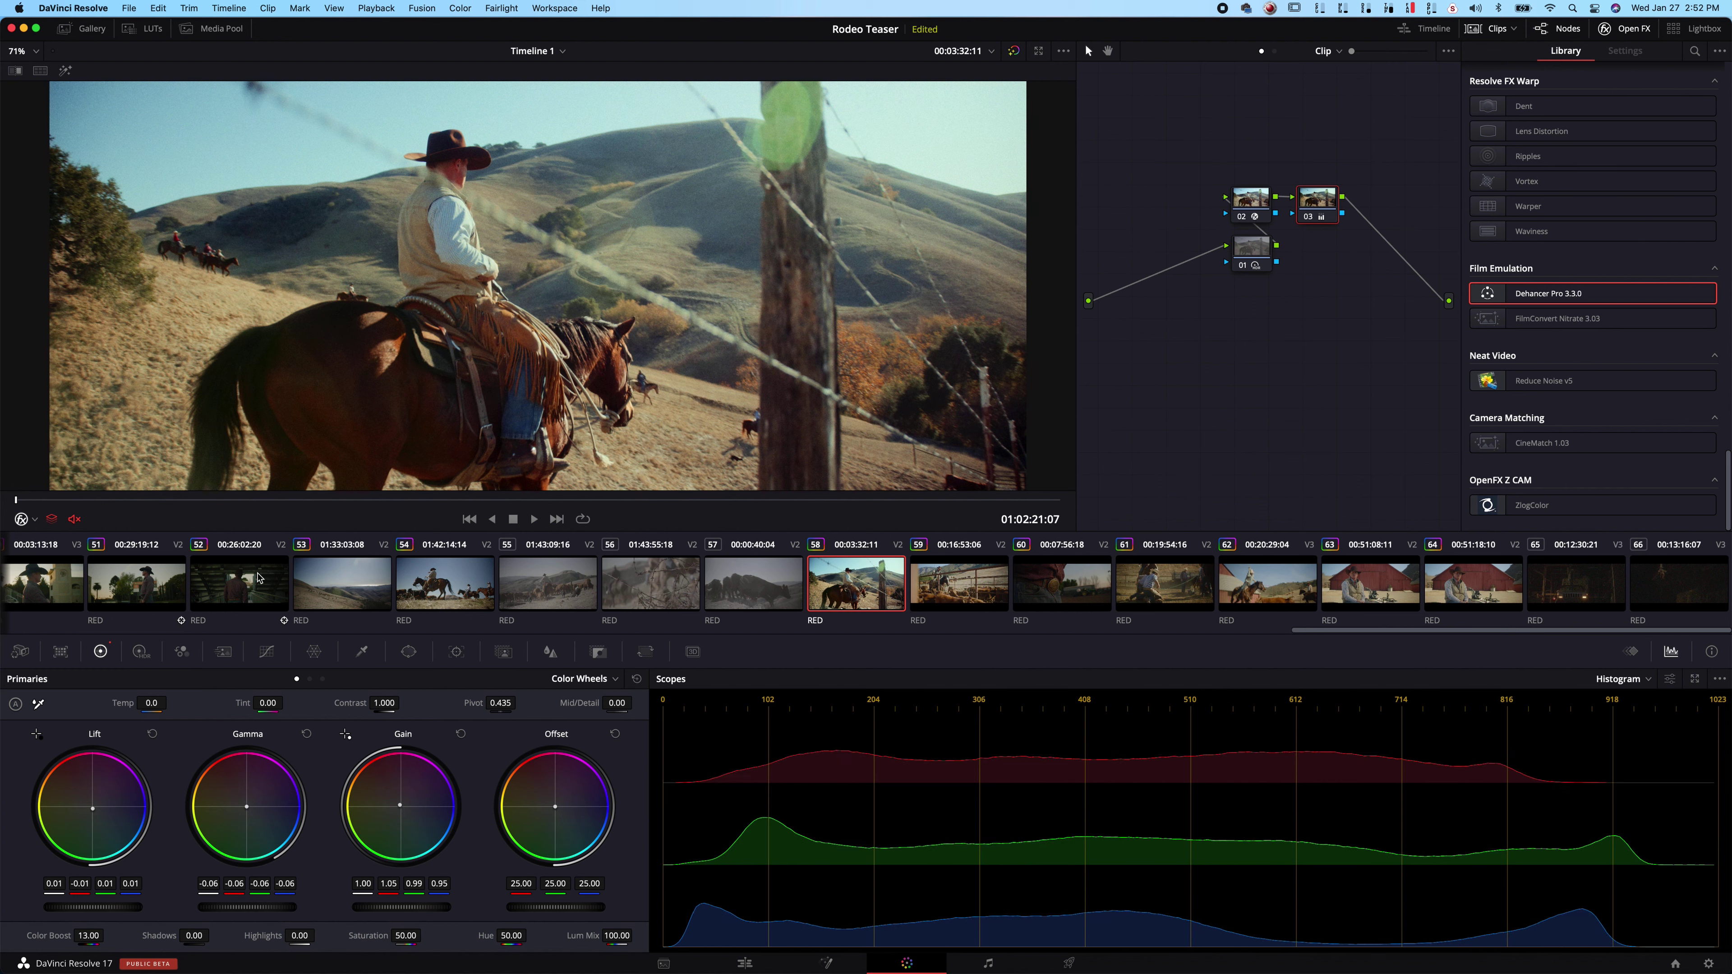